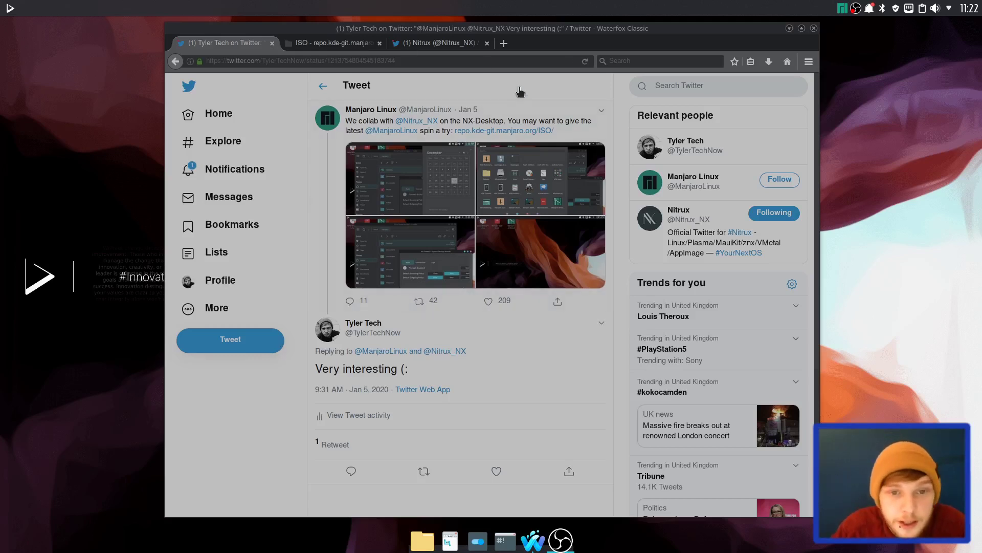
# - Bring up the Manjaro ISO repository tab in Waterfox, nudge the window, then minimize it
pyautogui.click(610, 30)
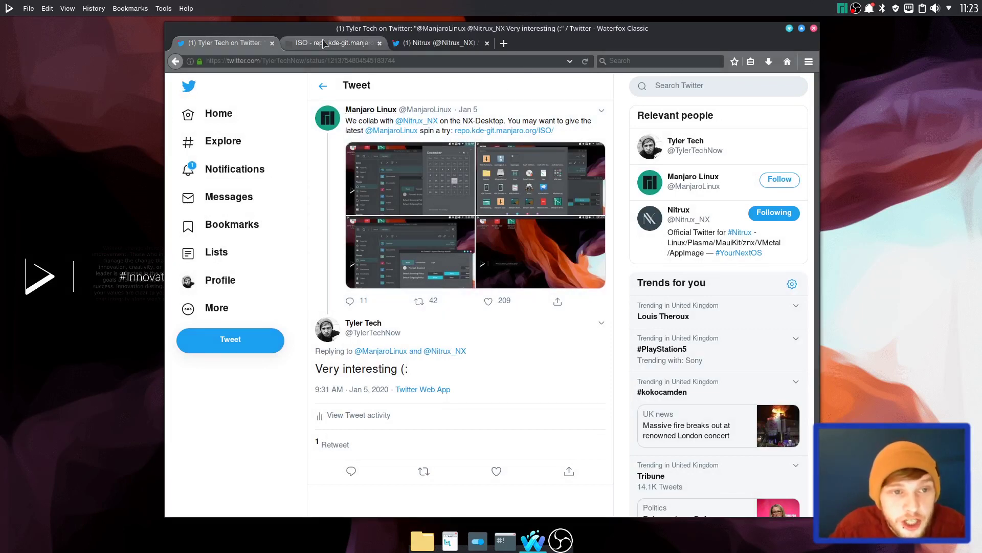
pyautogui.click(9, 9)
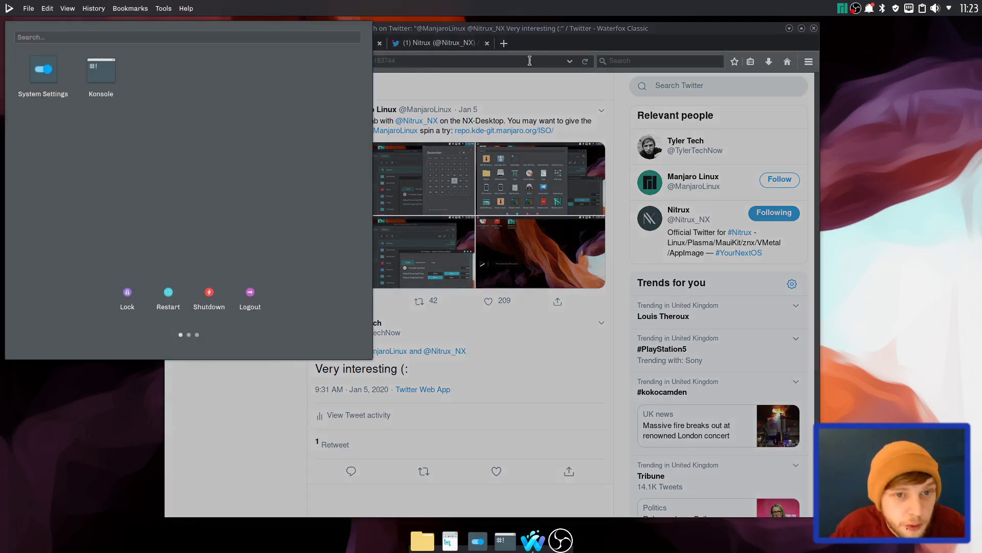
pyautogui.click(619, 35)
pyautogui.click(332, 45)
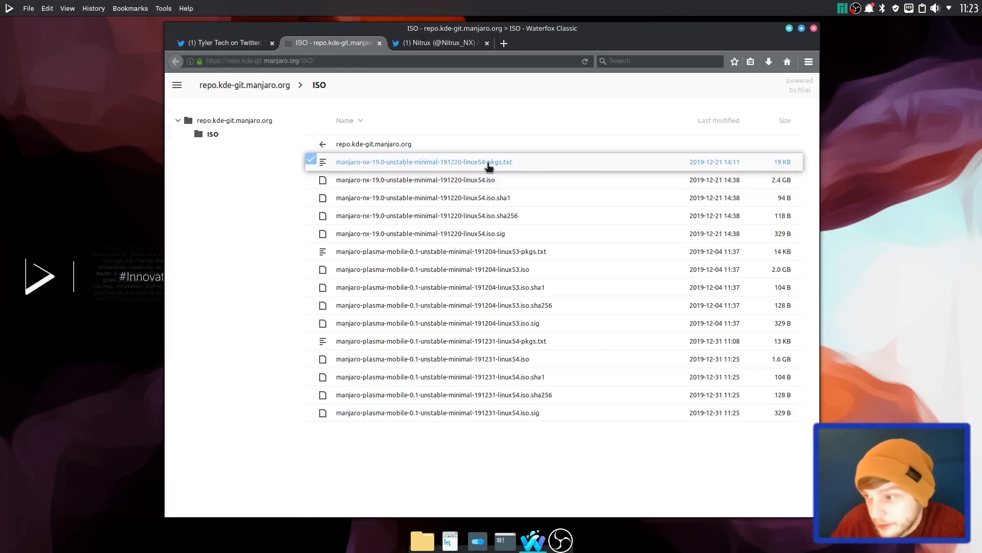
pyautogui.moveTo(727, 36)
pyautogui.mouseDown()
pyautogui.moveTo(697, 29)
pyautogui.moveTo(734, 30)
pyautogui.mouseUp()
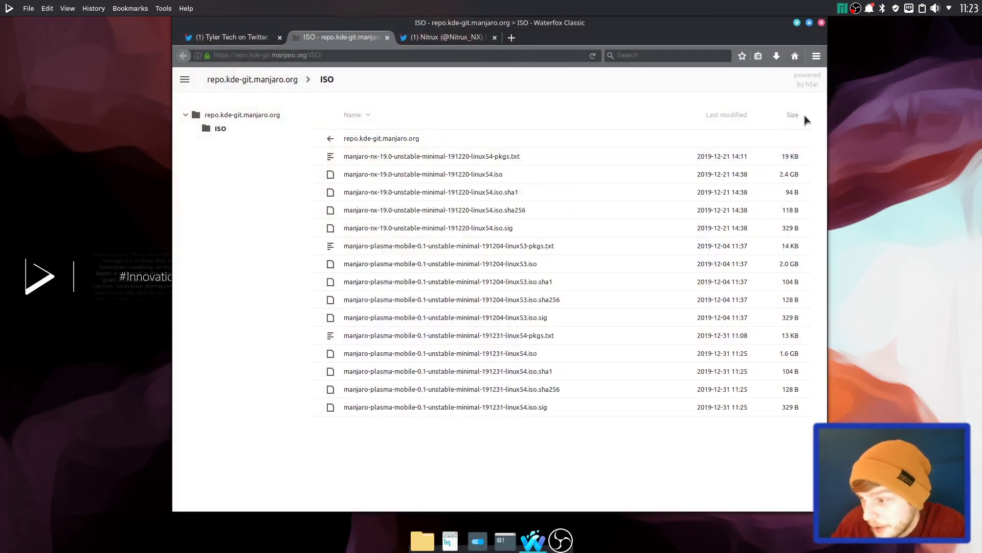
pyautogui.click(797, 23)
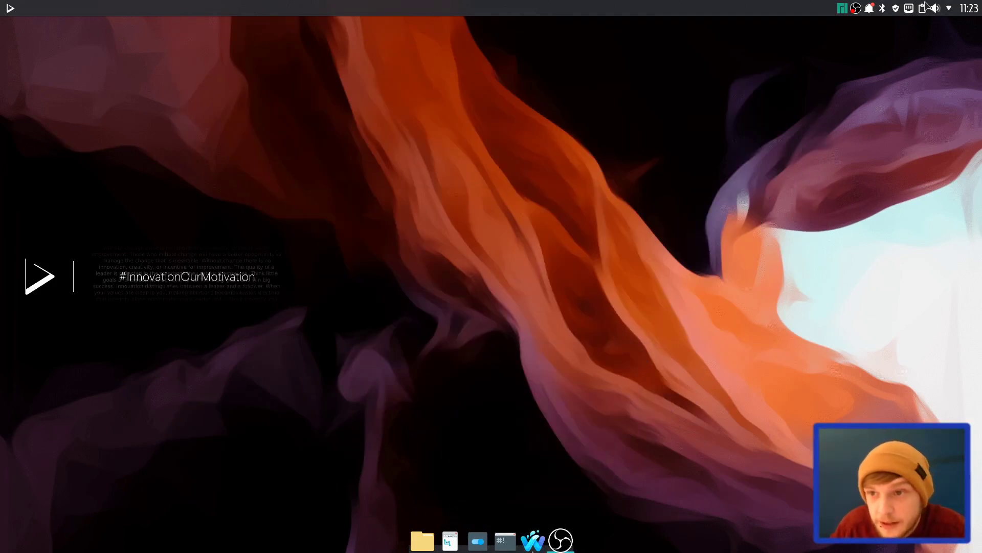
# - Launch Add/Remove Software from the launcher's all-apps page
pyautogui.click(6, 7)
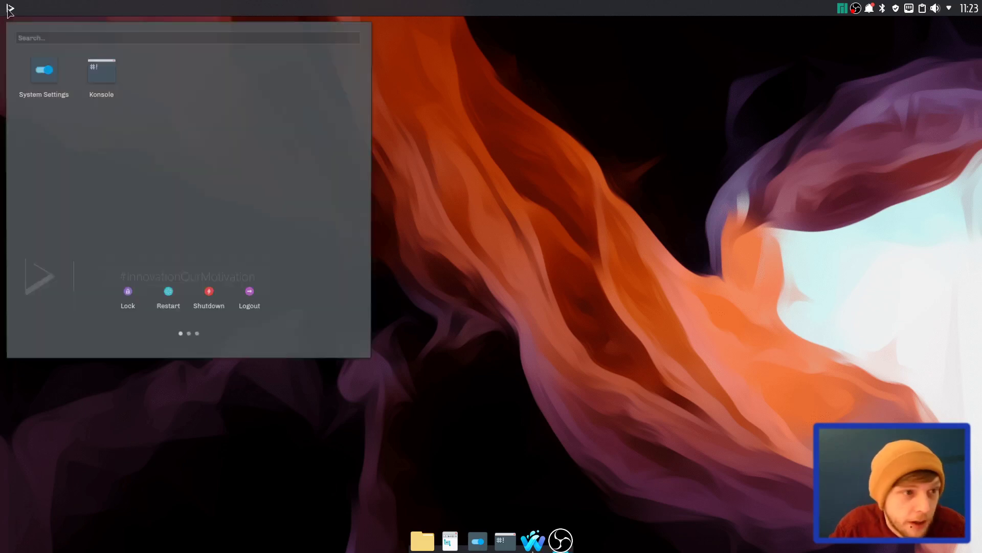
pyautogui.click(189, 335)
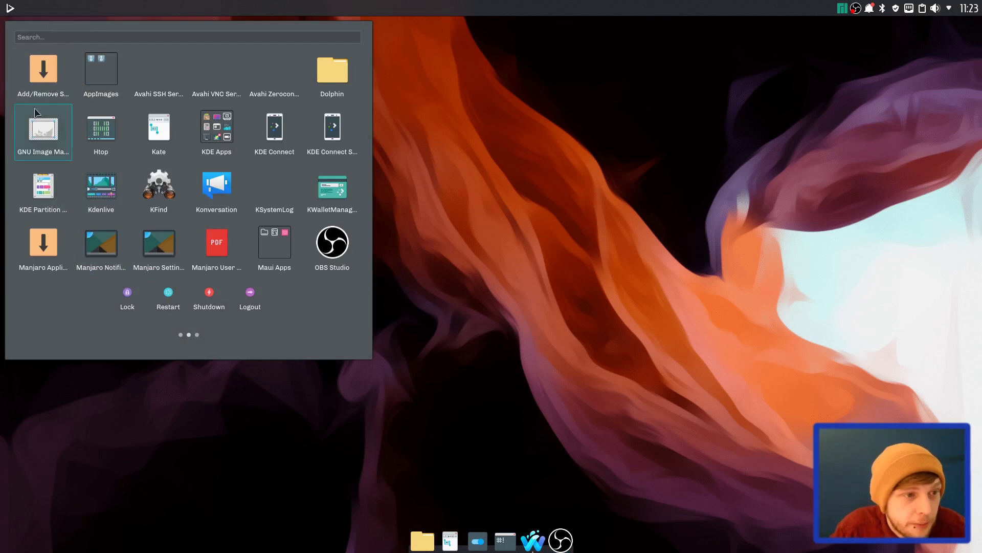
pyautogui.click(50, 72)
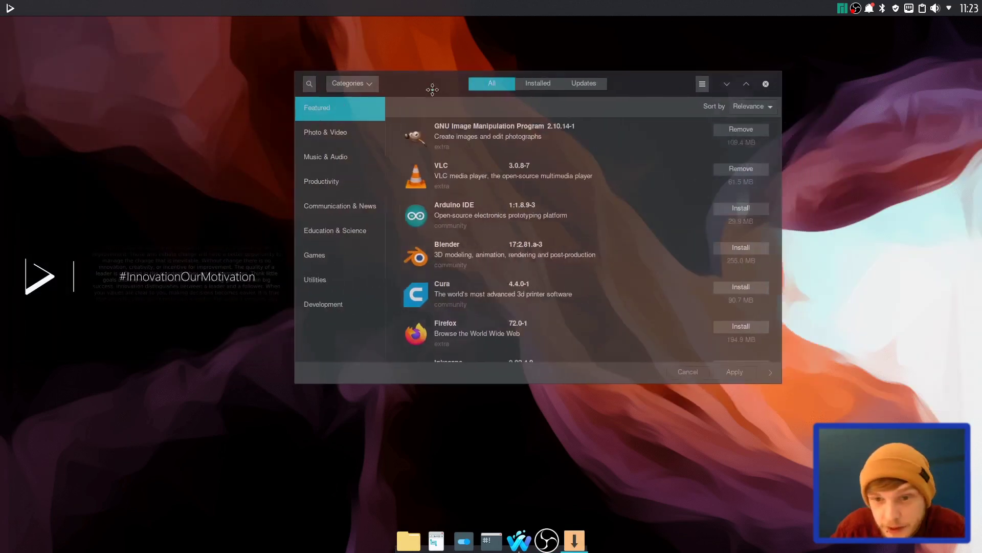
# - Reopen the launcher's app grid and look inside the AppImages folder, then close it
pyautogui.click(10, 6)
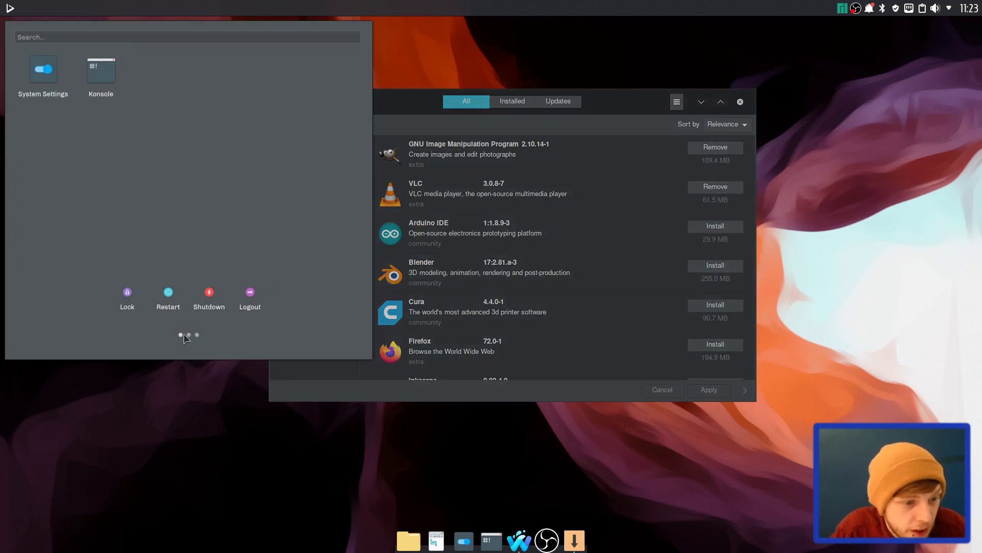
pyautogui.click(190, 334)
pyautogui.click(104, 74)
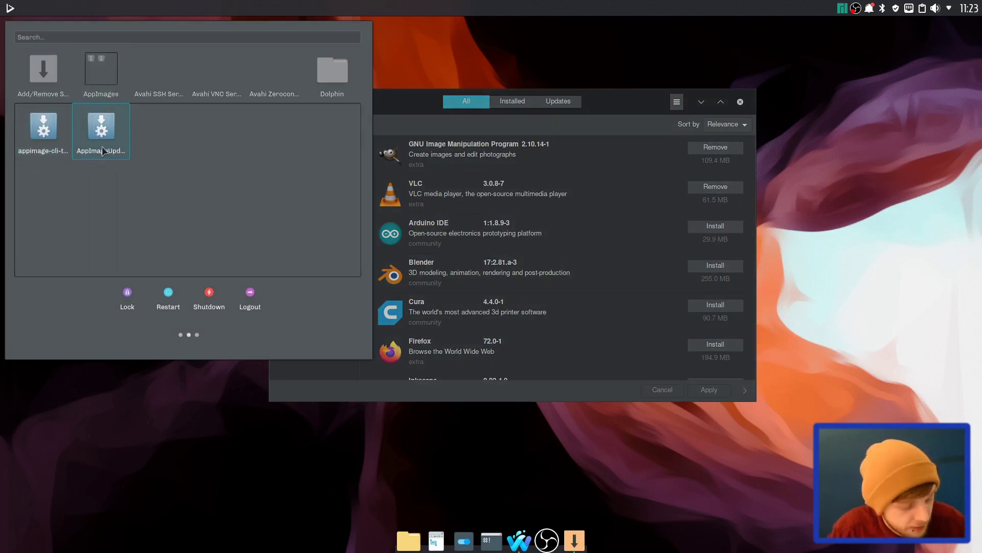
pyautogui.press('Escape')
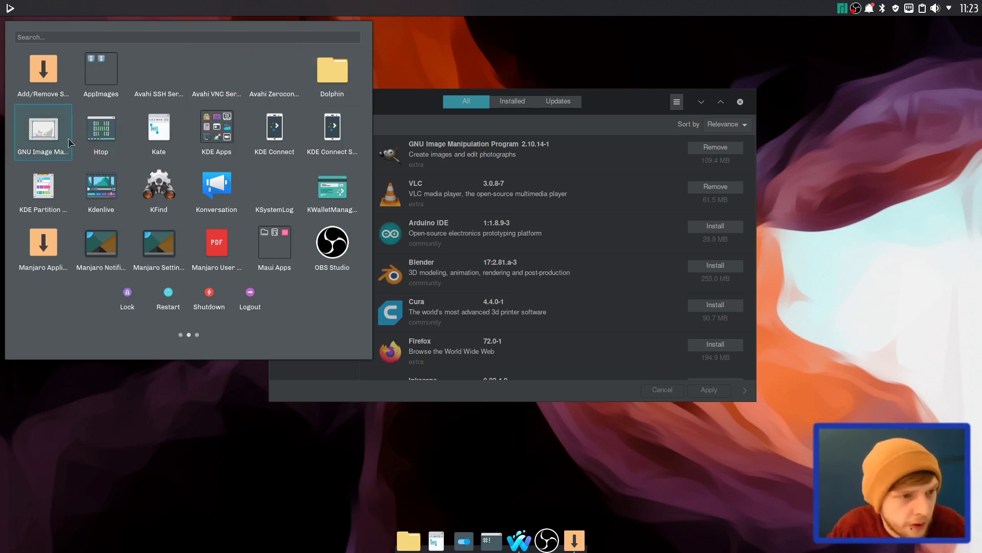
# - Browse the KDE Apps and Maui Apps folders, then move to the launcher's third page
pyautogui.click(224, 139)
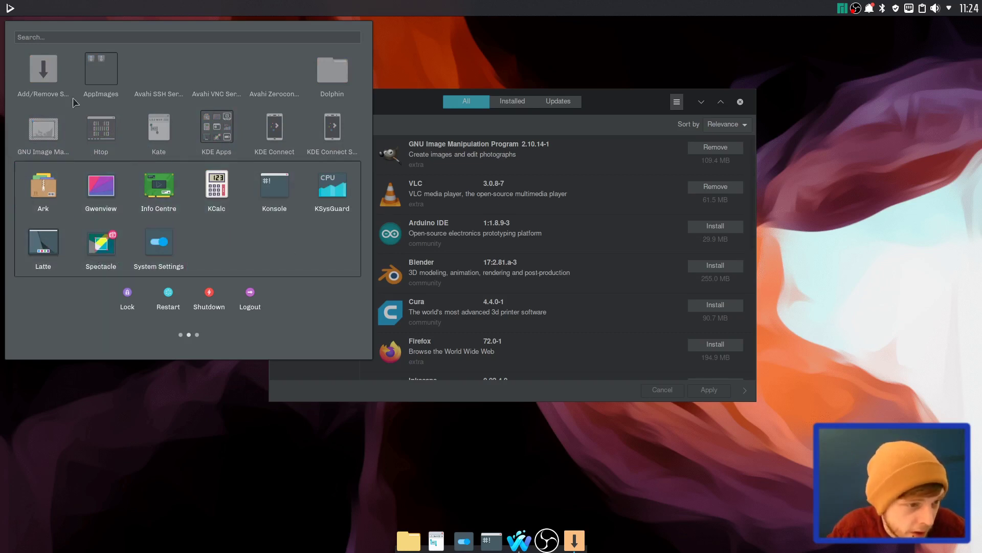
pyautogui.click(278, 145)
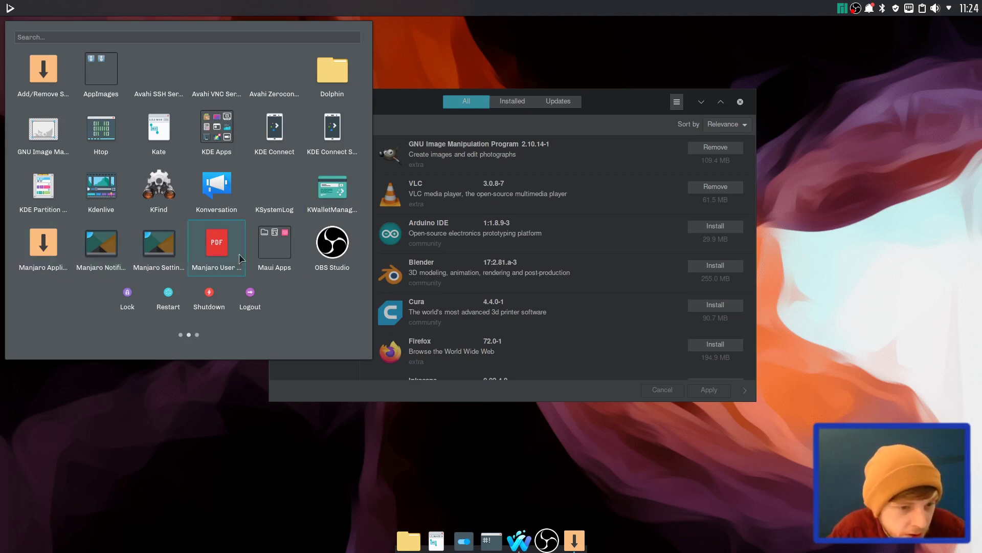
pyautogui.click(276, 252)
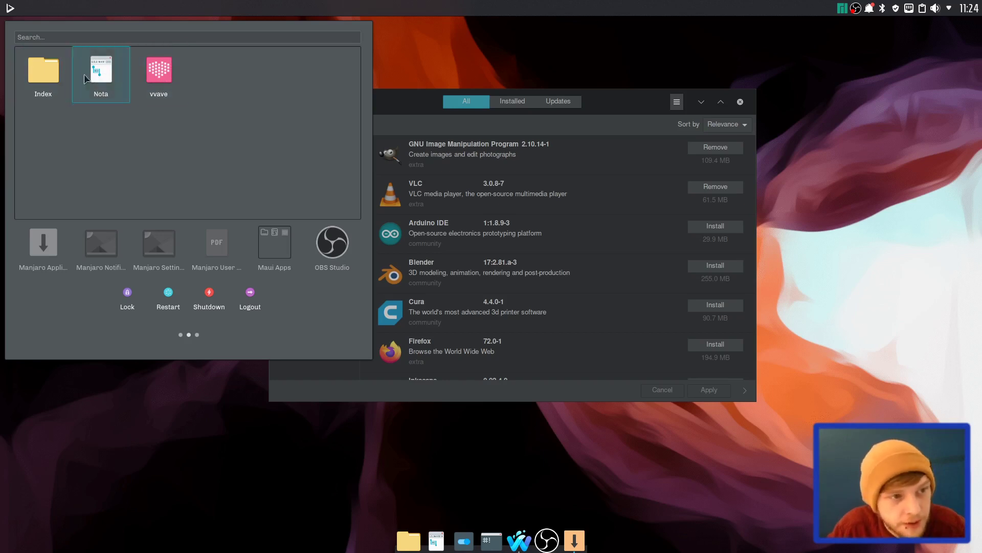
pyautogui.click(139, 263)
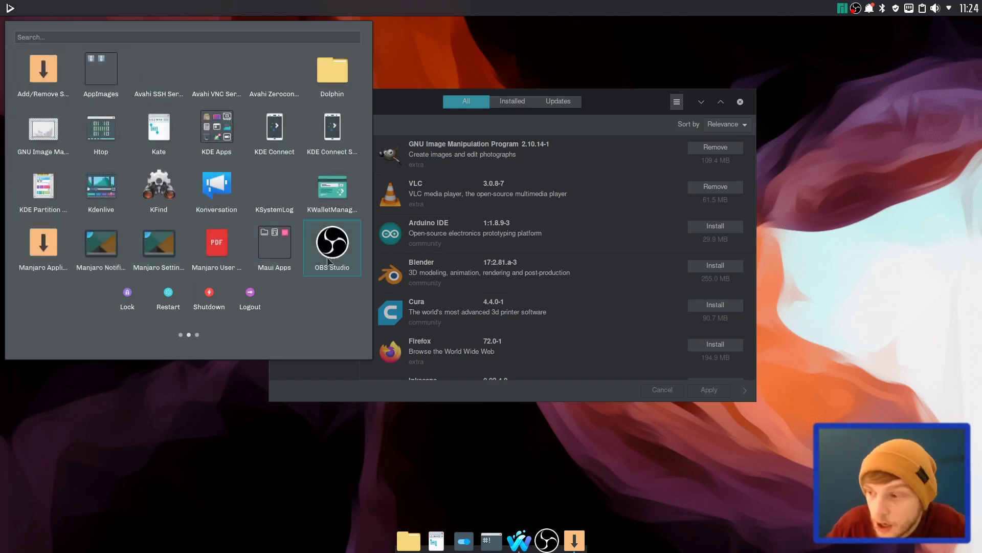
pyautogui.click(197, 335)
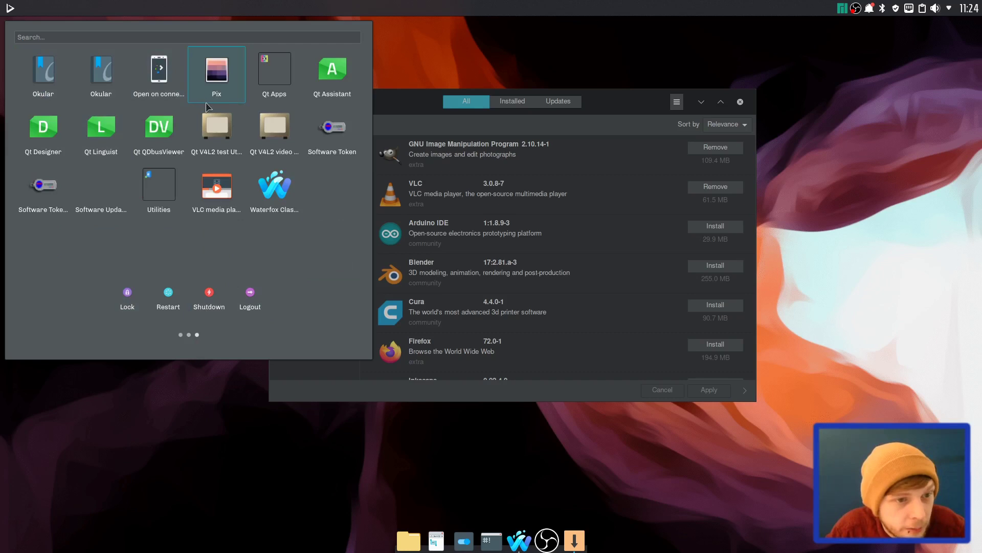
# - Look inside the Qt Apps folder, then try and clear an 'appim' launcher search
pyautogui.click(277, 78)
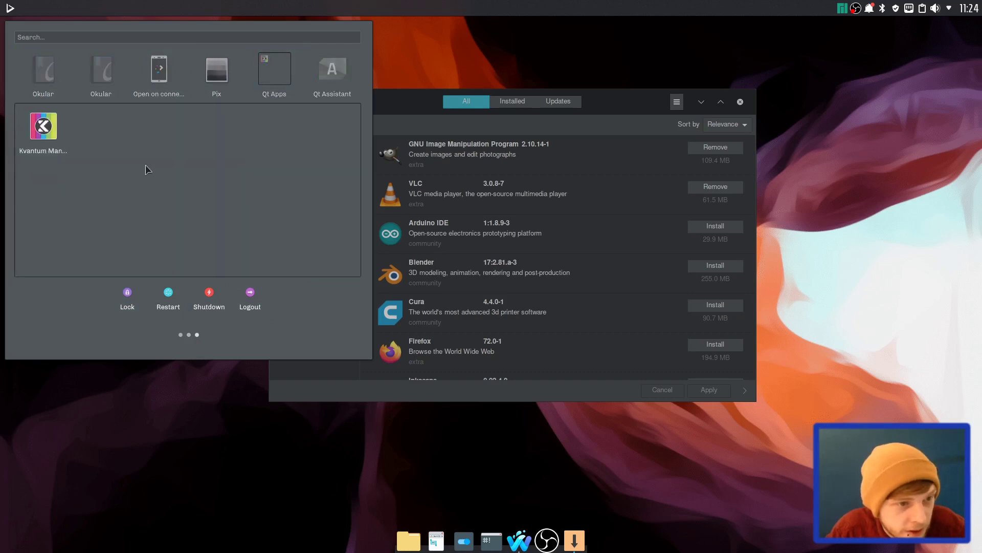
pyautogui.click(18, 58)
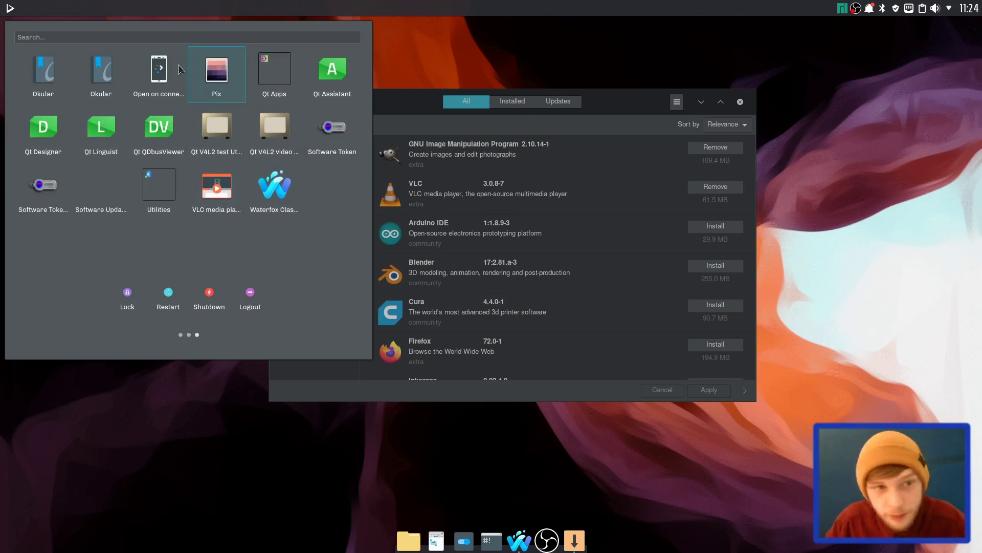
pyautogui.click(165, 36)
pyautogui.write('appima')
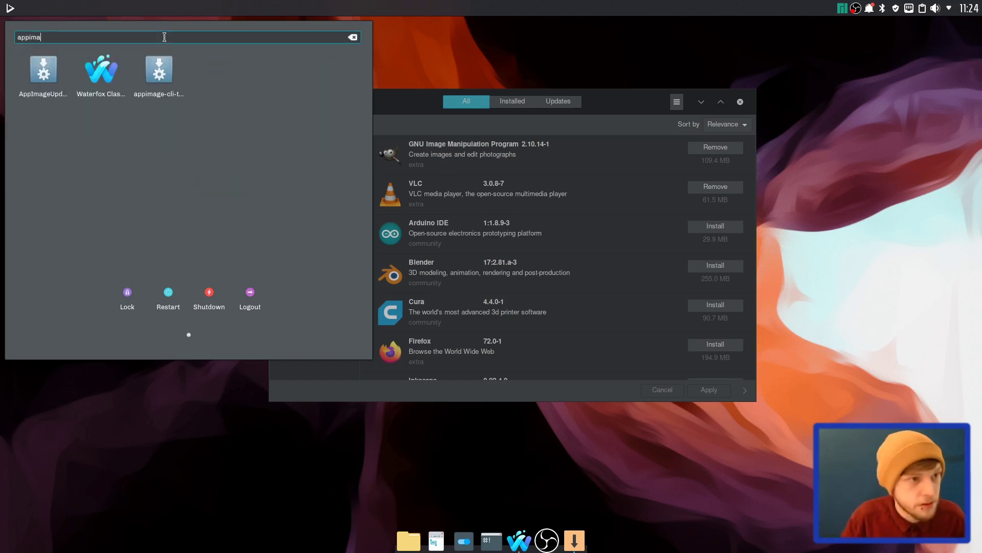
pyautogui.click(353, 38)
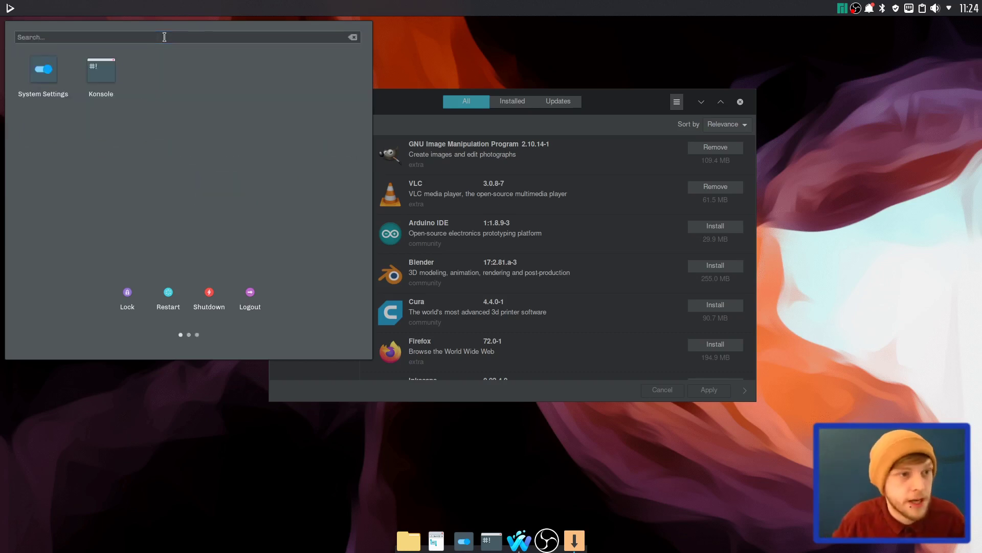
# - Try a 'w' search, then launch VMetal from the Utilities folder on page three
pyautogui.click(197, 334)
pyautogui.click(100, 36)
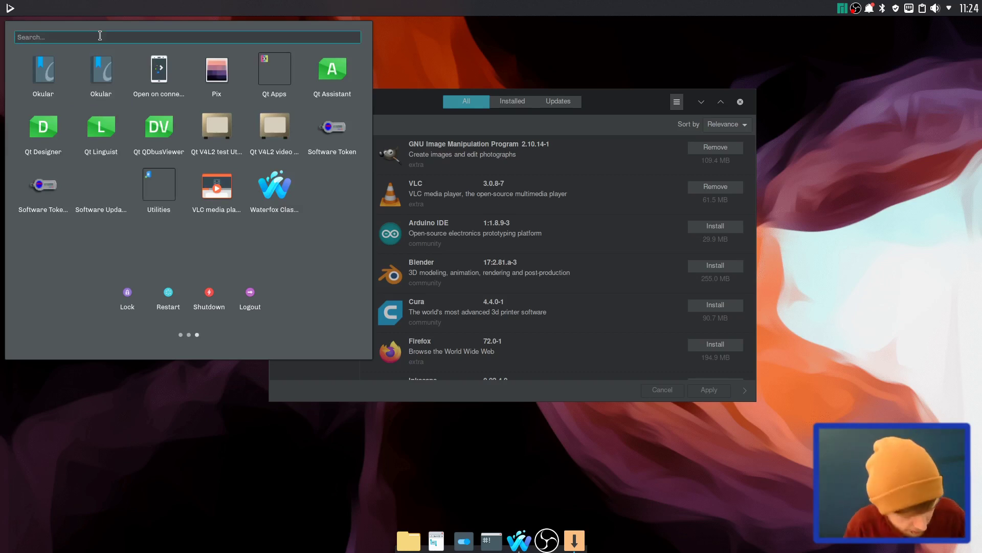
pyautogui.write('w')
pyautogui.press('BackSpace')
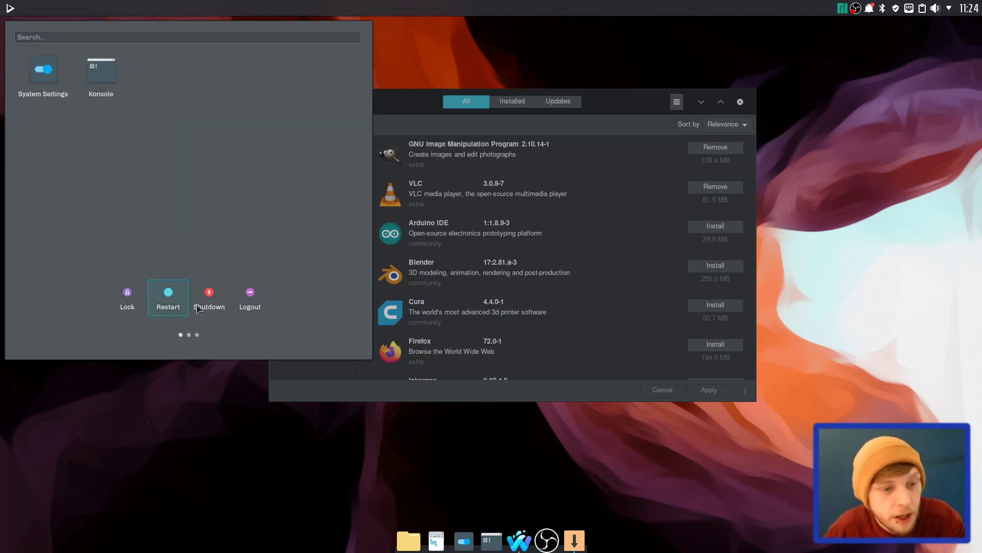
pyautogui.click(196, 335)
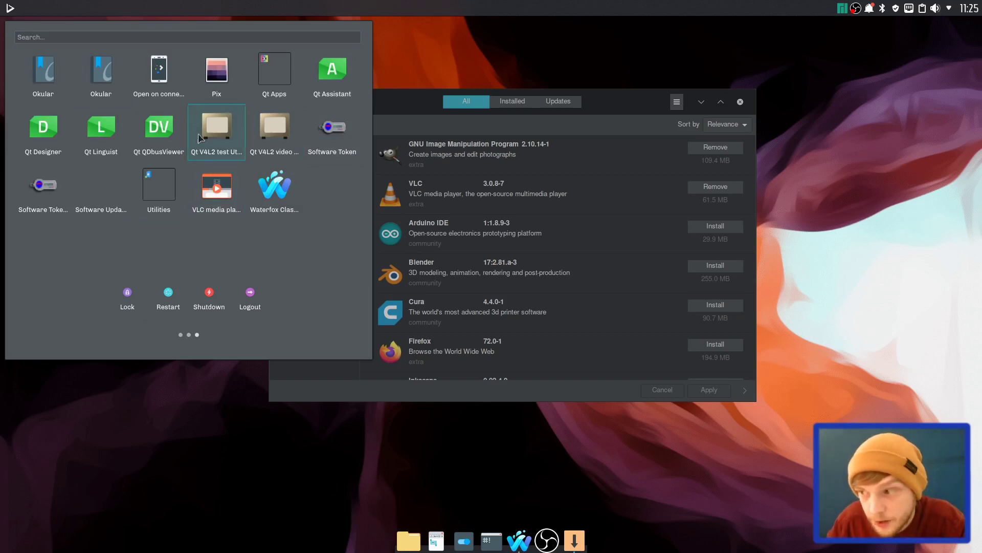
pyautogui.click(160, 189)
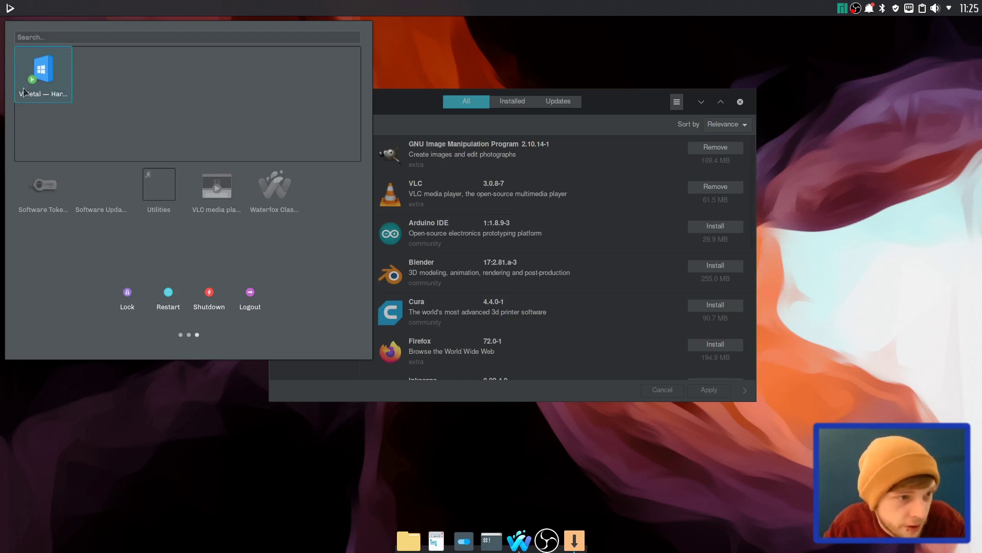
pyautogui.click(61, 77)
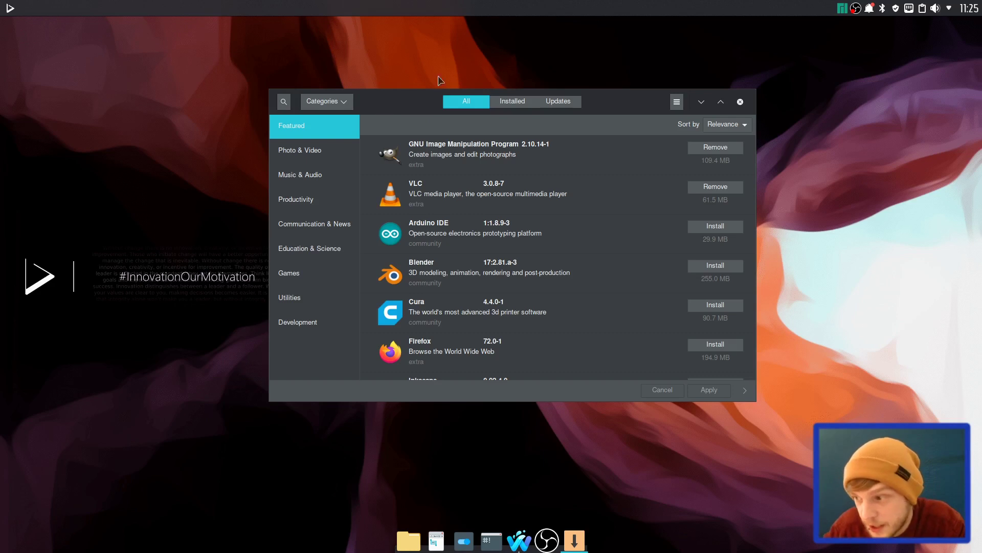
# - Move the software manager aside and launch Index from the launcher's Maui Apps folder
pyautogui.moveTo(479, 90); pyautogui.dragTo(435, 82)
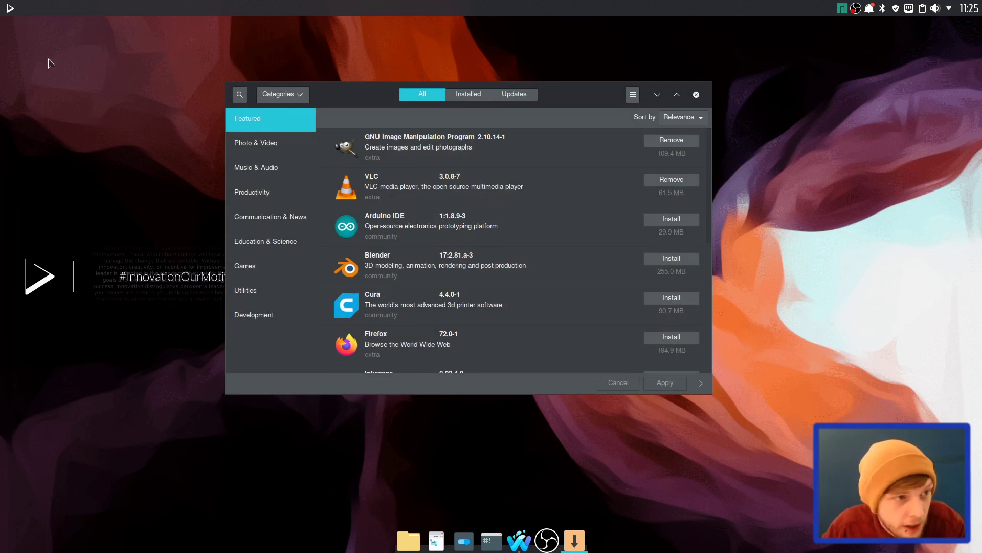
pyautogui.press('super')
pyautogui.click(188, 335)
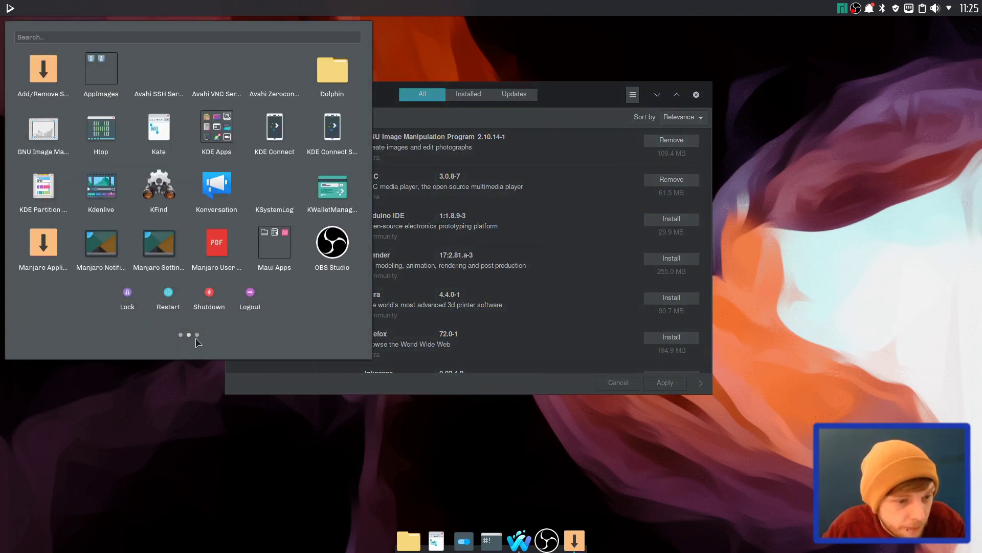
pyautogui.click(198, 336)
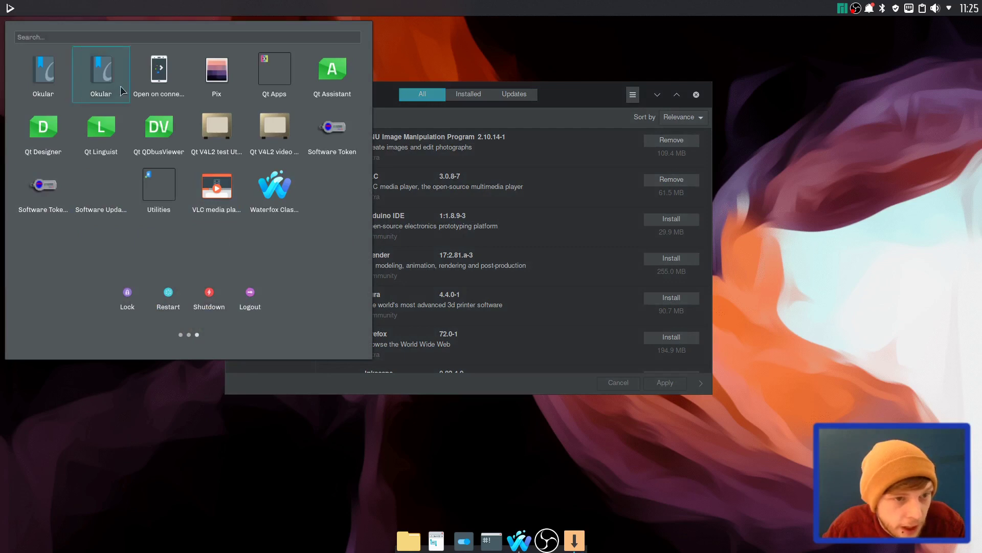
pyautogui.click(188, 335)
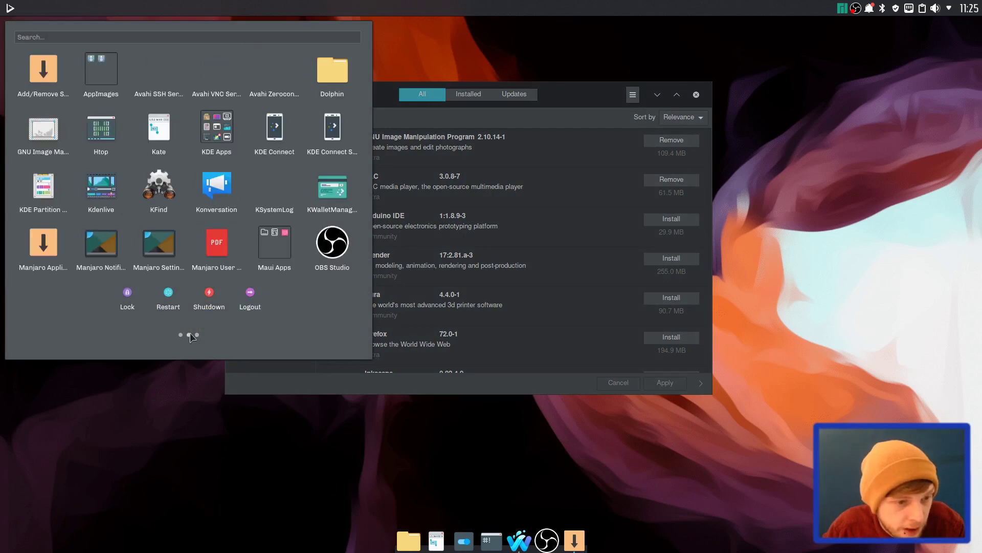
pyautogui.click(273, 251)
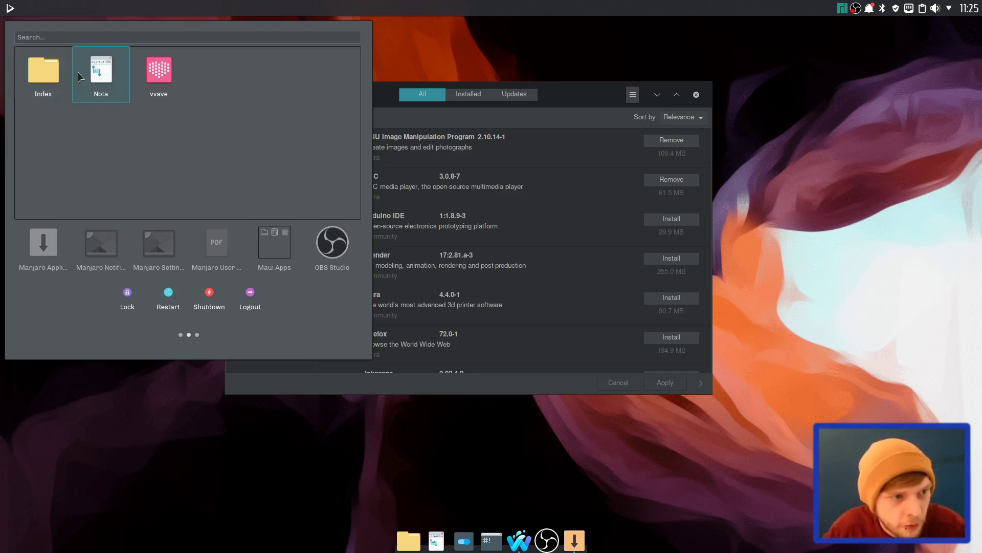
pyautogui.click(60, 65)
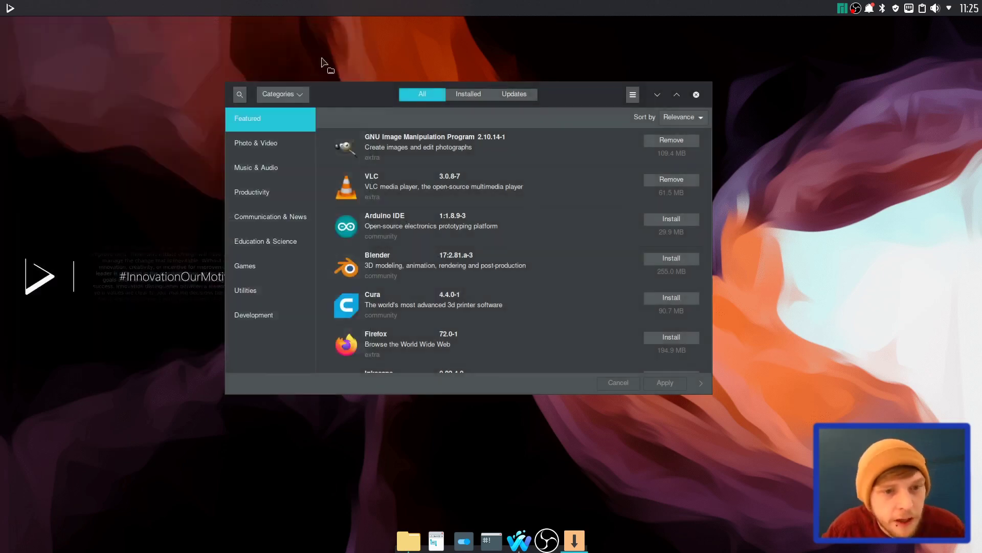
# - Switch Index to list view, visit Documents and /home, then start System Settings
pyautogui.click(267, 139)
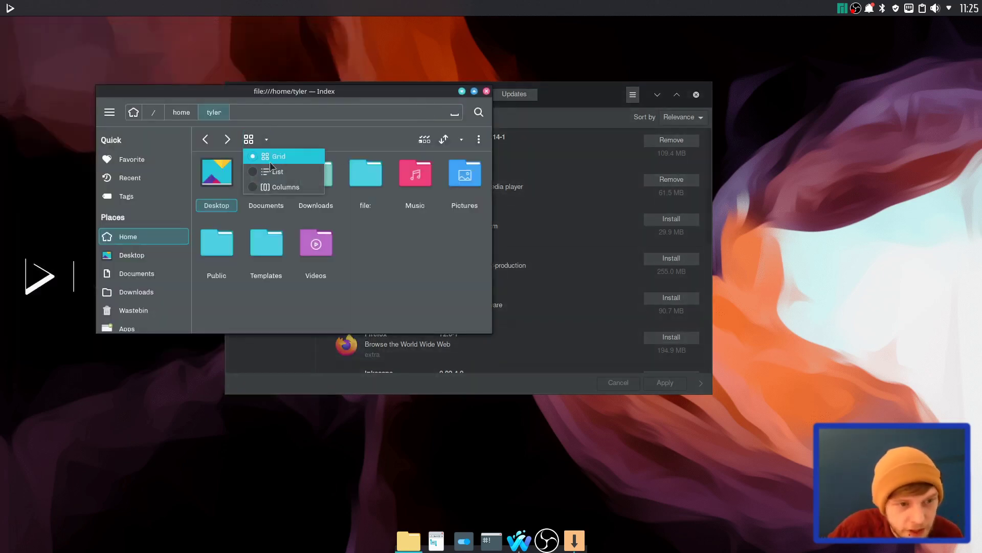
pyautogui.click(299, 171)
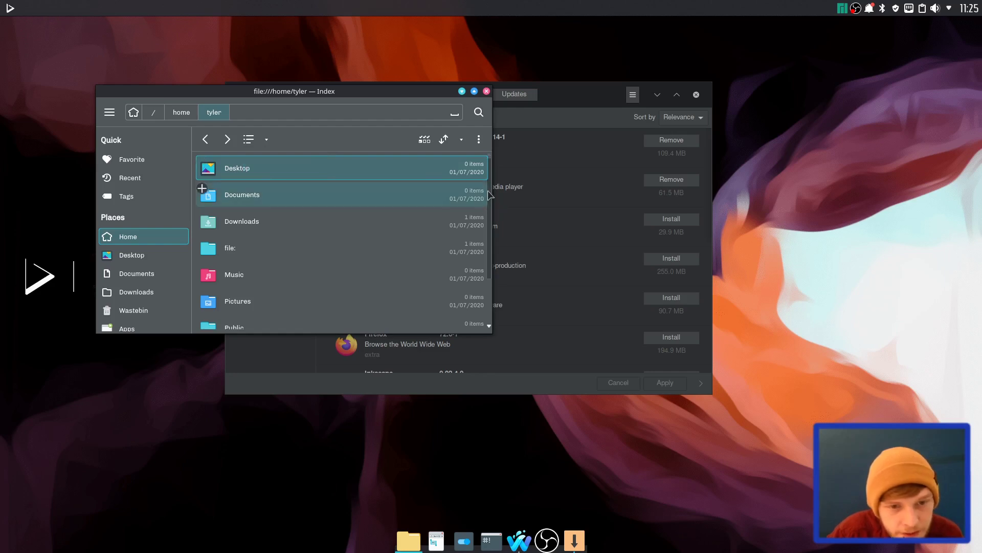
pyautogui.click(259, 200)
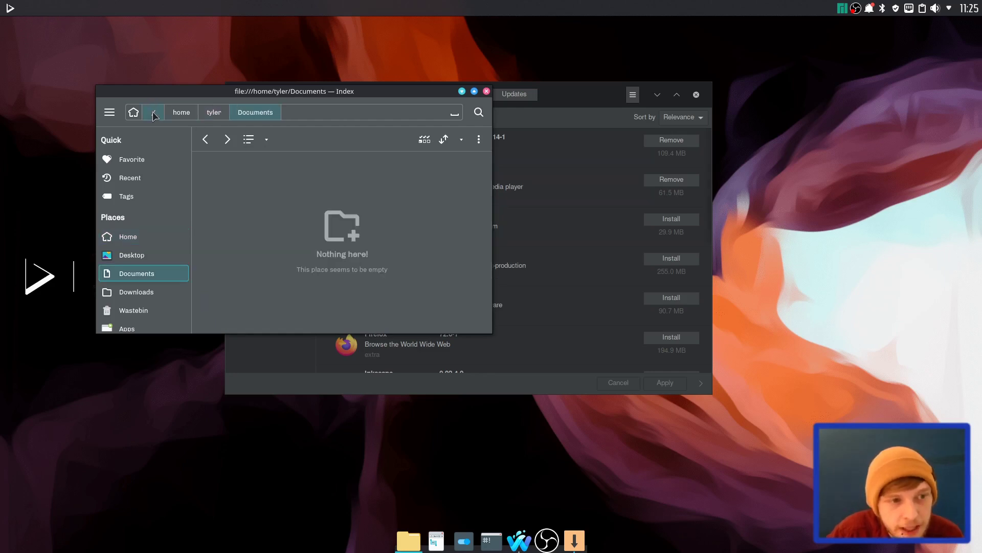
pyautogui.click(181, 112)
pyautogui.click(465, 538)
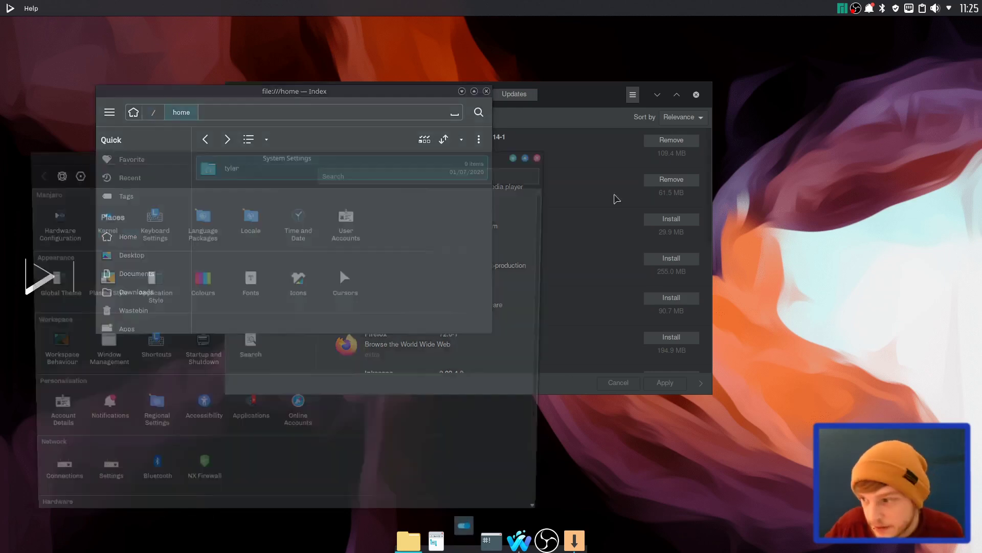
# - Open Workspace Behaviour in System Settings, then briefly launch and close Dolphin via KRunner
pyautogui.moveTo(275, 170); pyautogui.dragTo(526, 99)
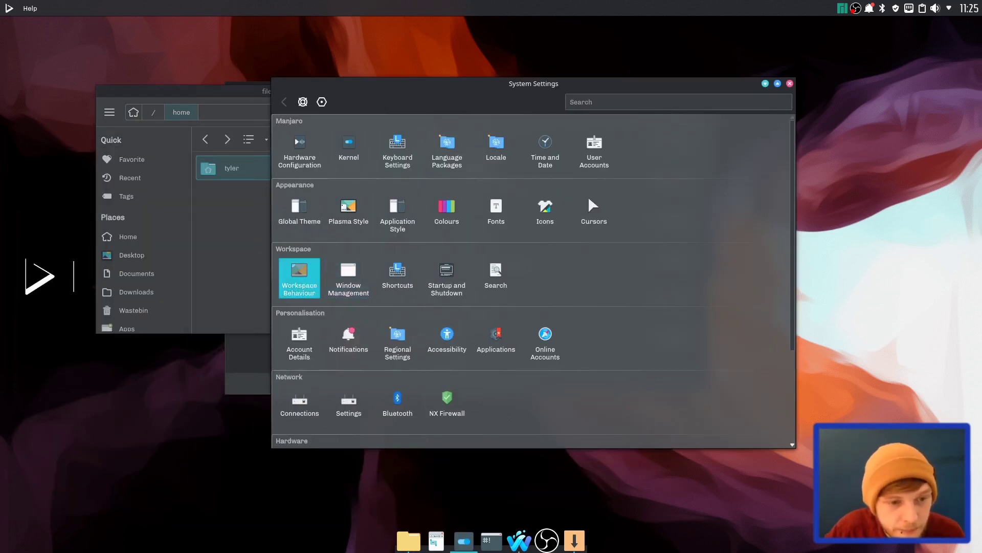
pyautogui.click(307, 286)
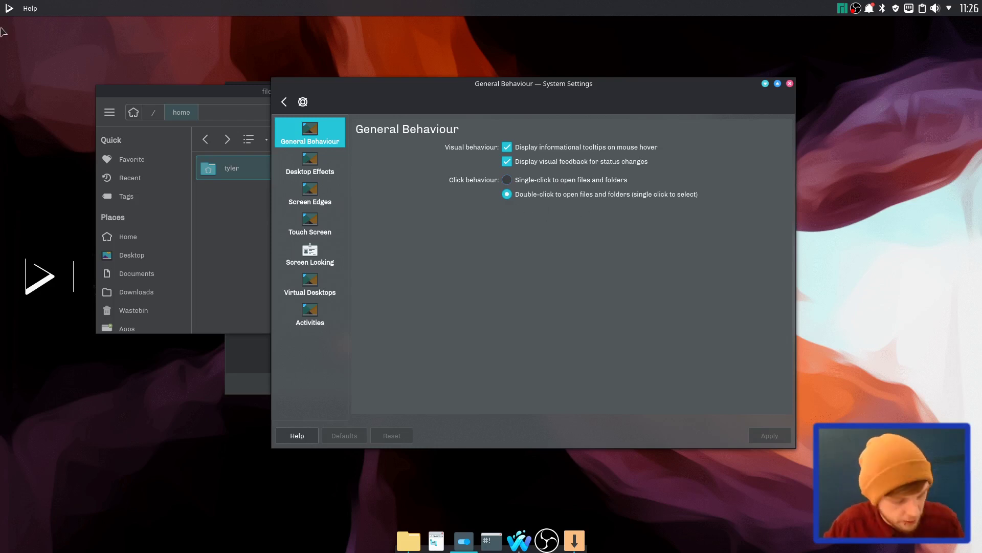
pyautogui.hotkey('alt', 'space')
pyautogui.write('ad')
pyautogui.press('BackSpace')
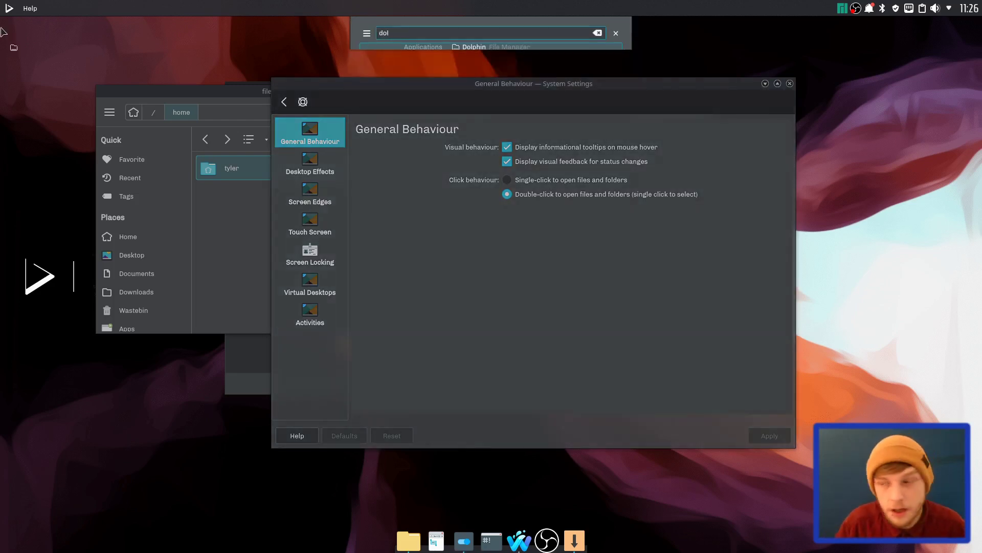
pyautogui.press('Escape')
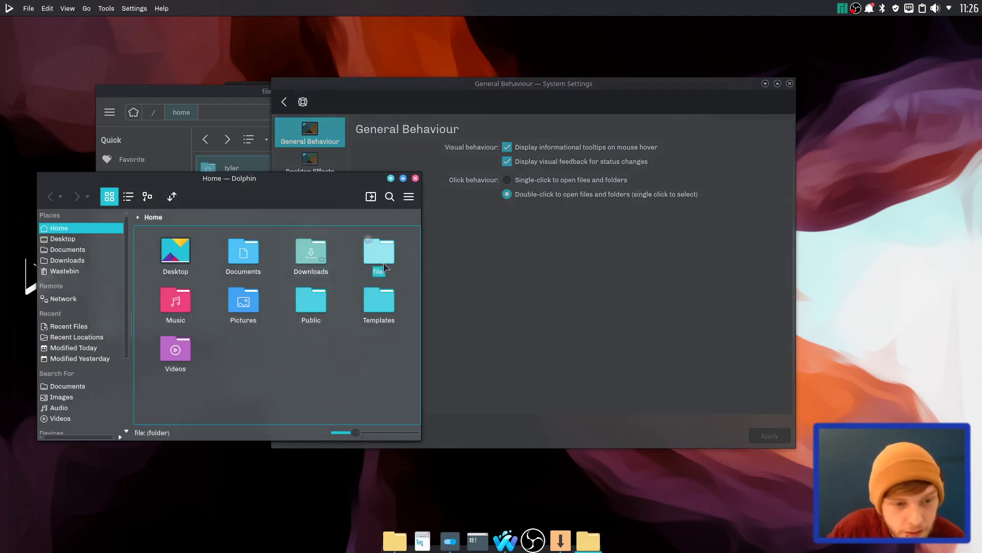
pyautogui.click(415, 178)
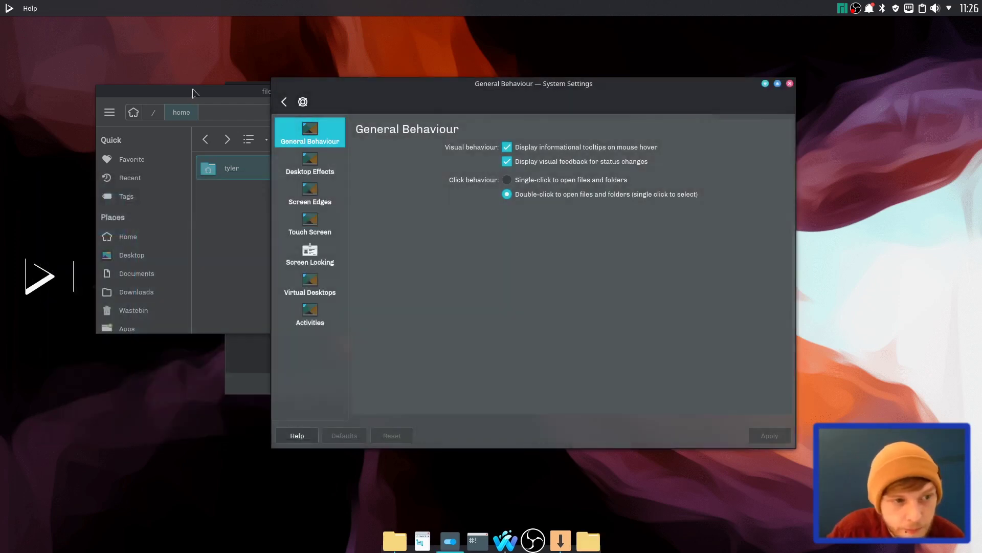
# - Check Index's extra folder actions, then close System Settings and the software manager
pyautogui.click(270, 114)
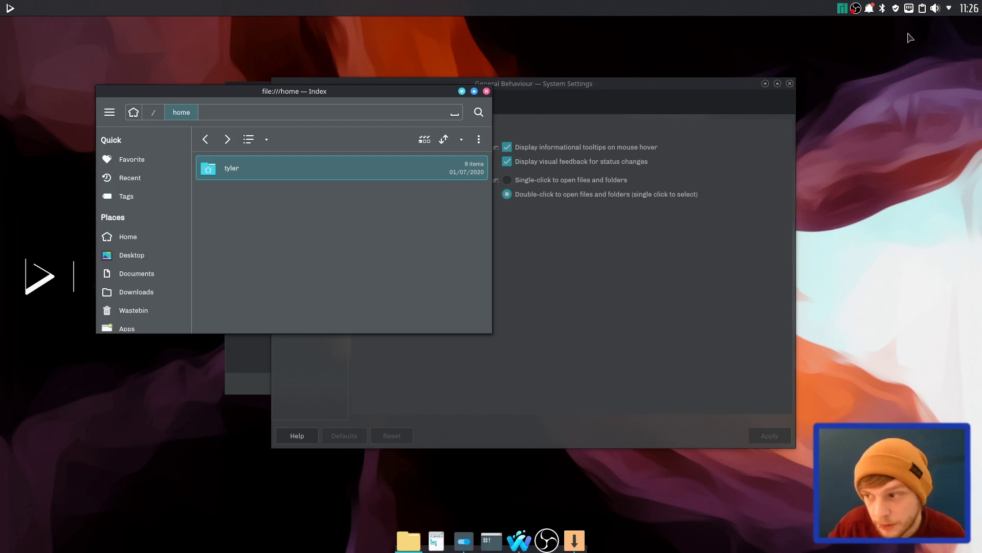
pyautogui.click(479, 139)
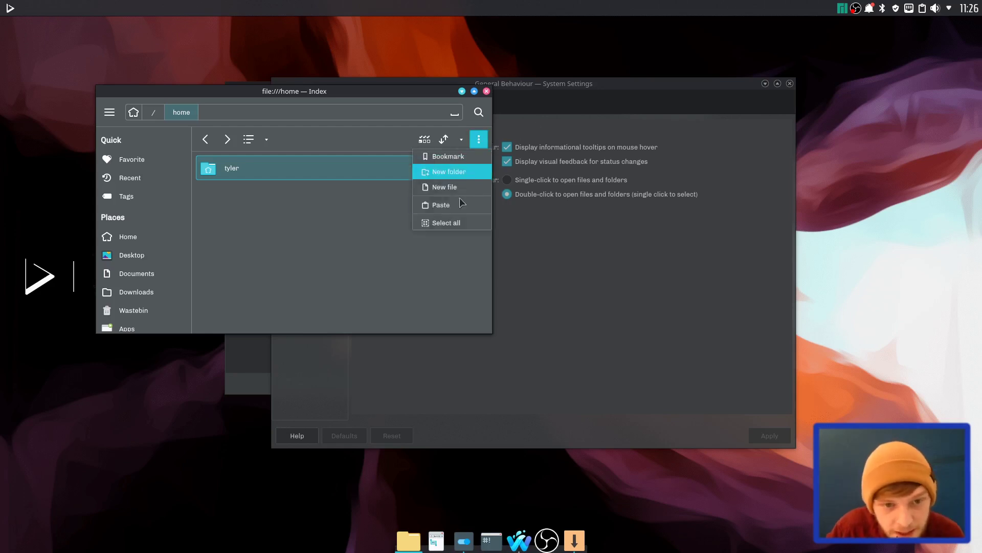
pyautogui.click(329, 255)
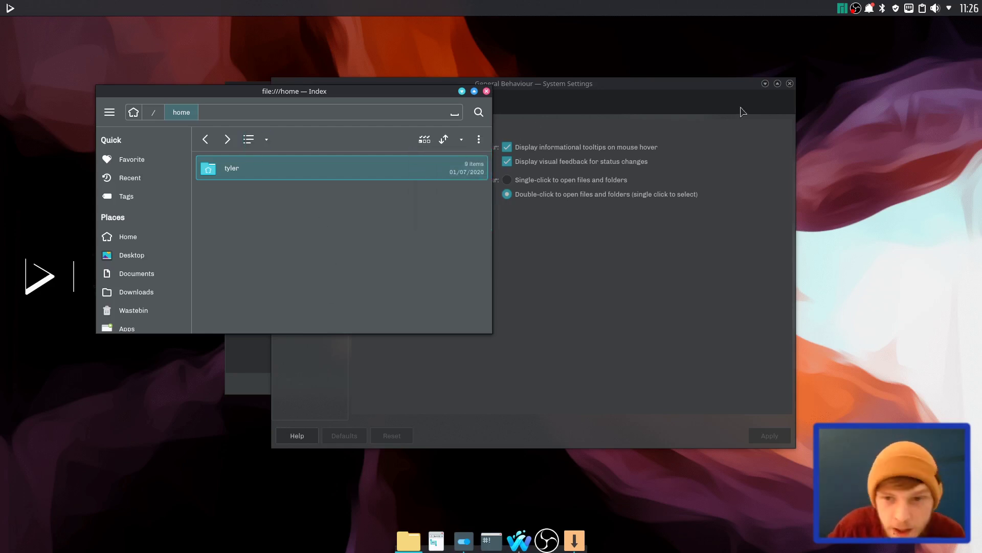
pyautogui.click(789, 85)
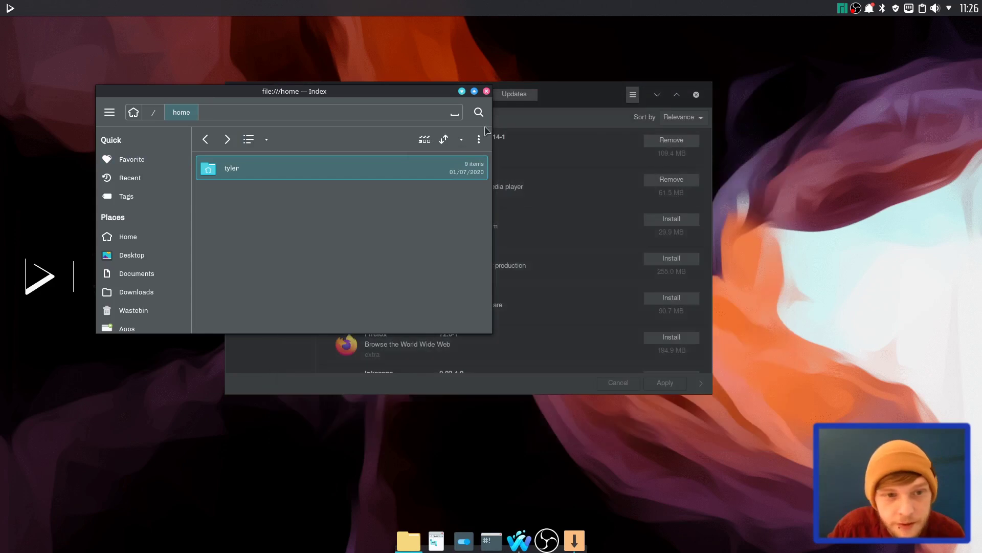
pyautogui.click(696, 95)
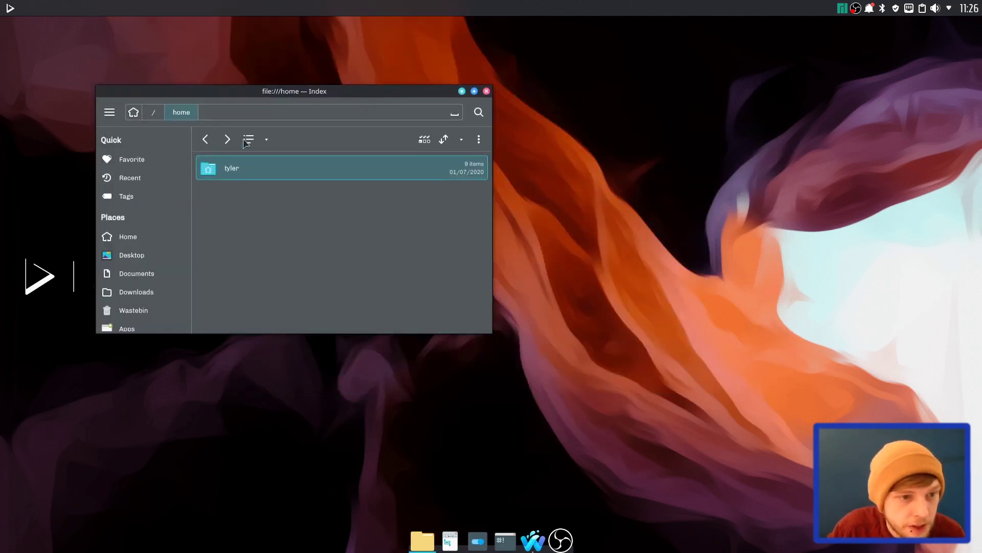
# - Switch Index to grid view and open the tyler home folder
pyautogui.click(248, 139)
pyautogui.click(287, 156)
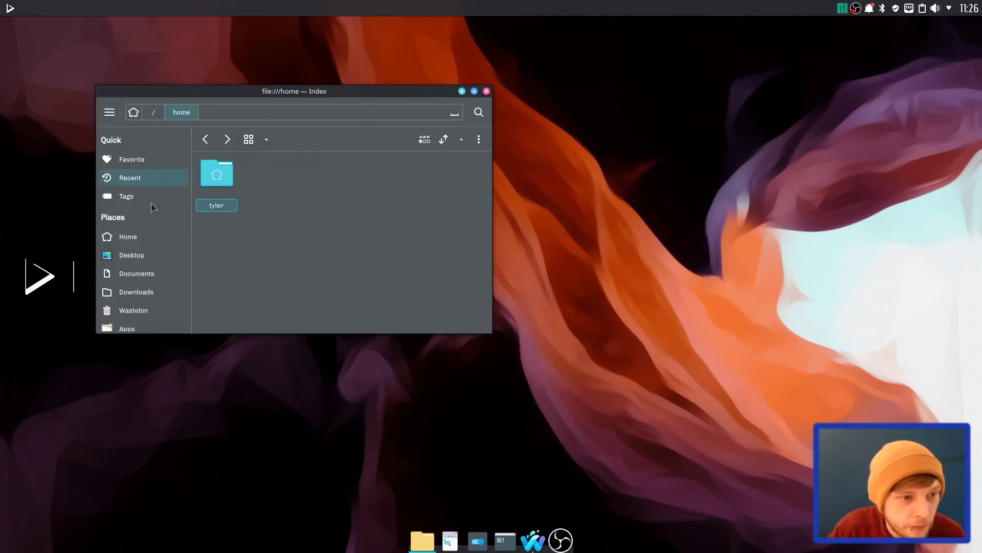
pyautogui.click(151, 236)
pyautogui.hotkey('alt', 'space')
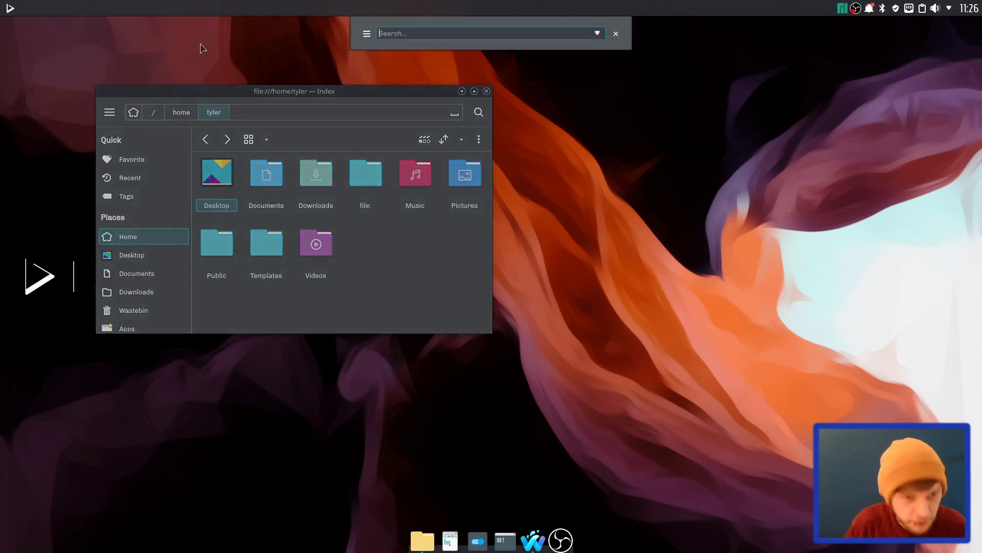
# - Launch Dolphin with the 'dol' search and place it on the right side
pyautogui.write('dol')
pyautogui.press('Return')
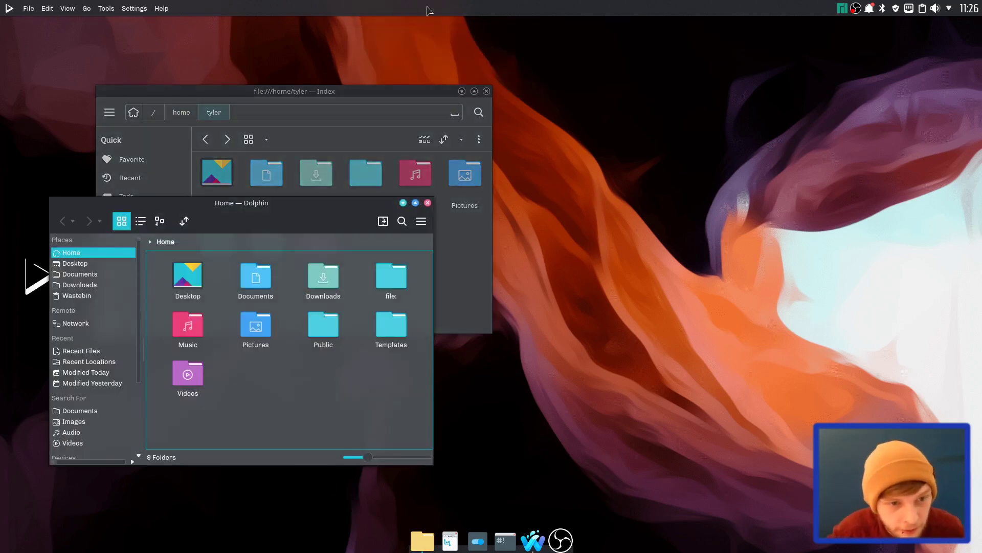
pyautogui.moveTo(304, 201); pyautogui.dragTo(766, 78)
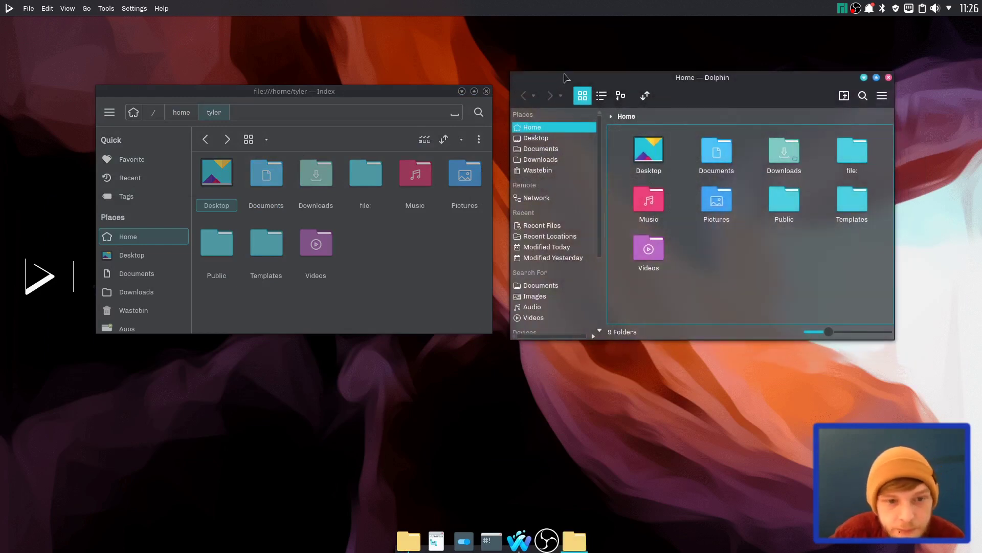
pyautogui.click(443, 267)
pyautogui.click(747, 302)
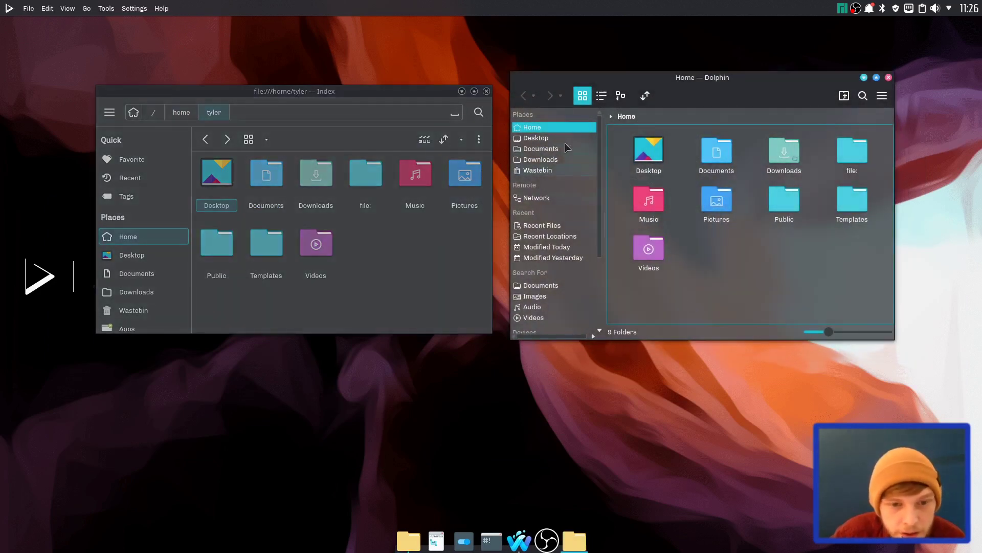
pyautogui.moveTo(754, 104)
pyautogui.mouseDown()
pyautogui.moveTo(781, 136)
pyautogui.moveTo(747, 90)
pyautogui.moveTo(756, 94)
pyautogui.mouseUp()
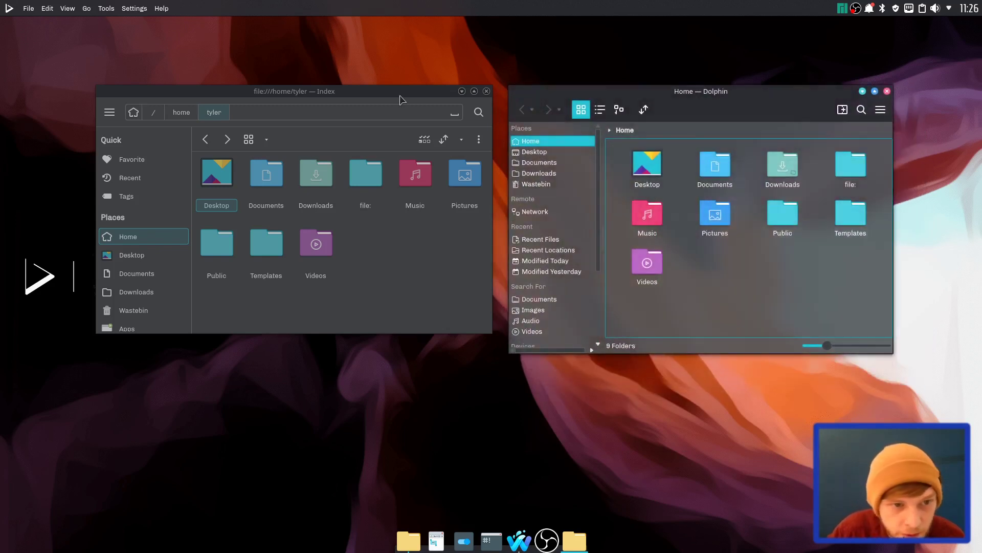
# - Maximize then restore the Index window beside Dolphin, leaving Index active
pyautogui.doubleClick(400, 97)
pyautogui.moveTo(473, 24); pyautogui.dragTo(384, 103)
pyautogui.click(710, 113)
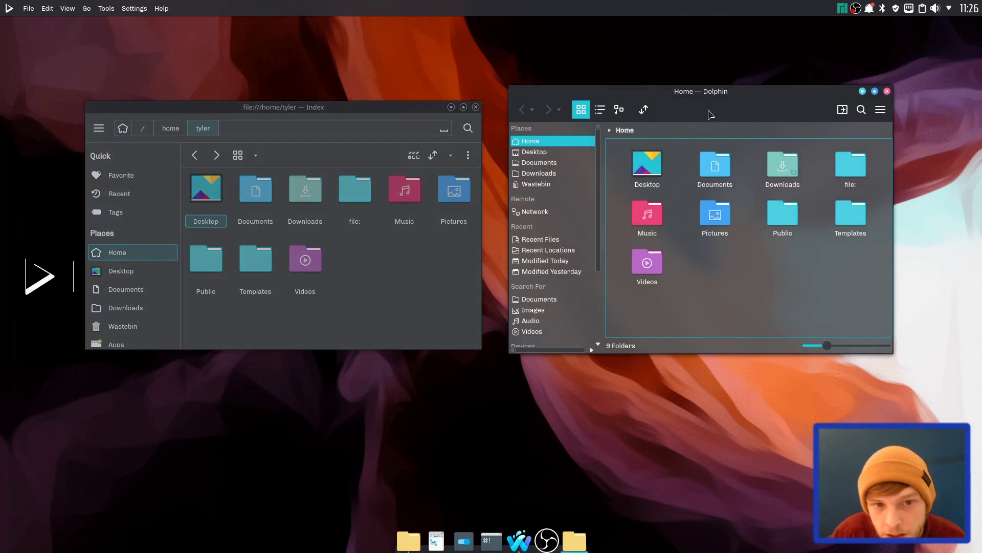
pyautogui.click(386, 322)
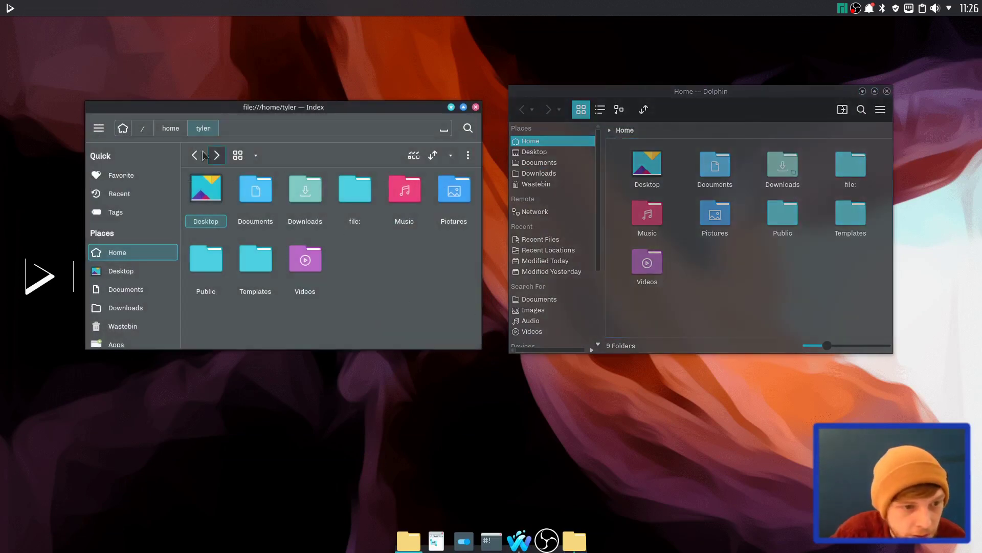
# - Browse Index's Favorite and Tags views, then open Home's Downloads folder containing 1.png
pyautogui.click(189, 176)
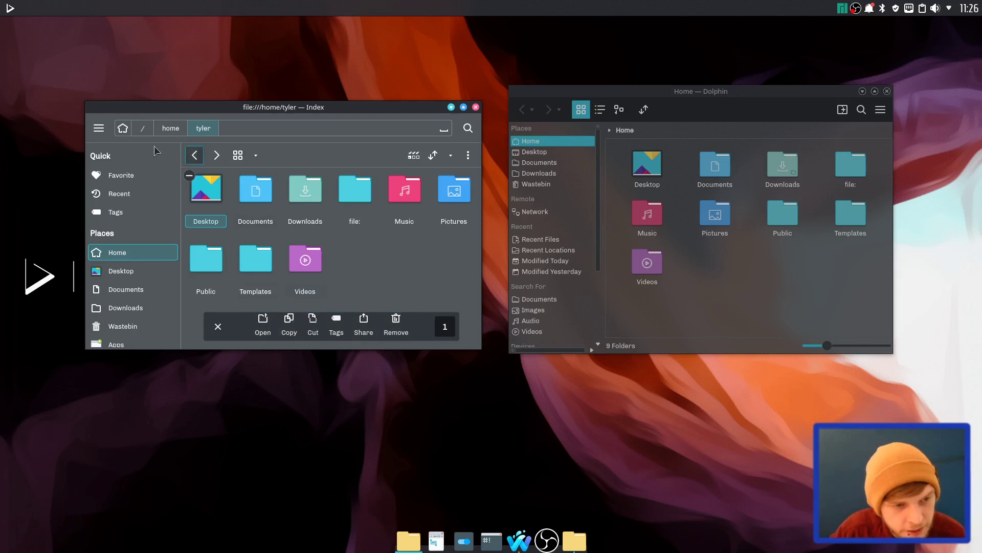
pyautogui.click(128, 175)
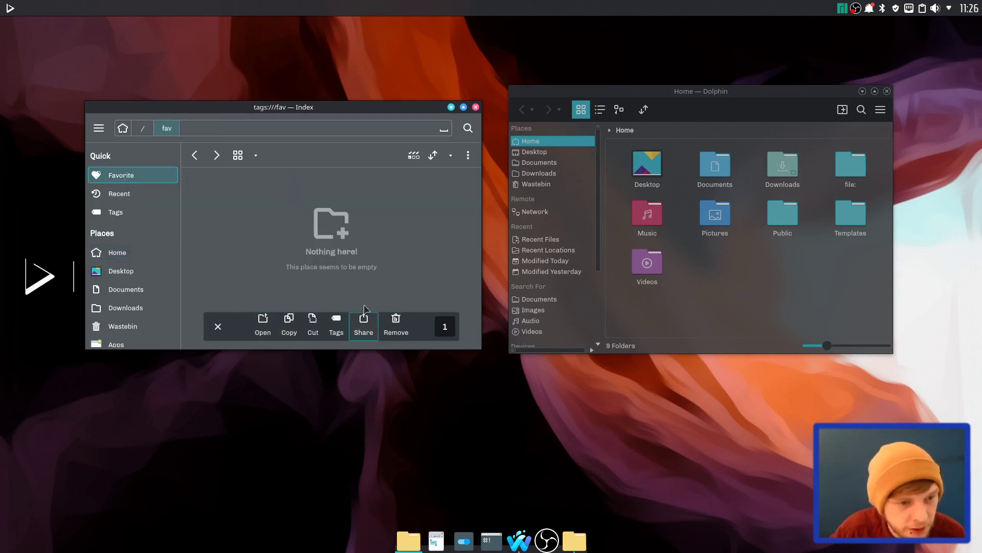
pyautogui.click(163, 213)
pyautogui.click(118, 252)
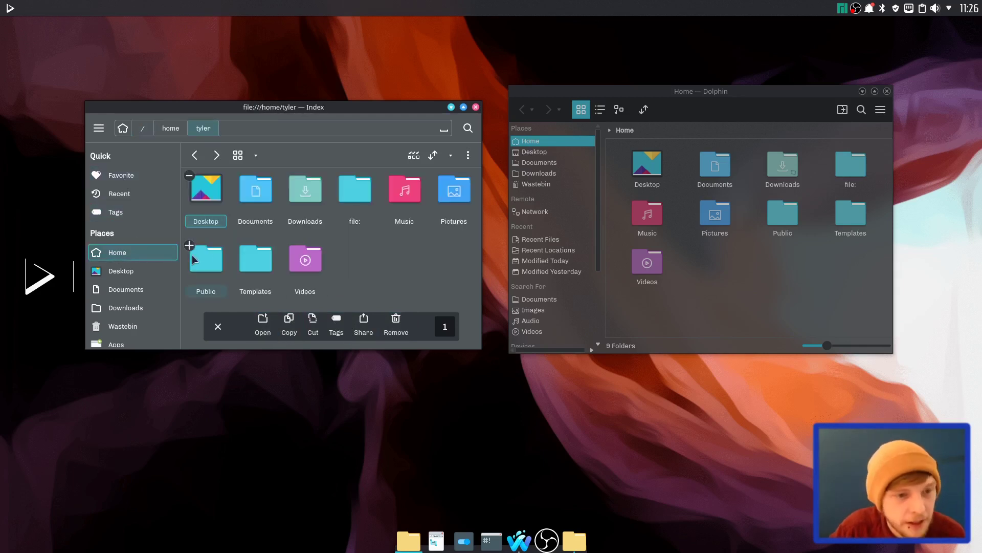
pyautogui.click(312, 202)
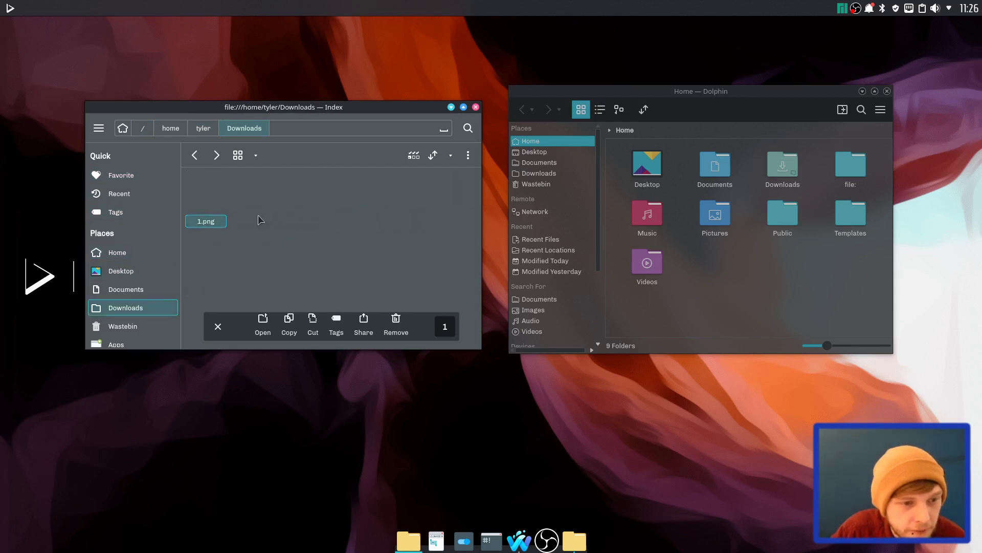
# - Create a new 'image' tag from 1.png's tag editor and browse the image tag view
pyautogui.rightClick(212, 215)
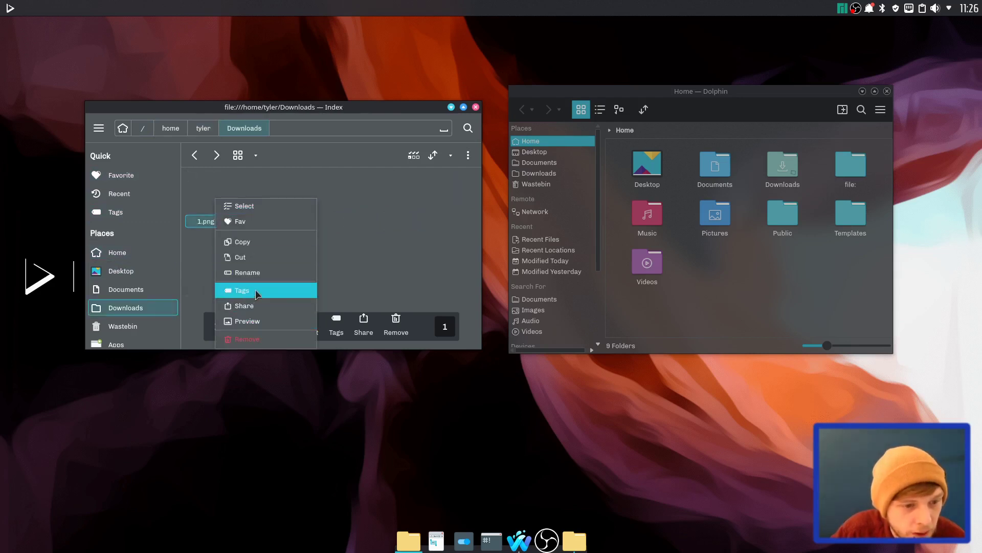
pyautogui.click(245, 290)
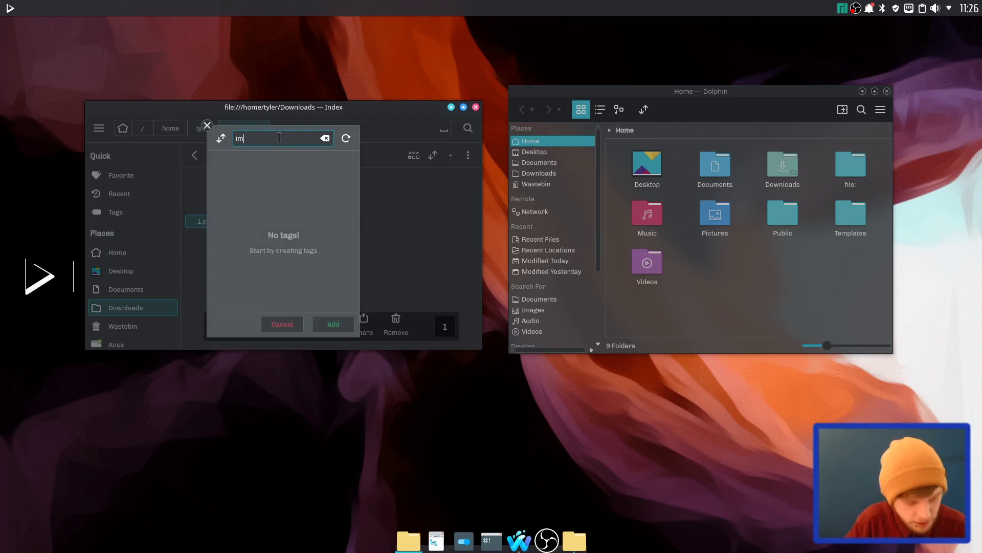
pyautogui.press('Return')
pyautogui.press('Return')
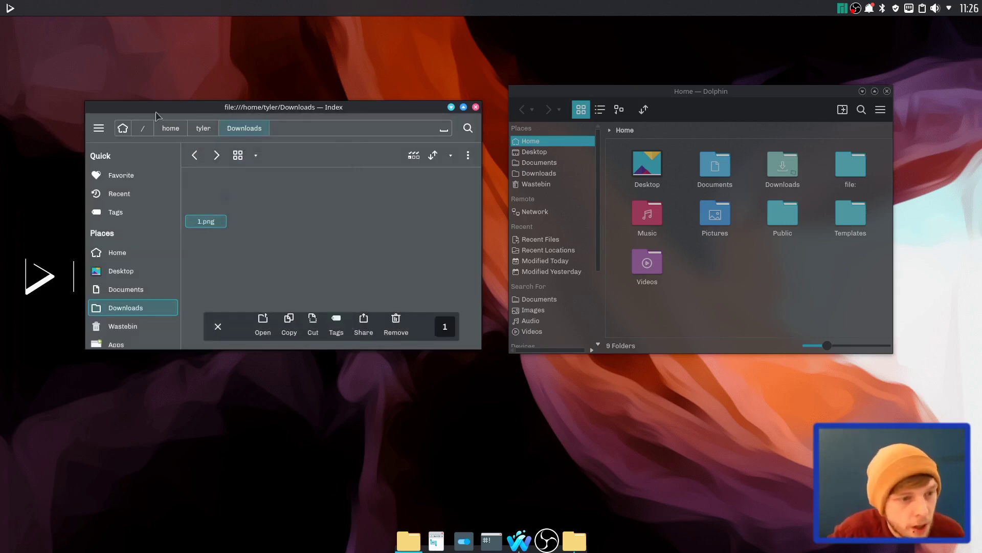
pyautogui.click(128, 222)
pyautogui.click(222, 195)
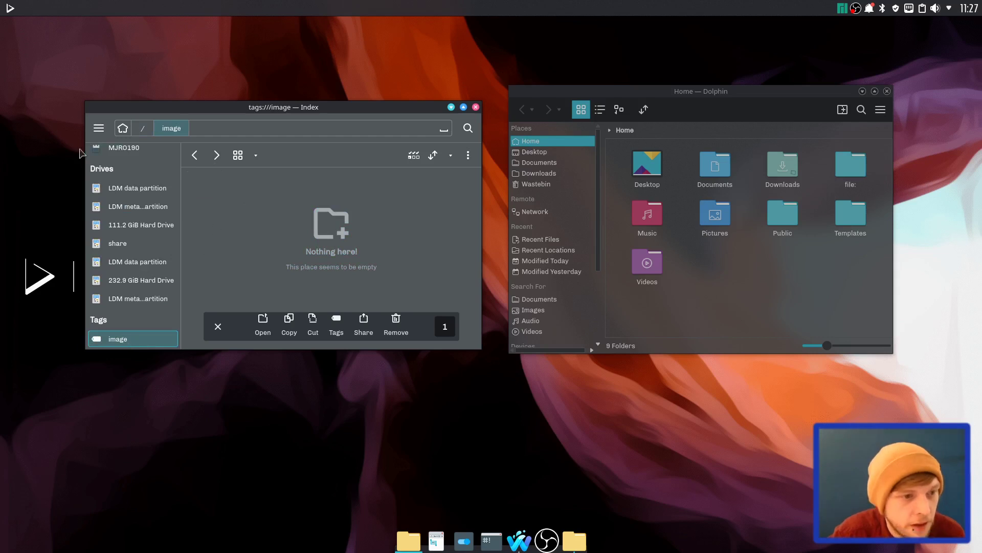
# - Return to Downloads and attach the 'image' tag to 1.png
pyautogui.click(195, 155)
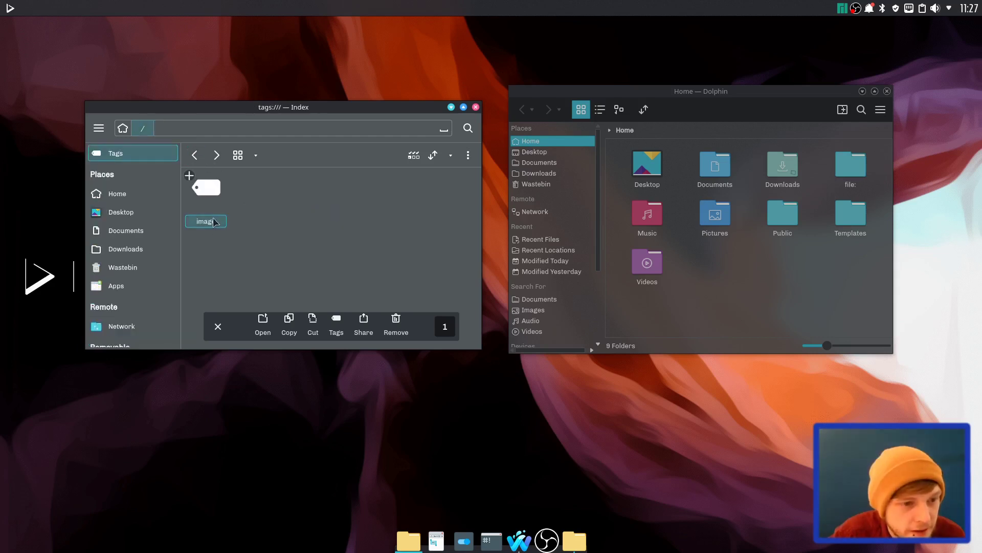
pyautogui.click(194, 155)
pyautogui.rightClick(212, 223)
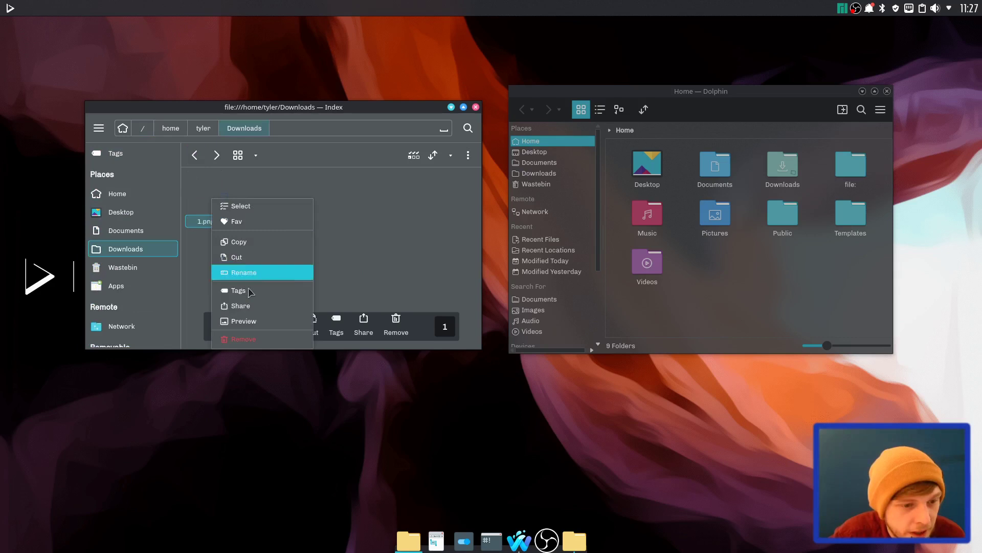
pyautogui.click(256, 290)
pyautogui.click(251, 164)
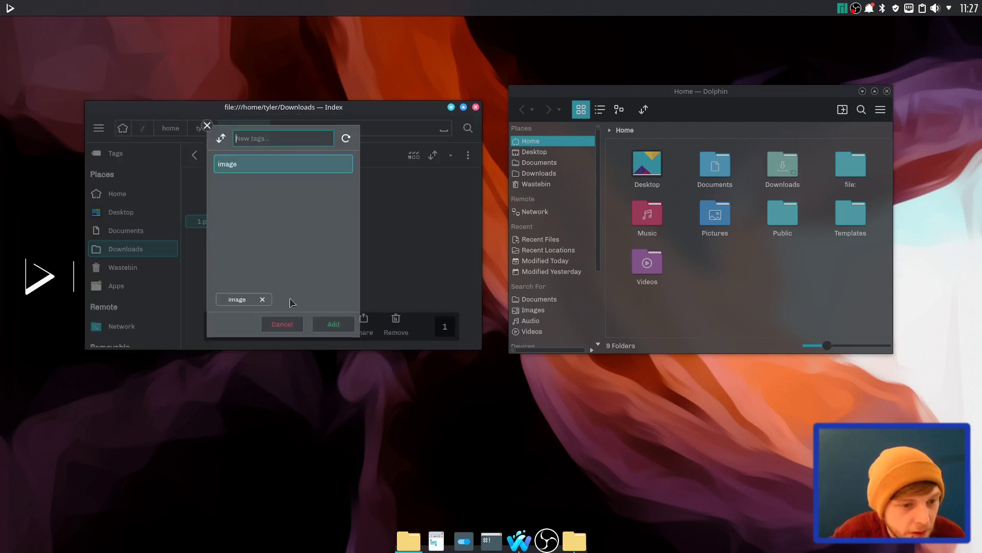
pyautogui.click(333, 324)
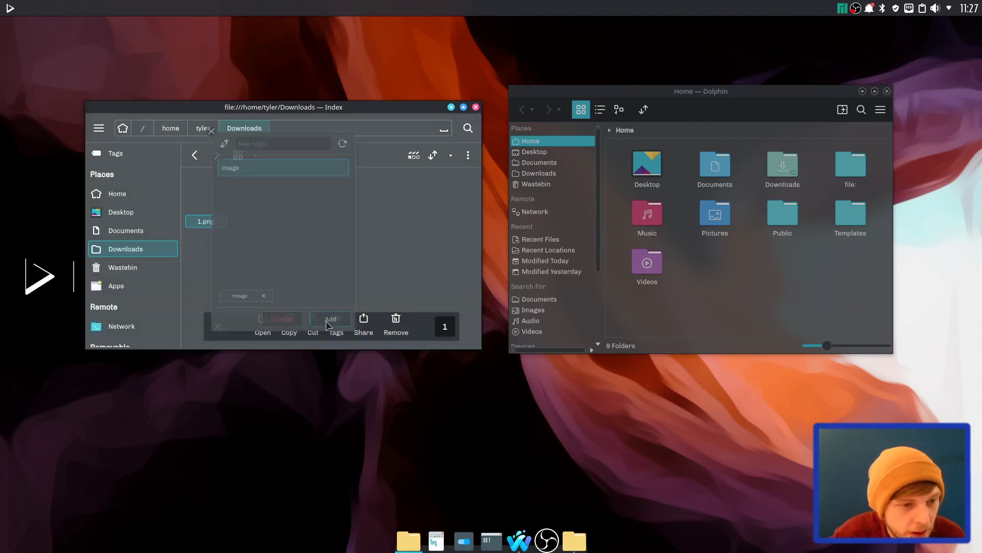
# - Browse the 'image' tag, open 1.png in Gwenview, then close the viewer
pyautogui.click(128, 159)
pyautogui.click(220, 193)
pyautogui.click(220, 194)
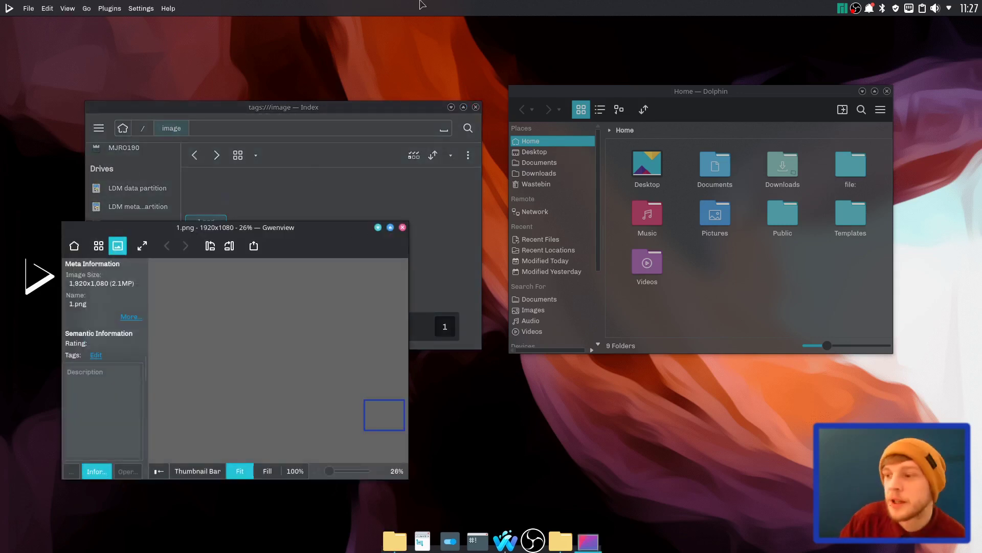
pyautogui.click(402, 228)
# - Open Index's Add account form via Manage accounts in the main menu
pyautogui.moveTo(255, 104); pyautogui.dragTo(282, 108)
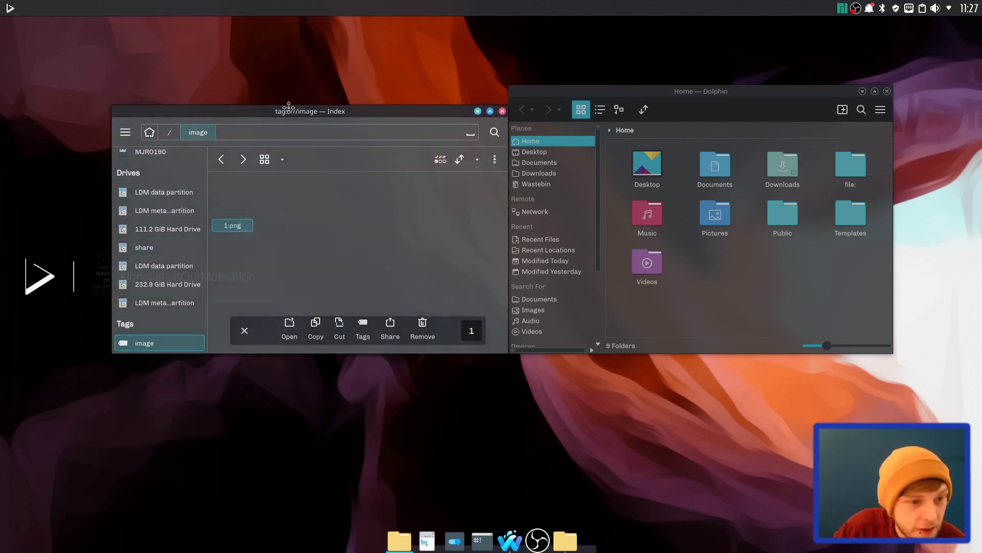
pyautogui.scroll(5, 159, 245)
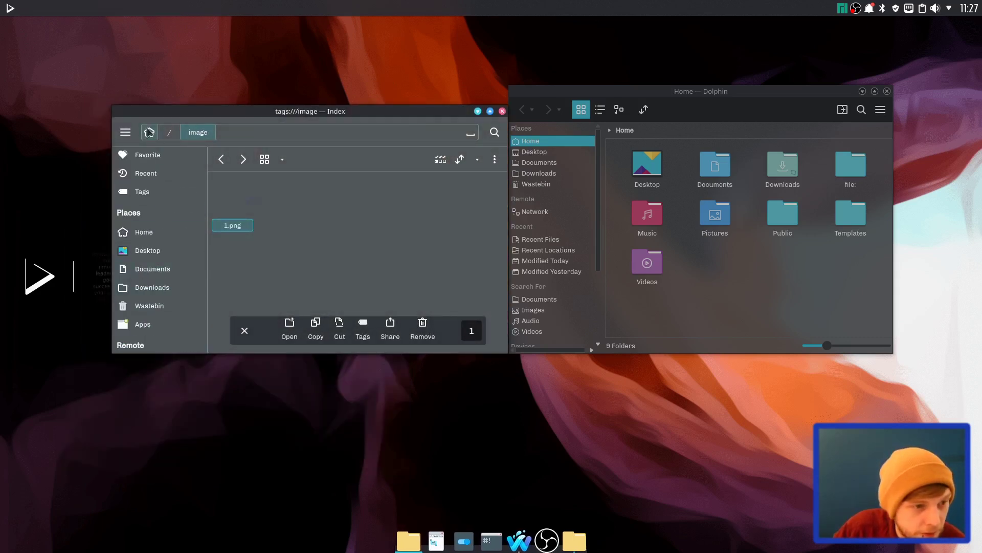
pyautogui.click(126, 133)
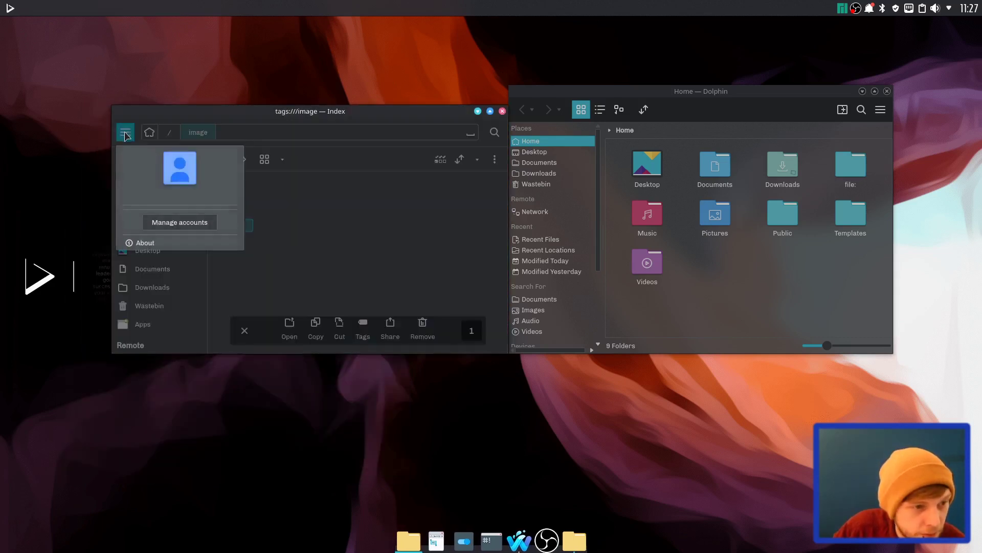
pyautogui.click(179, 222)
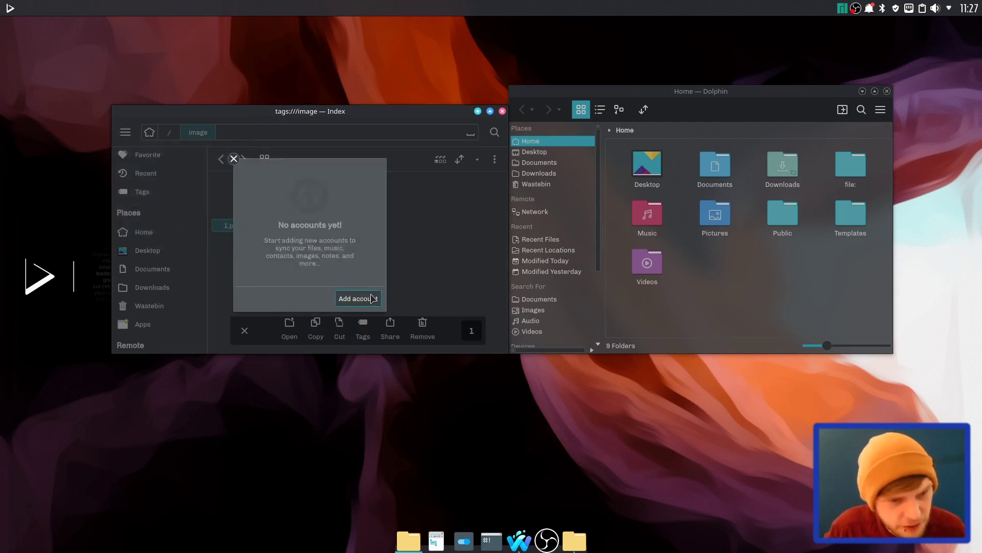
pyautogui.click(361, 297)
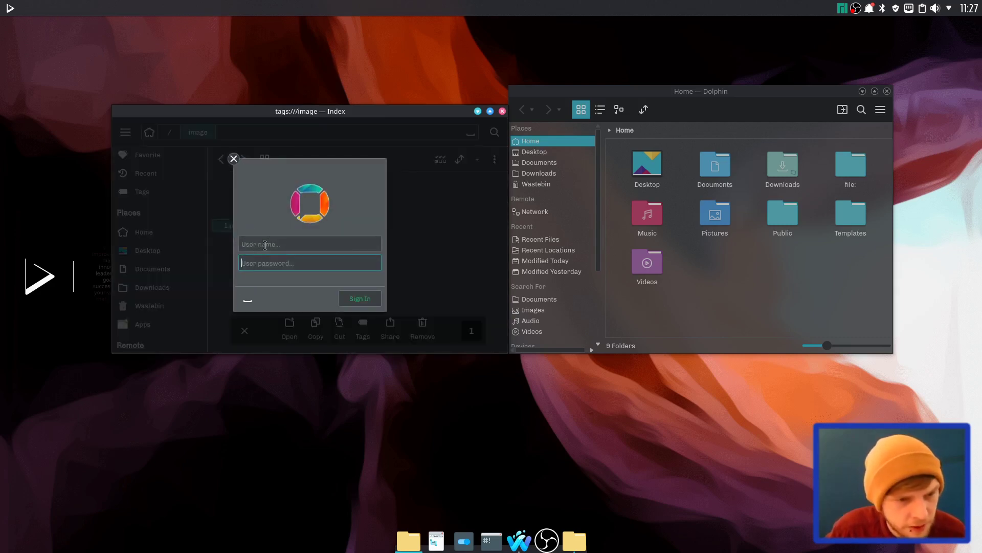
# - Reveal the server URL field and copy the cloud.opendesktop.cc host name
pyautogui.click(247, 300)
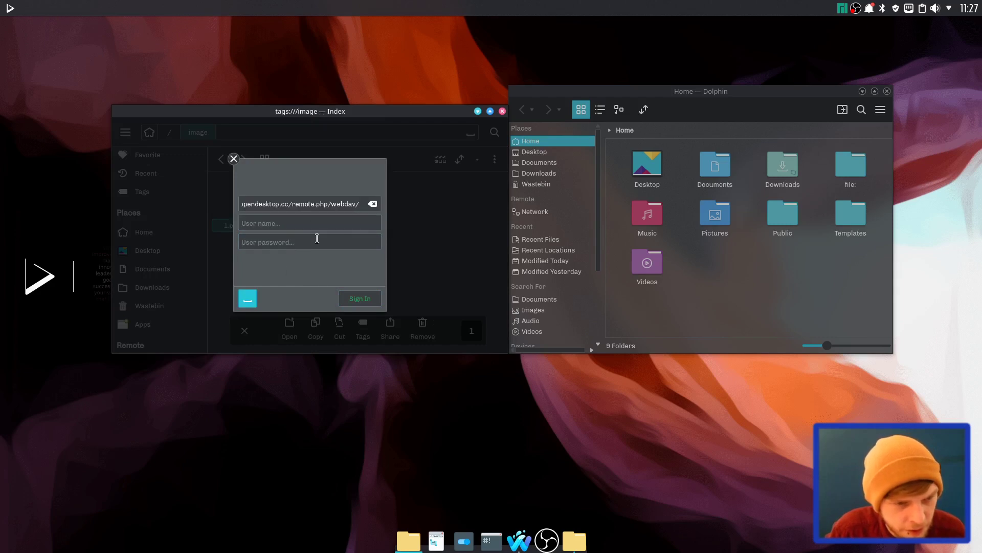
pyautogui.moveTo(308, 206); pyautogui.dragTo(200, 210)
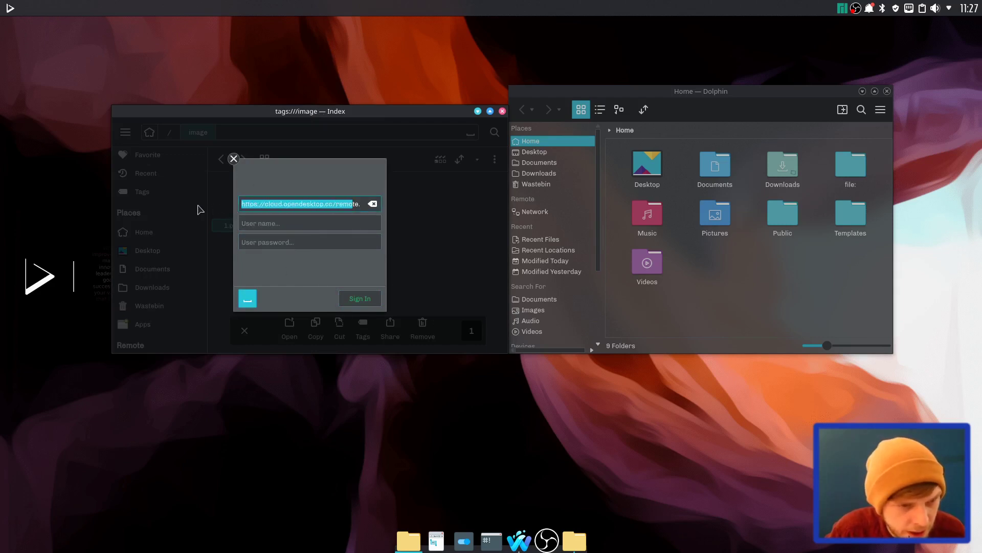
pyautogui.click(310, 205)
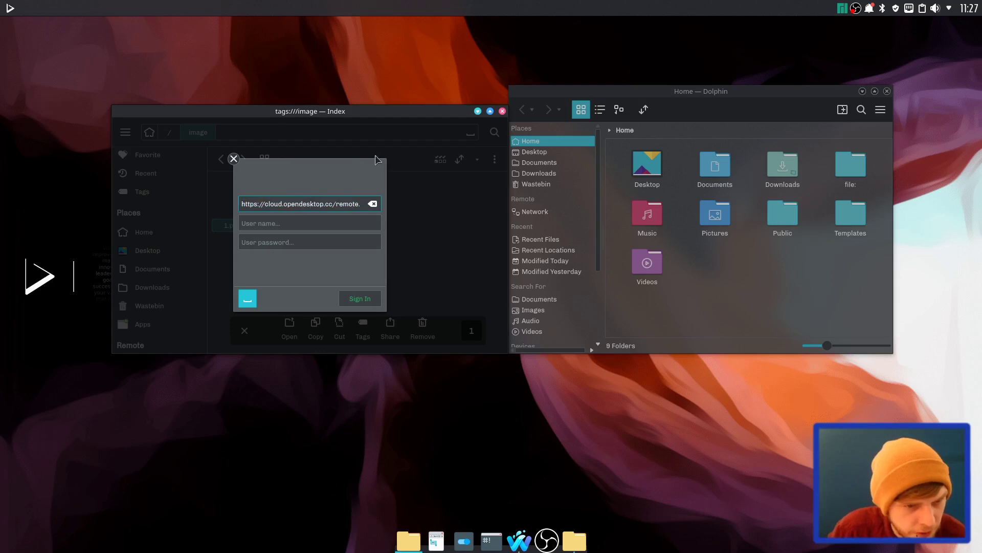
pyautogui.moveTo(332, 204); pyautogui.dragTo(252, 204)
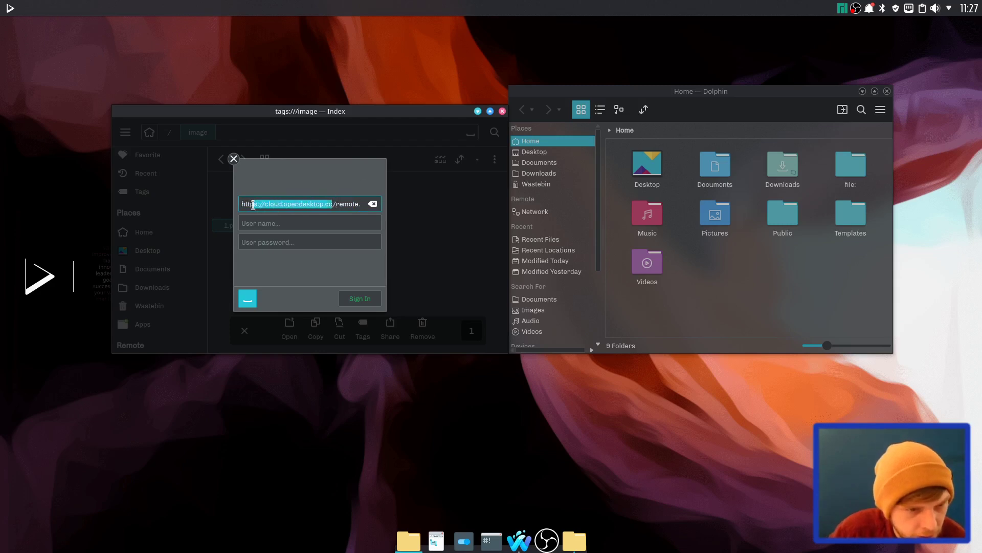
pyautogui.rightClick(266, 205)
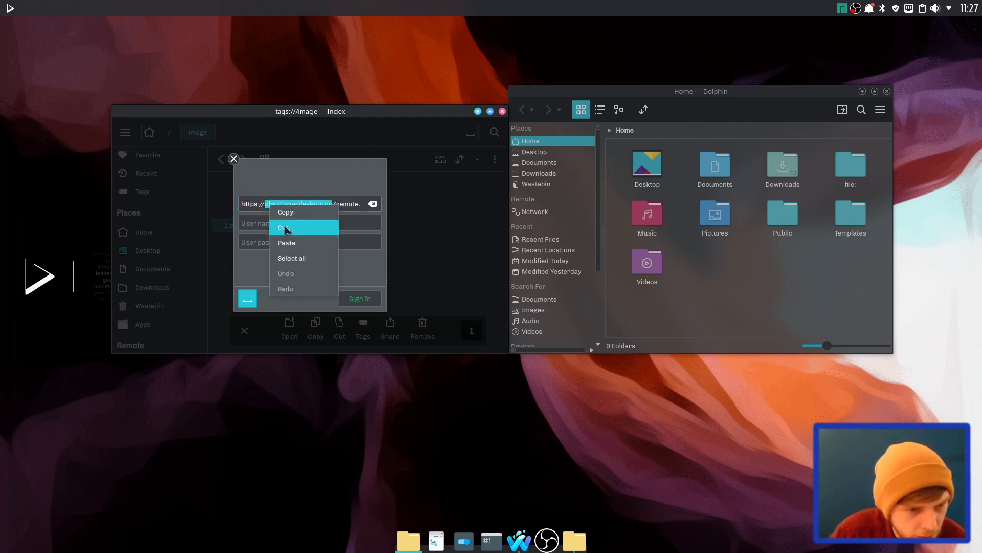
pyautogui.click(301, 207)
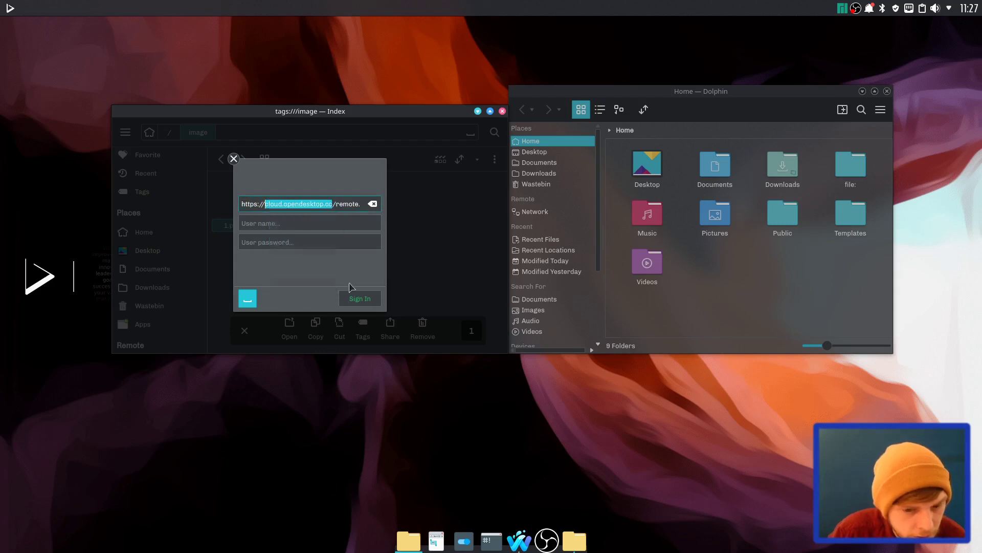
pyautogui.click(520, 539)
# - Load the pasted opendesktop host in Waterfox, then close that tab and minimize the browser
pyautogui.click(358, 55)
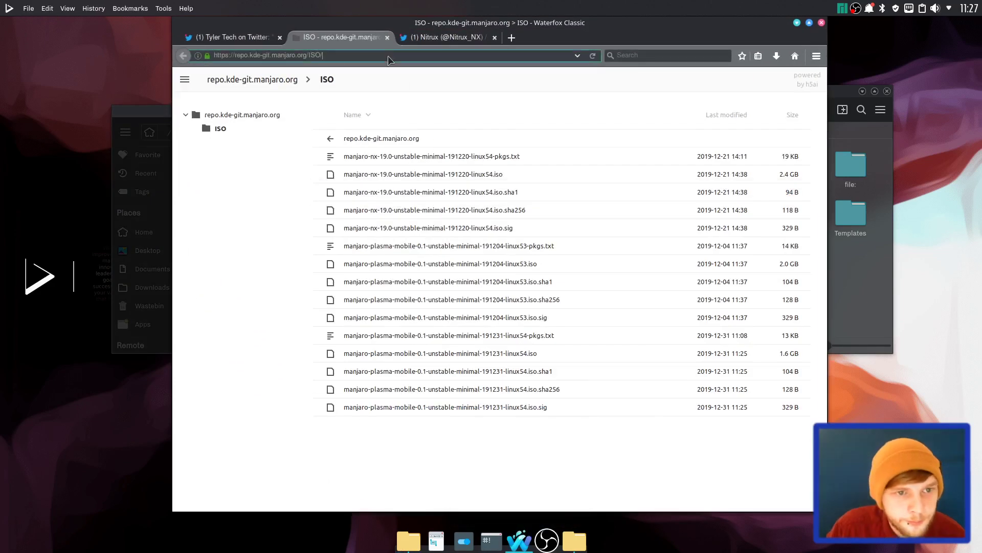
pyautogui.hotkey('ctrl', 'v')
pyautogui.press('Return')
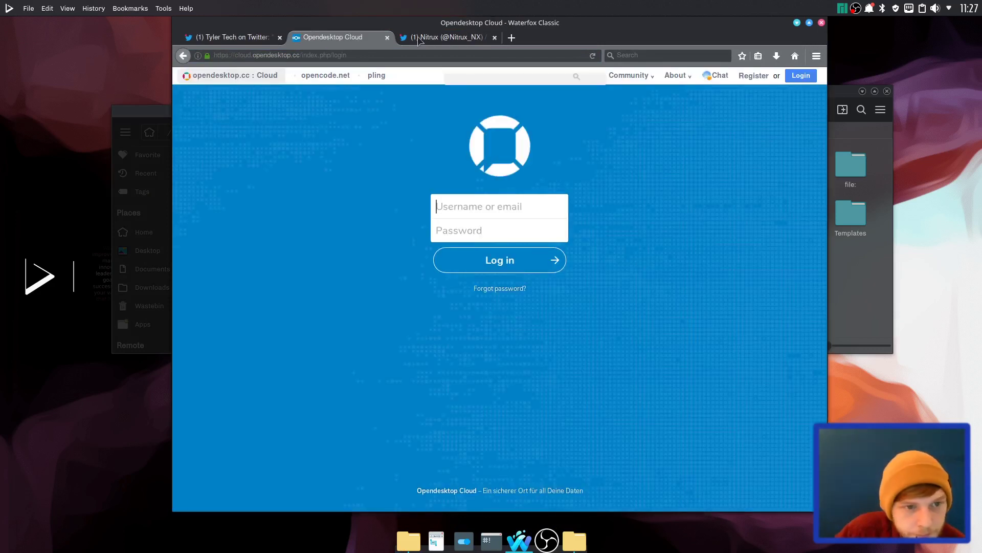
pyautogui.click(387, 37)
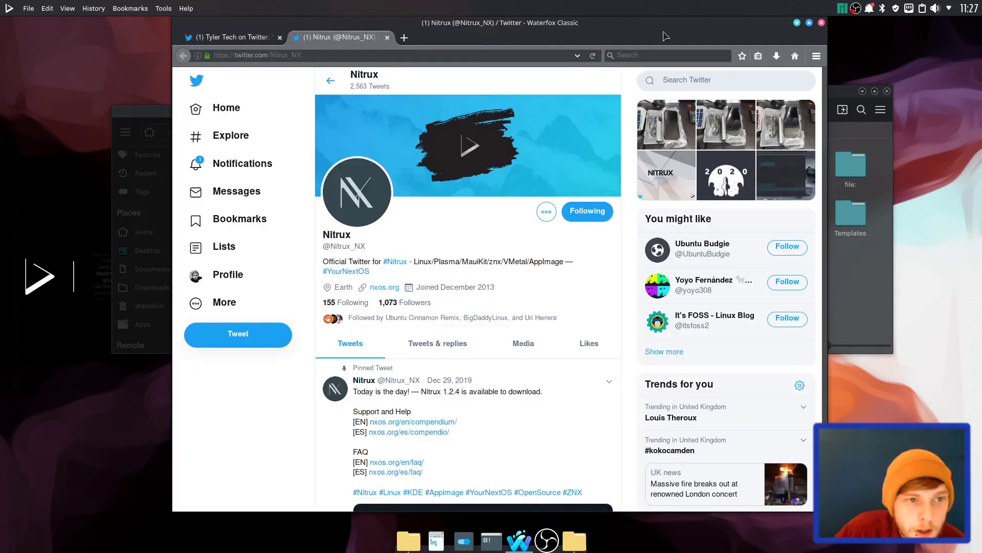
pyautogui.click(796, 23)
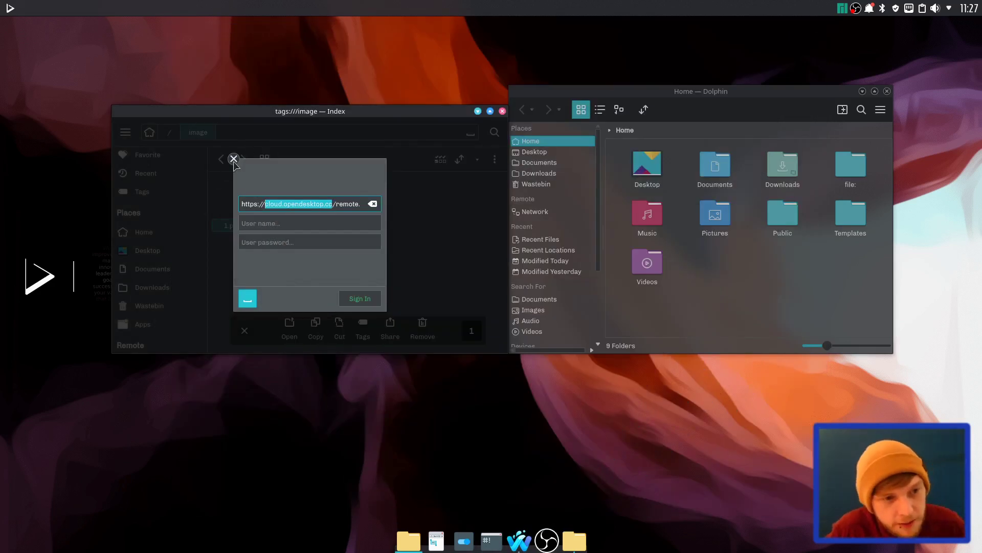
# - Cancel the account form, close Index, and start then cancel a restart from the launcher
pyautogui.click(234, 160)
pyautogui.click(503, 111)
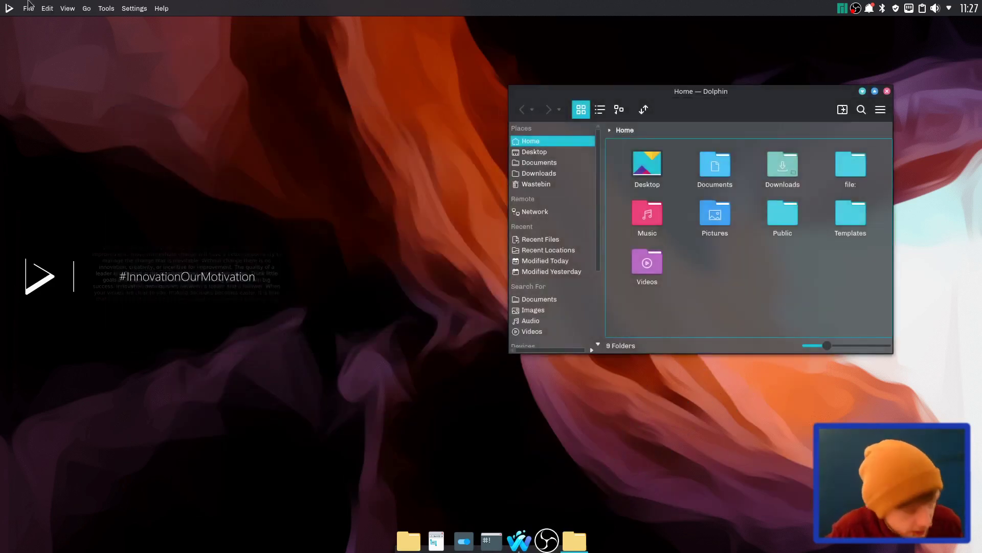
pyautogui.click(10, 9)
pyautogui.click(189, 334)
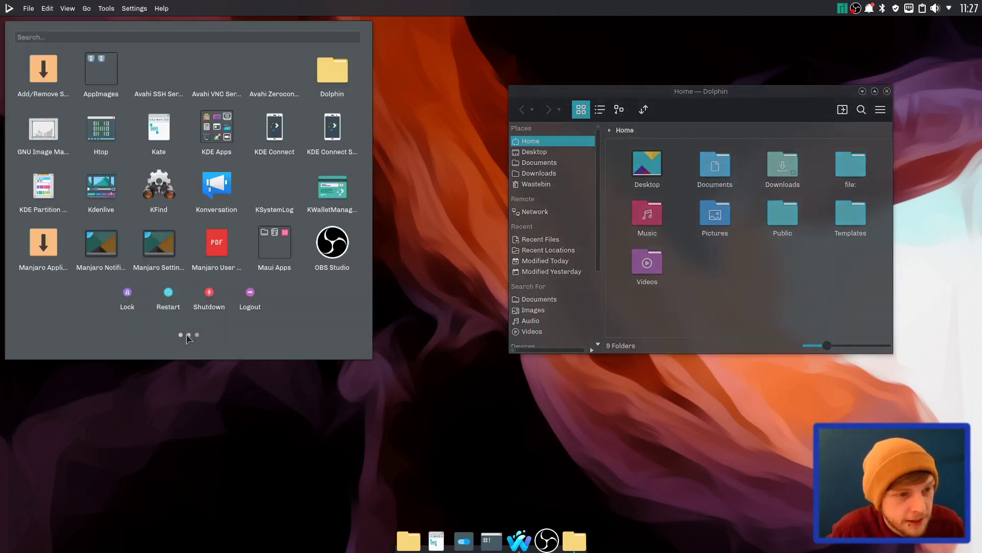
pyautogui.click(169, 289)
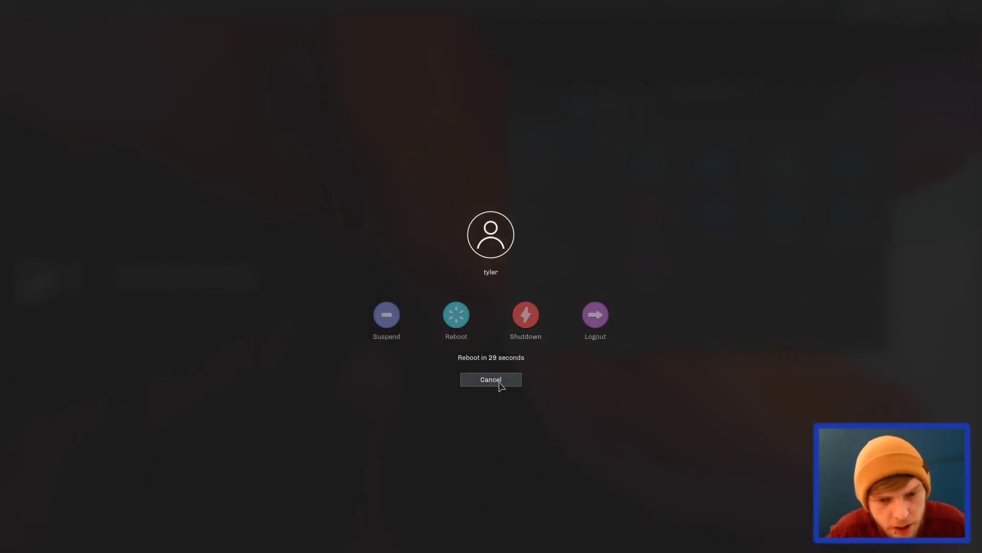
pyautogui.click(499, 381)
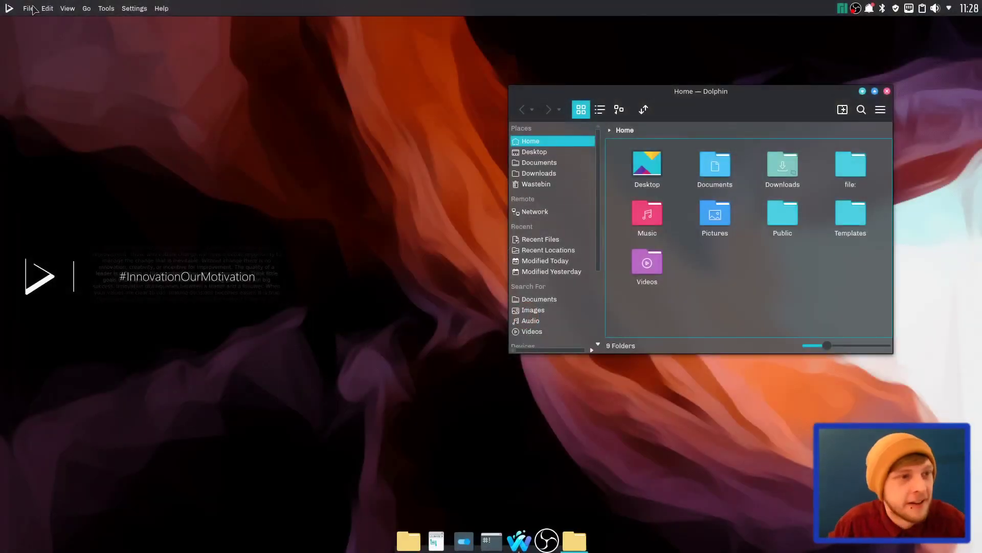
# - Search 'not' in the launcher and start the Nota text editor
pyautogui.click(9, 8)
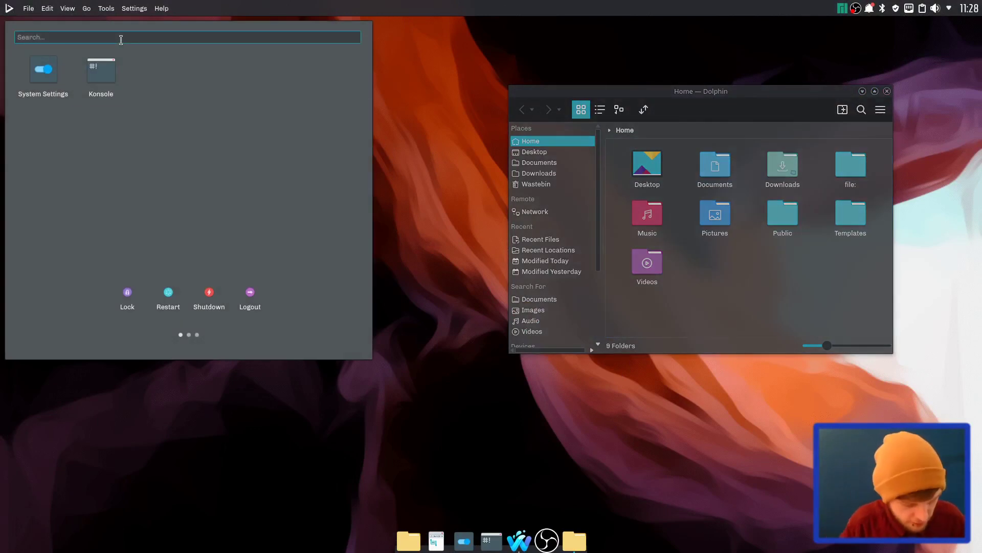
pyautogui.write('not')
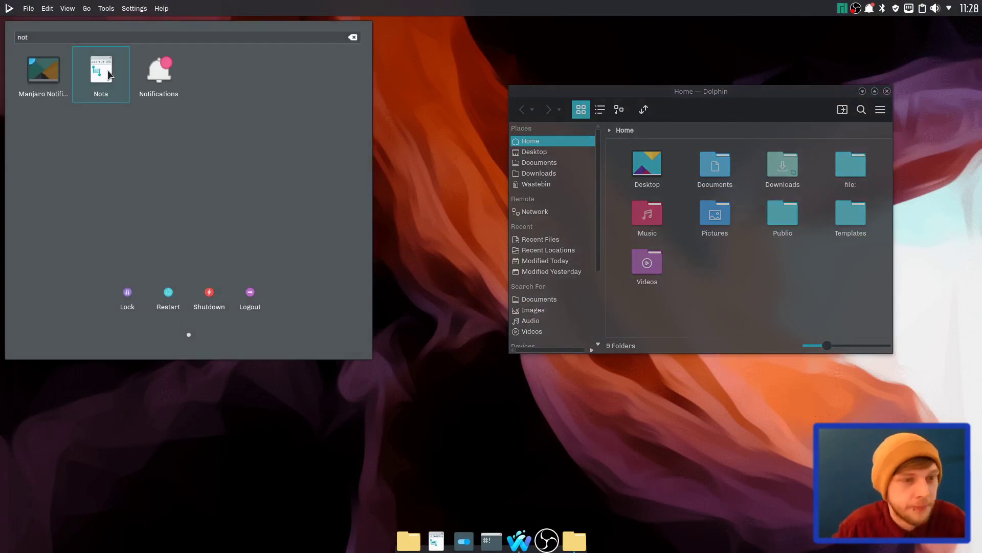
pyautogui.click(108, 74)
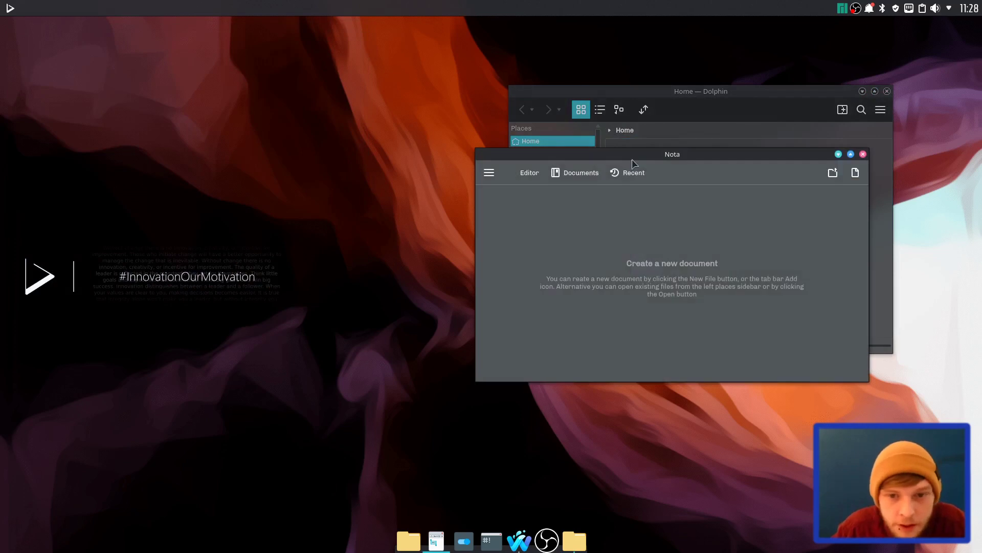
# - Type 'dfgdfgdfgdfg' in a new Nota document and name it 'hfghfgh' in Documents
pyautogui.moveTo(632, 164); pyautogui.dragTo(252, 114)
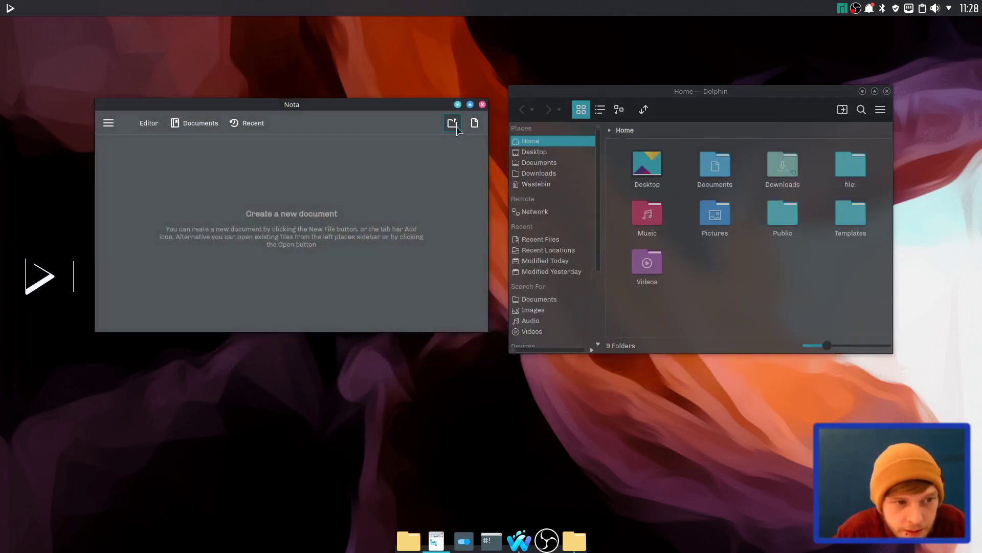
pyautogui.click(470, 129)
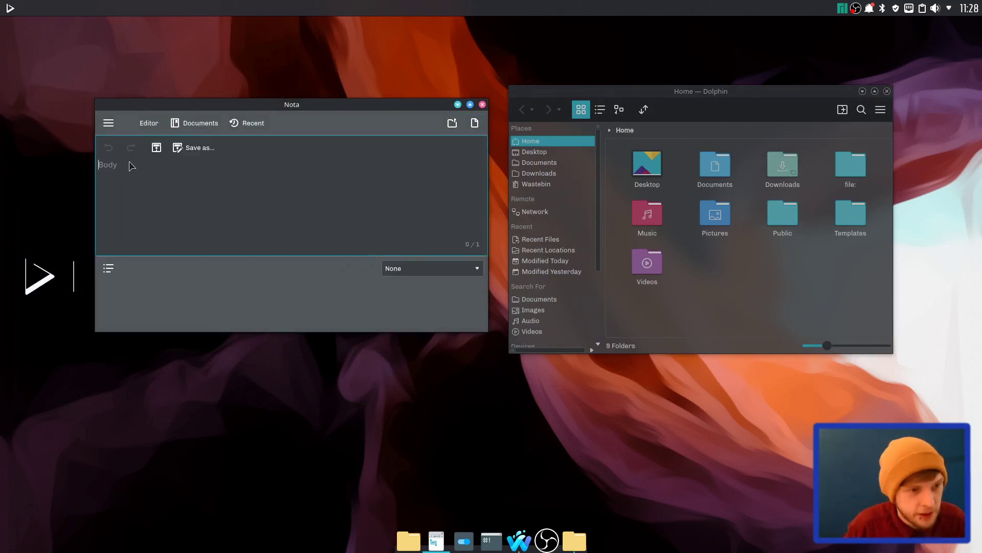
pyautogui.write('dfgdfgdfgdfg')
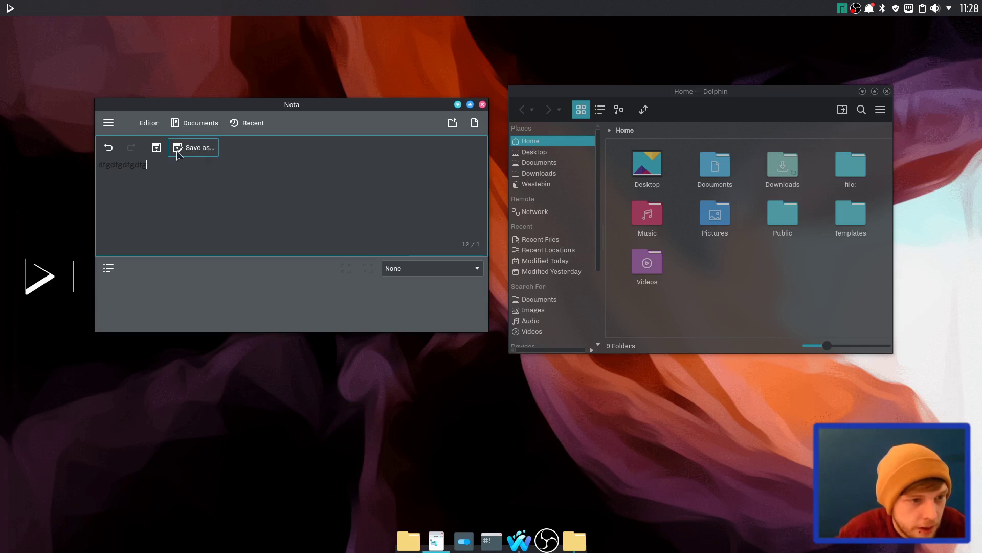
pyautogui.click(178, 153)
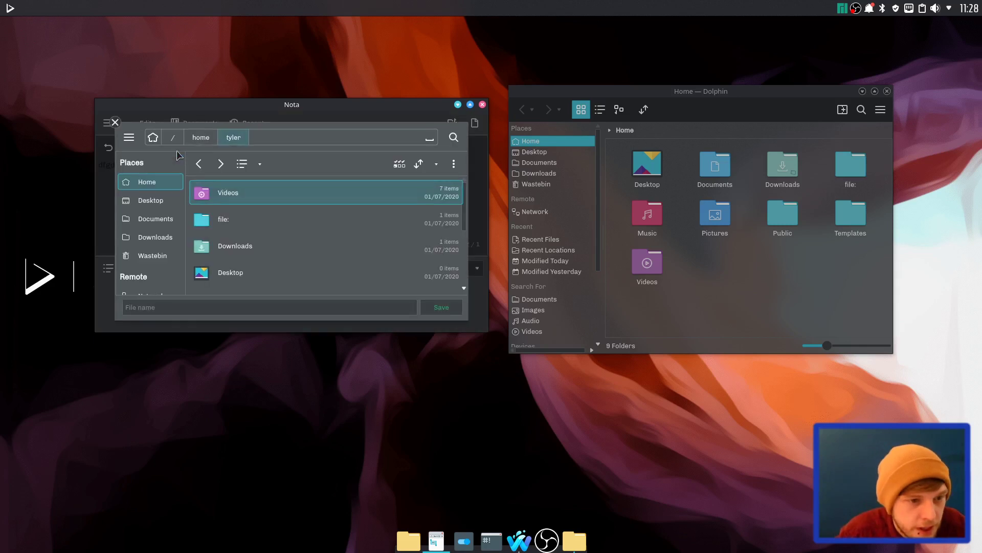
pyautogui.click(165, 220)
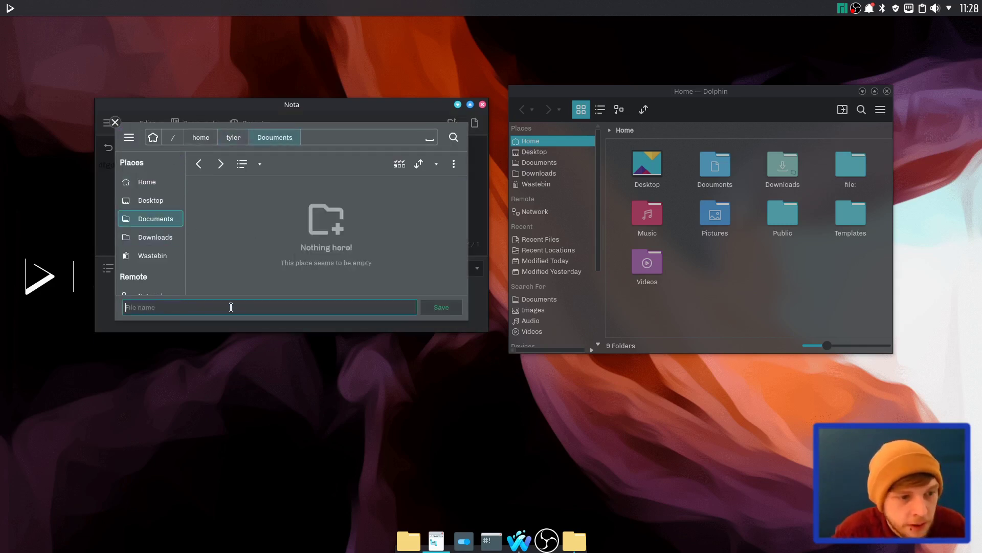
pyautogui.write('hfghfgh')
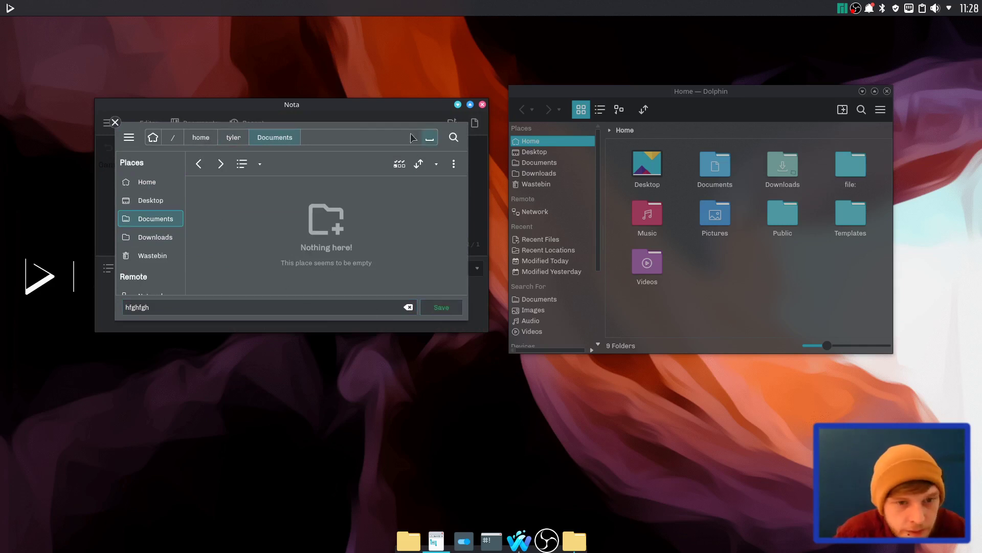
# - Confirm the save, then turn on Nota's terminal pane and places sidebar
pyautogui.click(115, 122)
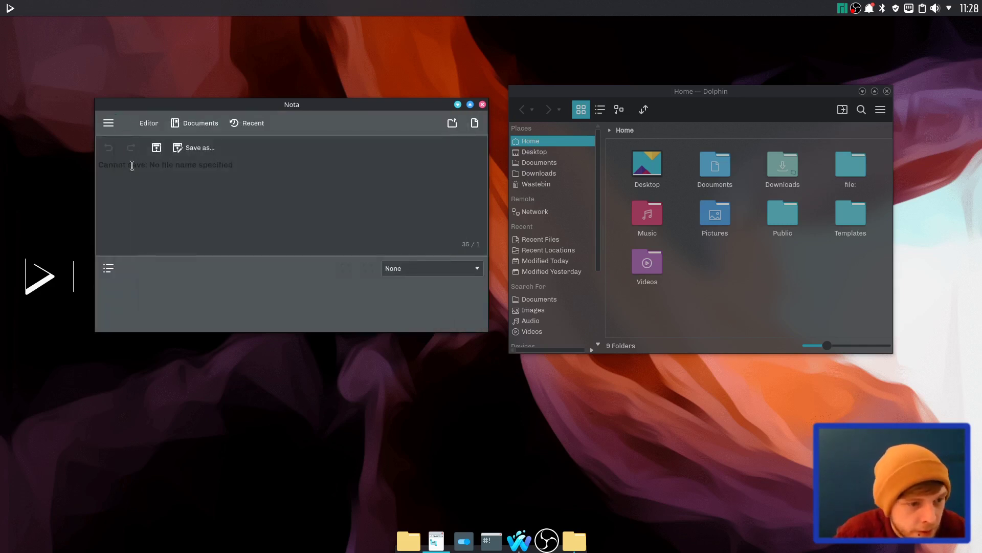
pyautogui.click(108, 123)
pyautogui.click(164, 249)
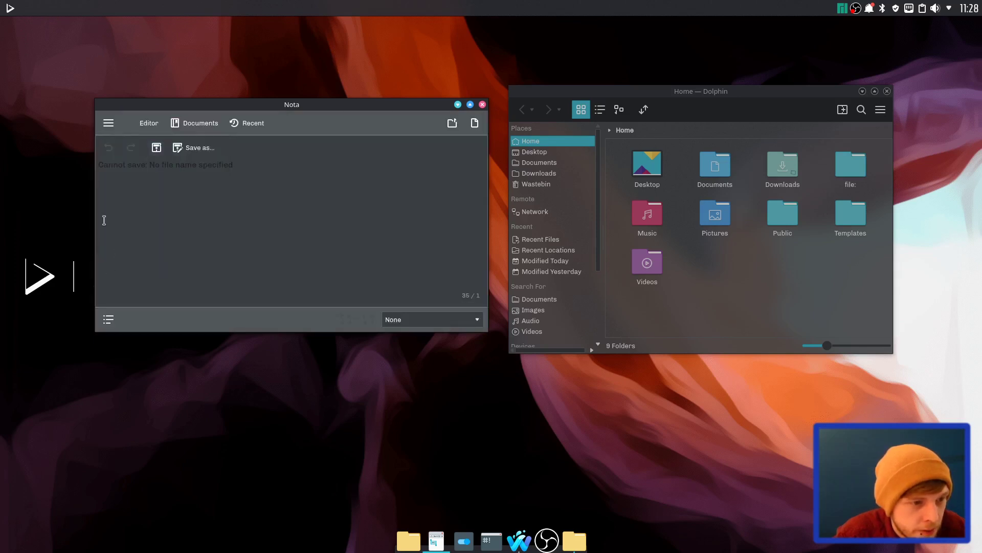
pyautogui.click(109, 266)
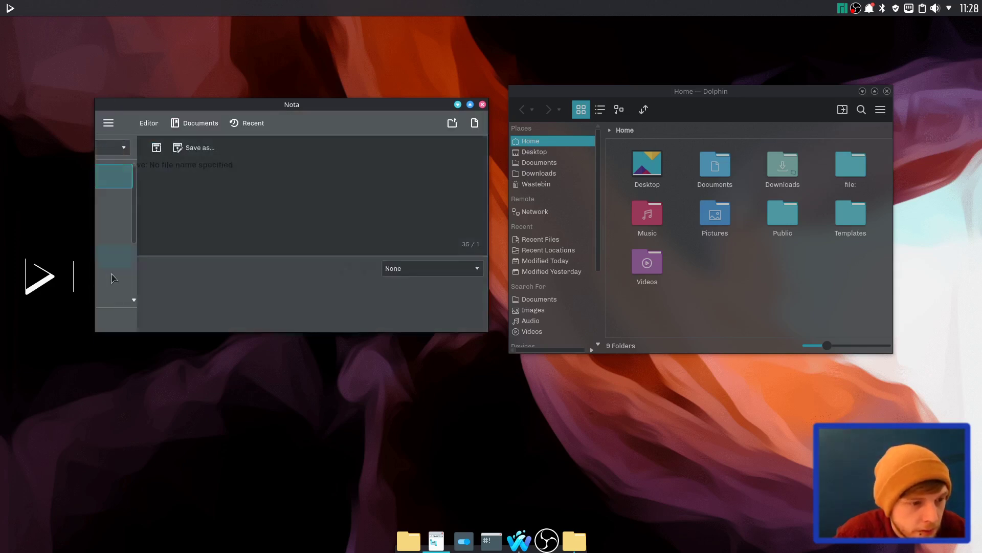
# - Maximize Nota, switch between Documents and Editor views, and retry saving the note
pyautogui.click(470, 105)
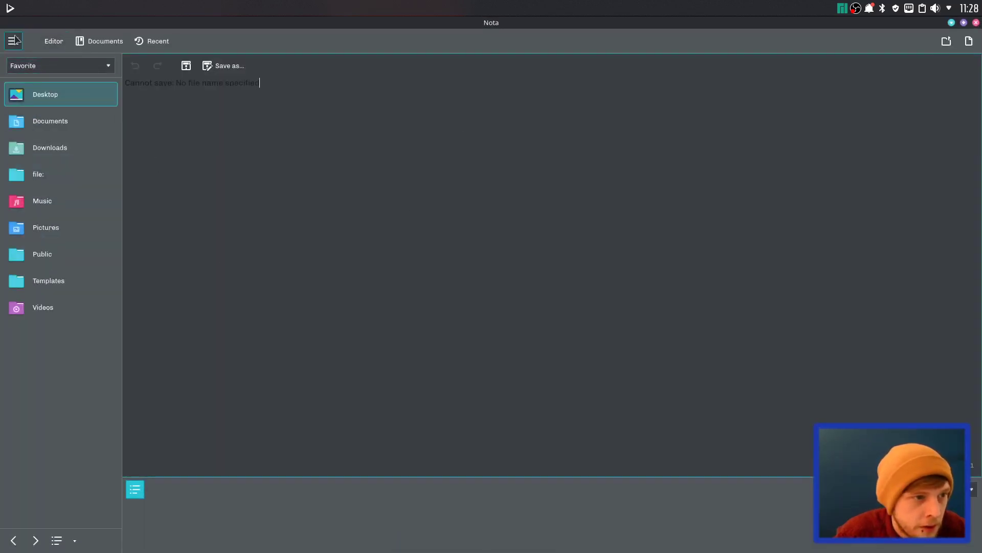
pyautogui.click(15, 38)
pyautogui.click(100, 41)
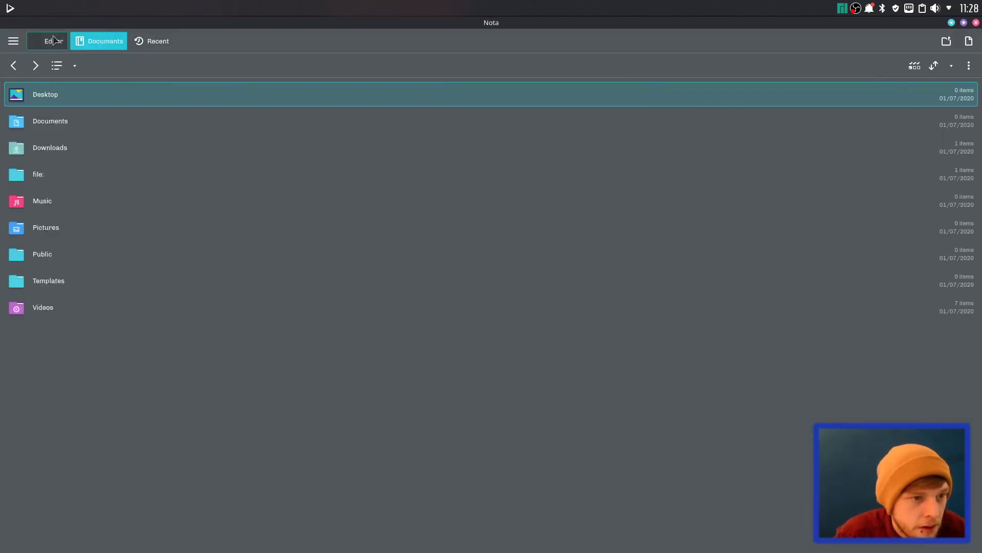
pyautogui.click(53, 40)
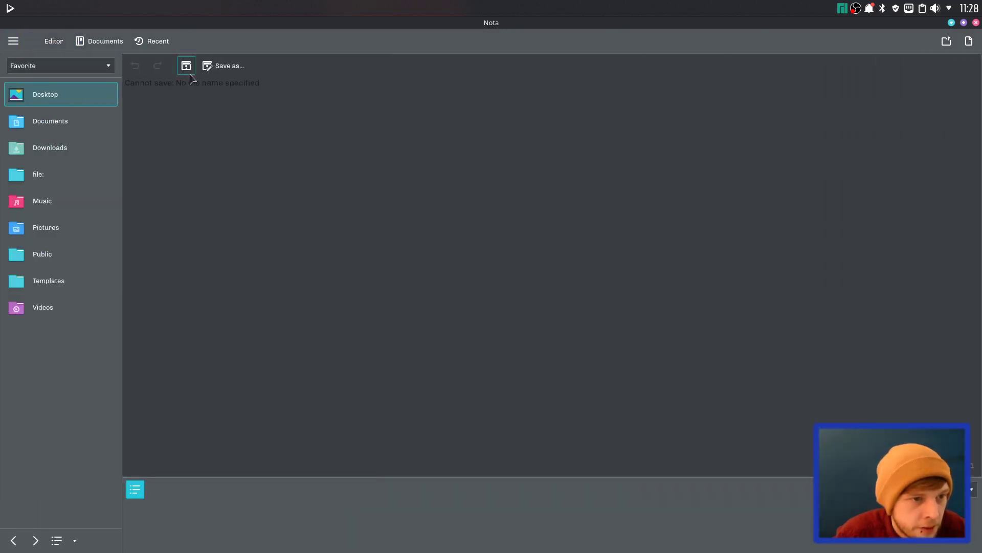
pyautogui.click(224, 65)
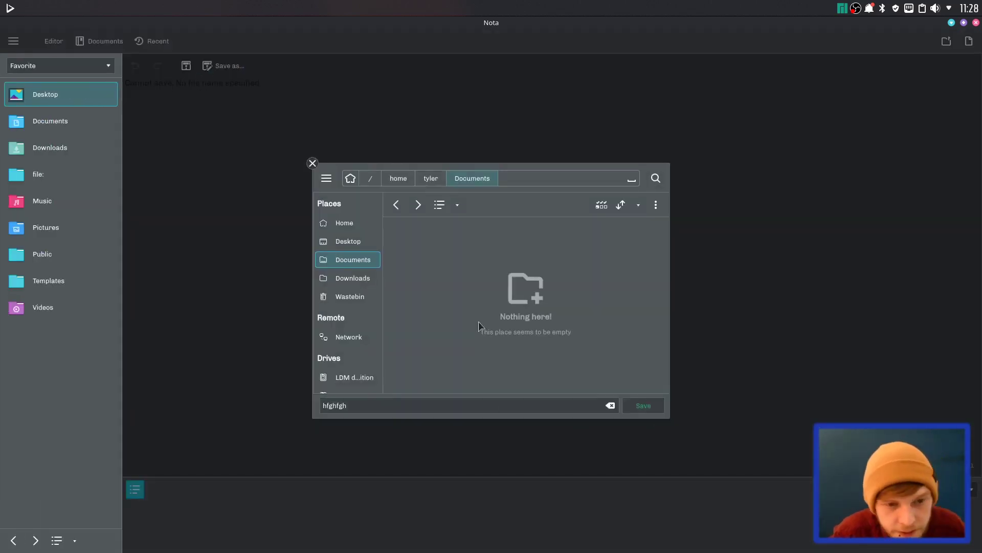
pyautogui.click(641, 406)
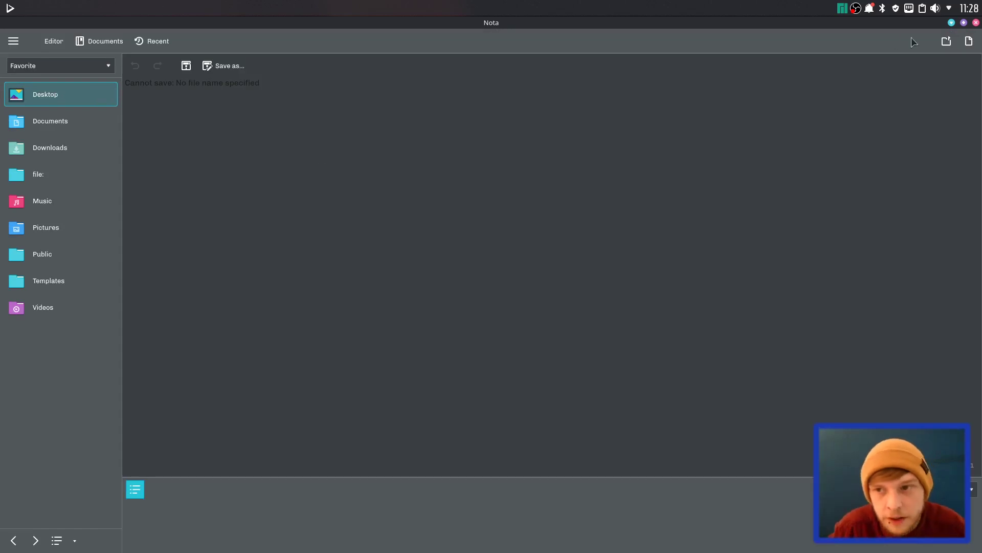
# - Close Nota, move Dolphin aside, and run htop in a new Konsole window
pyautogui.click(976, 22)
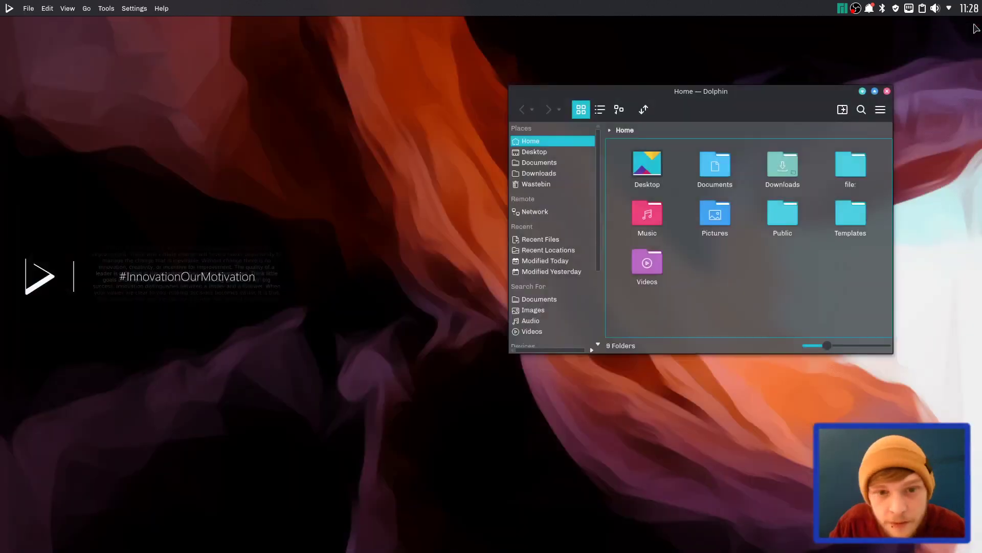
pyautogui.moveTo(739, 87); pyautogui.dragTo(682, 103)
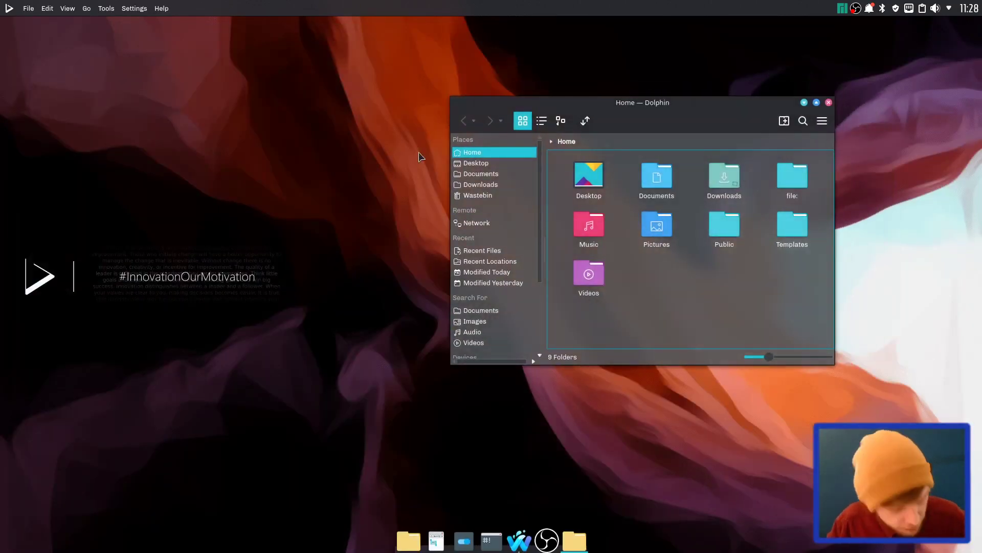
pyautogui.hotkey('ctrl', 'alt', 't')
pyautogui.write('htop')
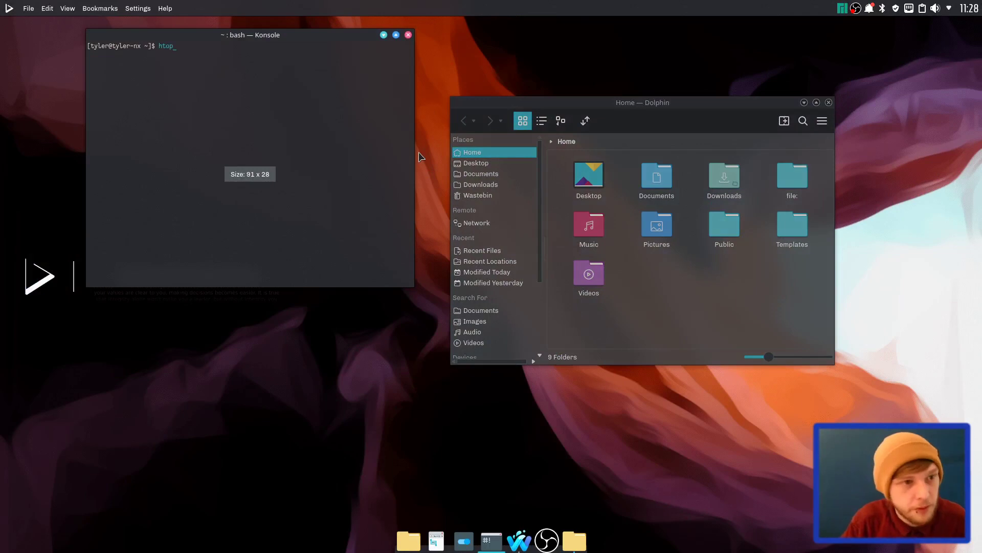
pyautogui.press('Return')
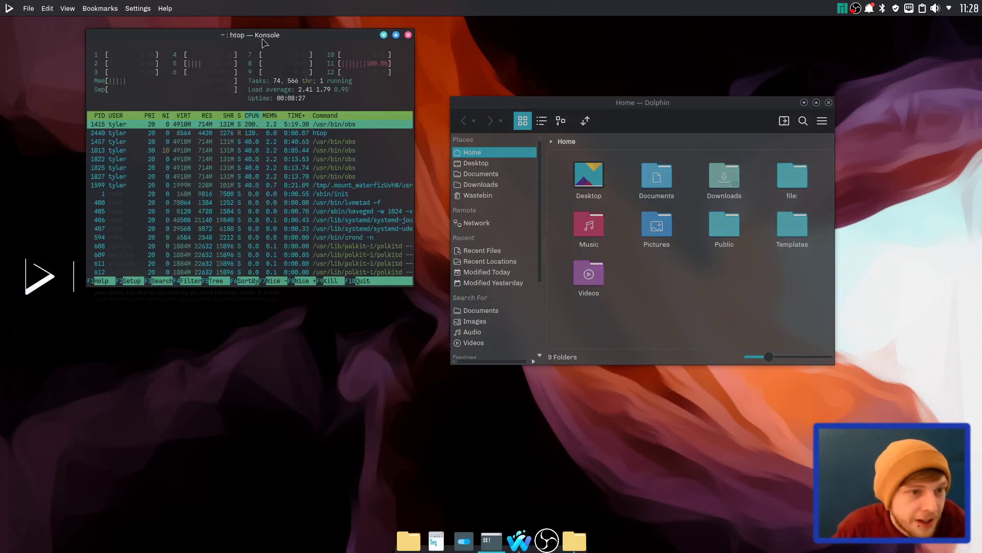
# - Search 'office' in the application launcher, then clear the search text
pyautogui.click(9, 9)
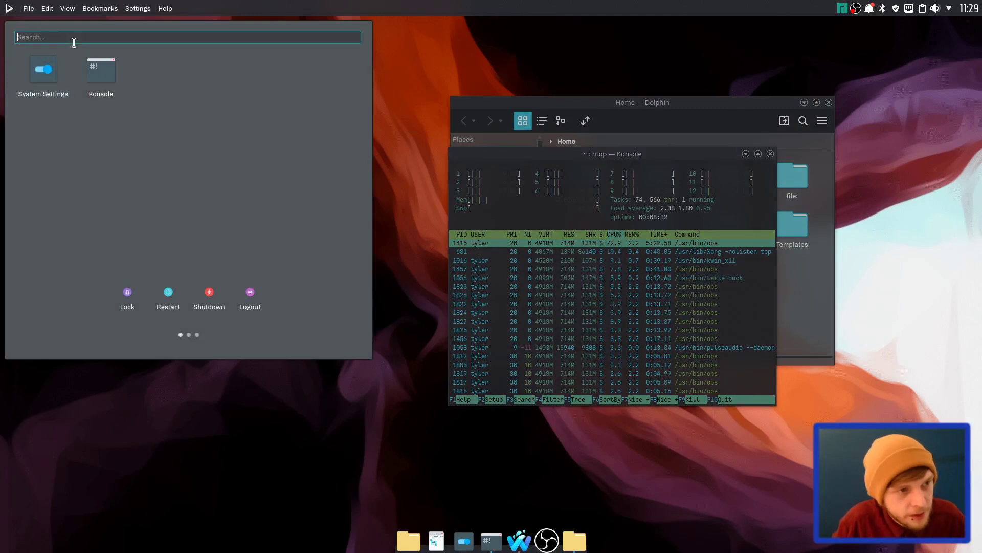
pyautogui.write('office')
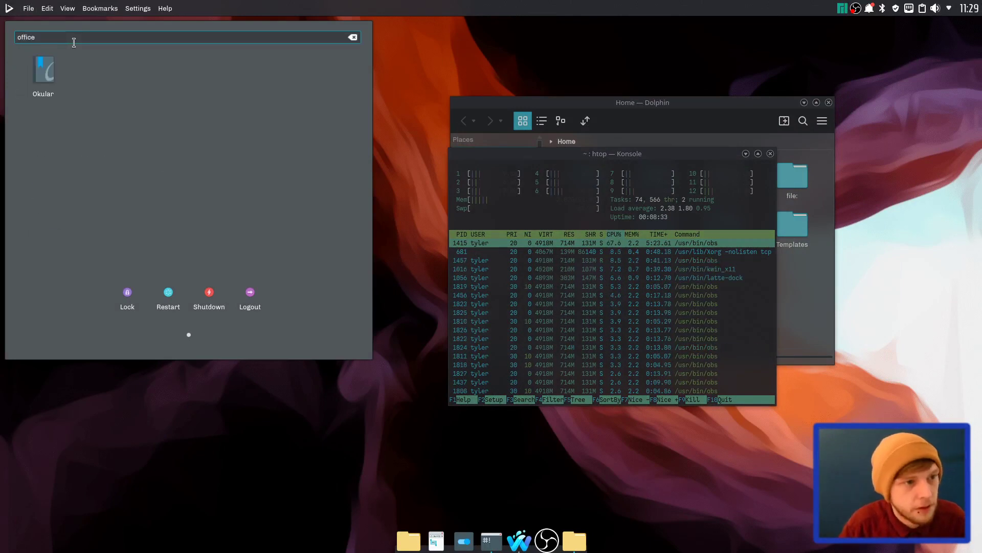
pyautogui.press('BackSpace')
pyautogui.press('BackSpace')
pyautogui.press('BackSpace')
pyautogui.press('BackSpace')
pyautogui.press('BackSpace')
pyautogui.press('BackSpace')
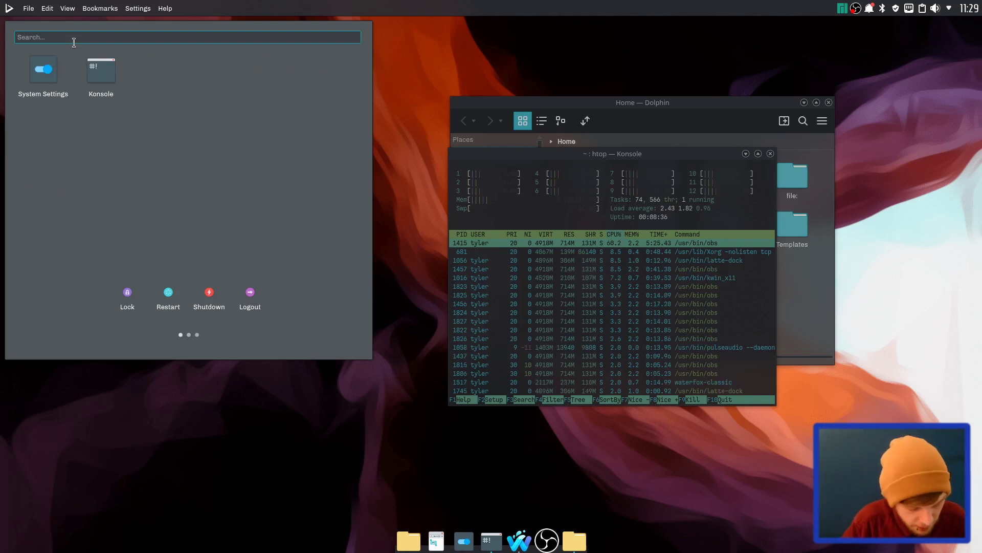
# - Launch vvave from the 'vv' search and look through its music sources list
pyautogui.write('vv')
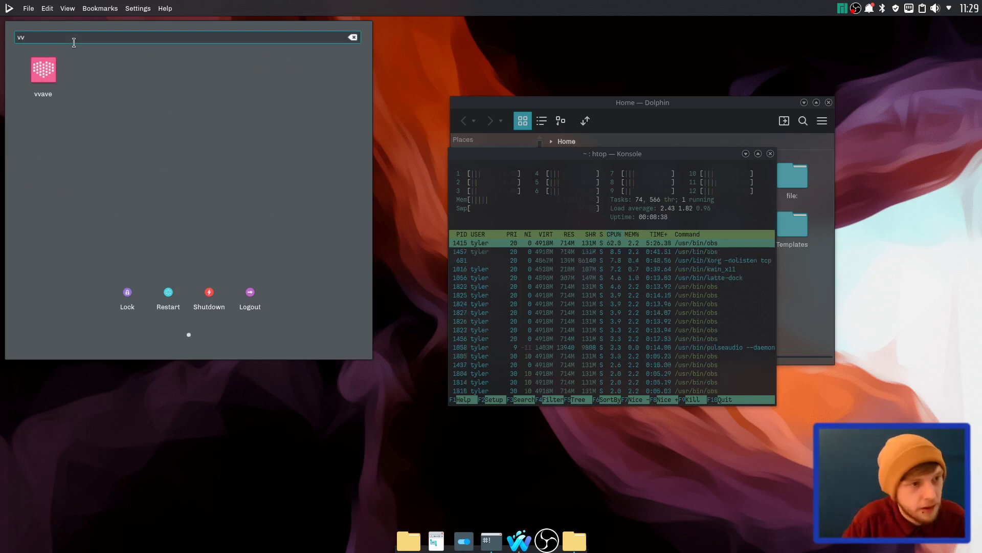
pyautogui.click(63, 80)
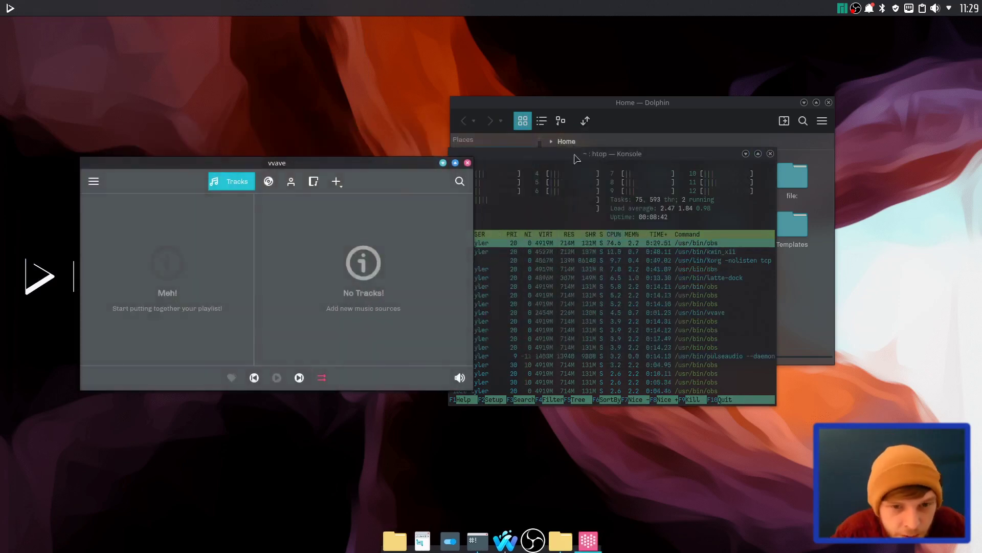
pyautogui.moveTo(574, 158); pyautogui.dragTo(692, 189)
pyautogui.click(94, 181)
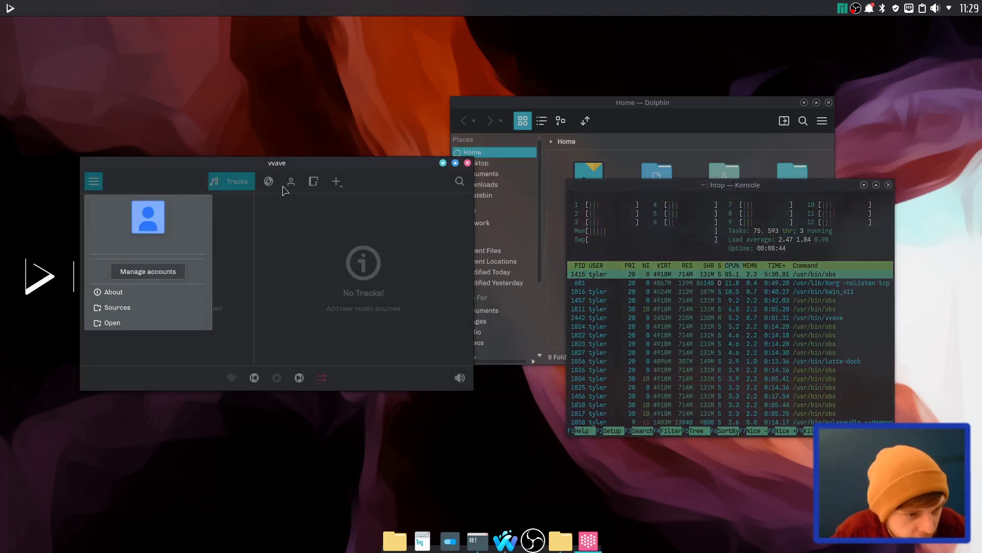
pyautogui.click(138, 306)
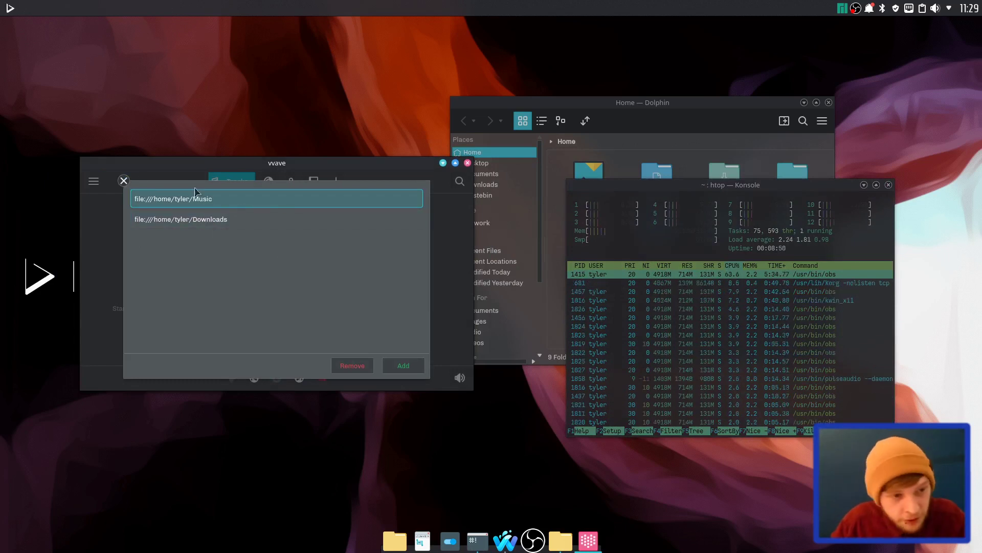
pyautogui.click(123, 180)
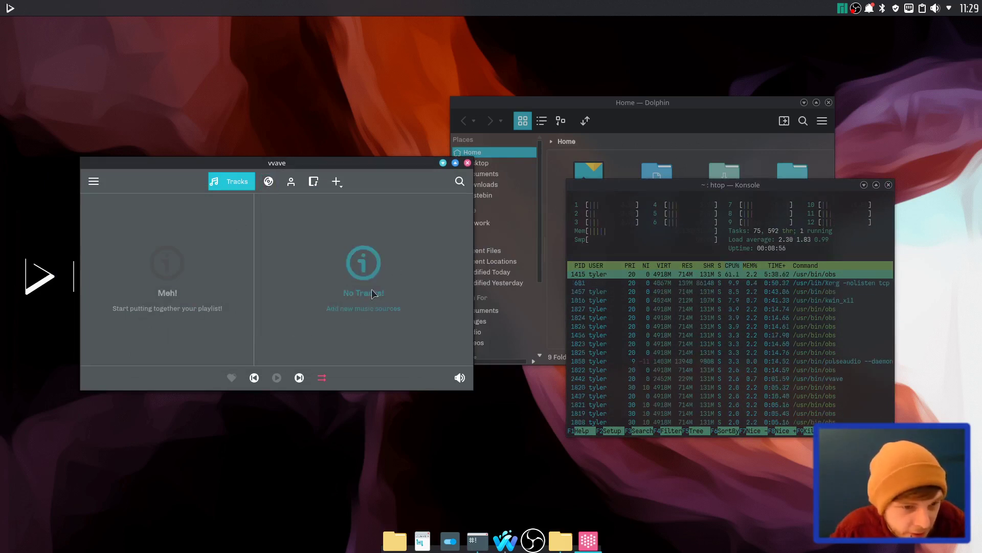
# - Browse vvave's Albums, Artists and Playlists views and open the library search
pyautogui.click(267, 184)
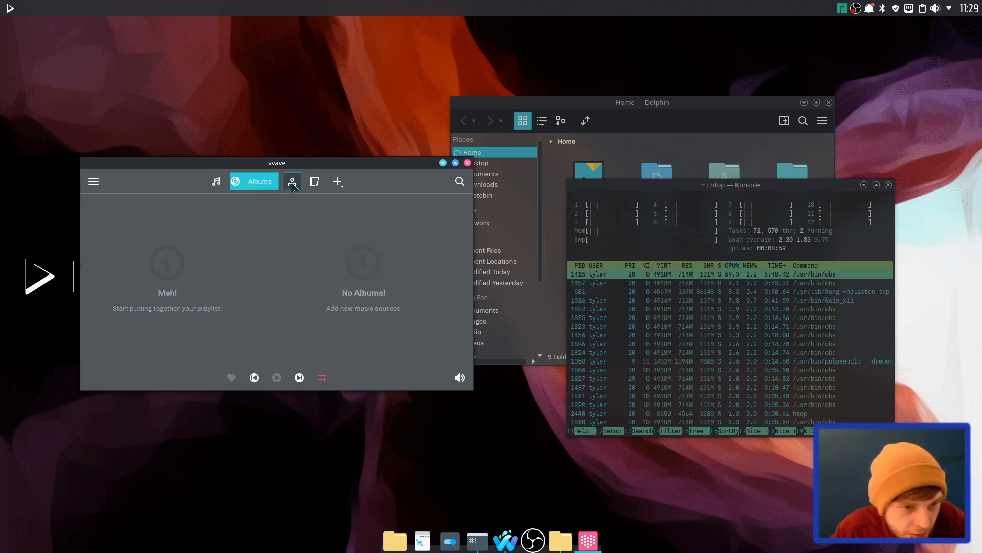
pyautogui.click(288, 186)
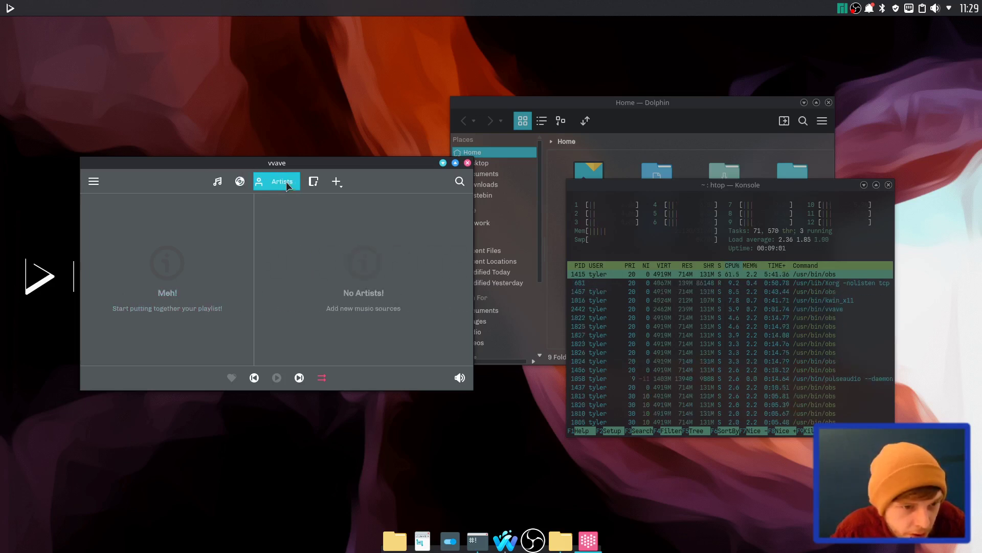
pyautogui.click(313, 182)
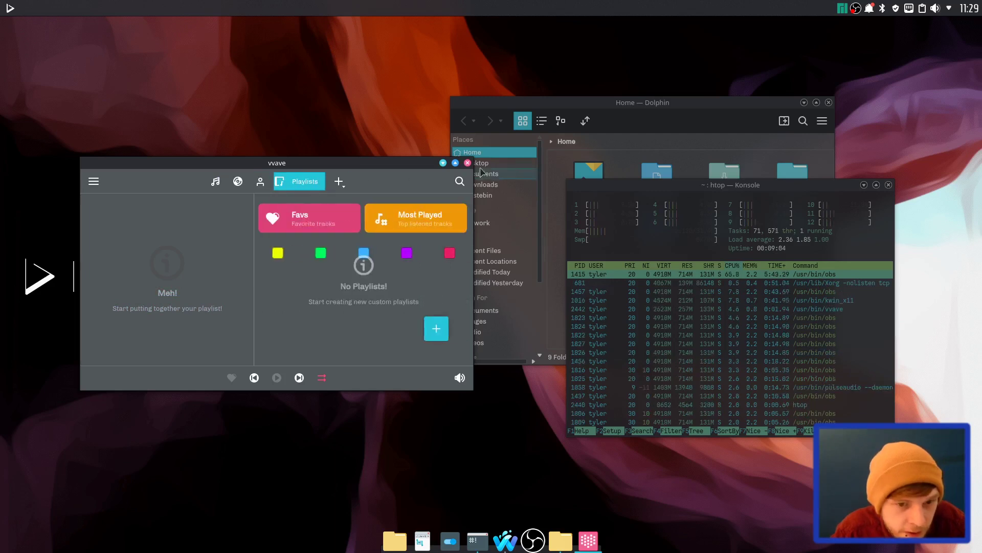
pyautogui.click(93, 181)
pyautogui.press('Escape')
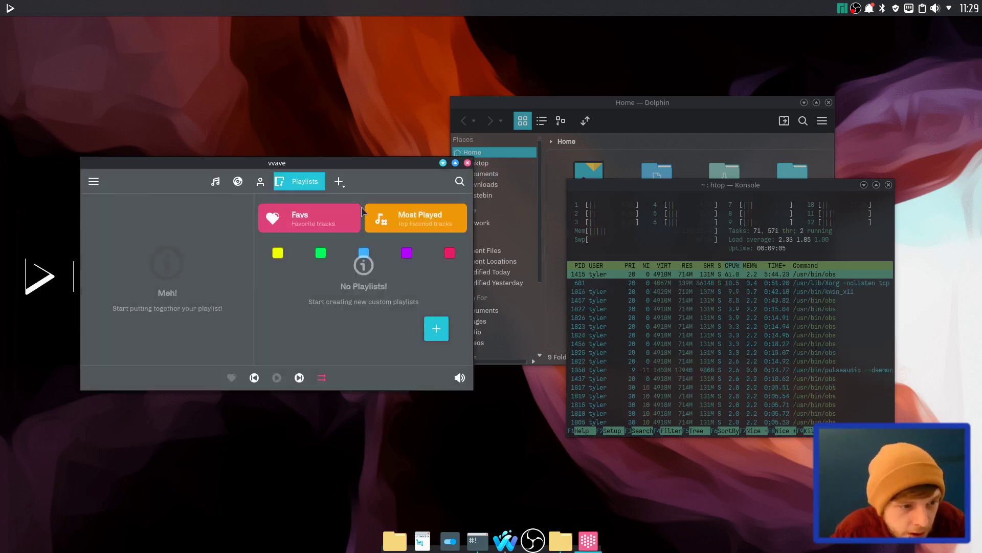
pyautogui.click(460, 181)
pyautogui.click(300, 348)
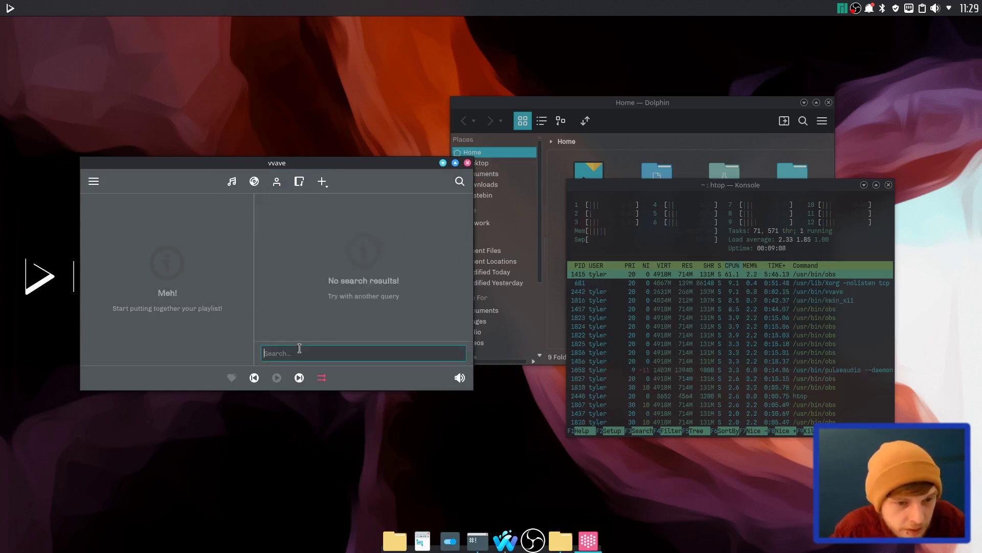
# - Close vvave, rearrange Dolphin and Konsole, and open Configure Desktop
pyautogui.click(467, 163)
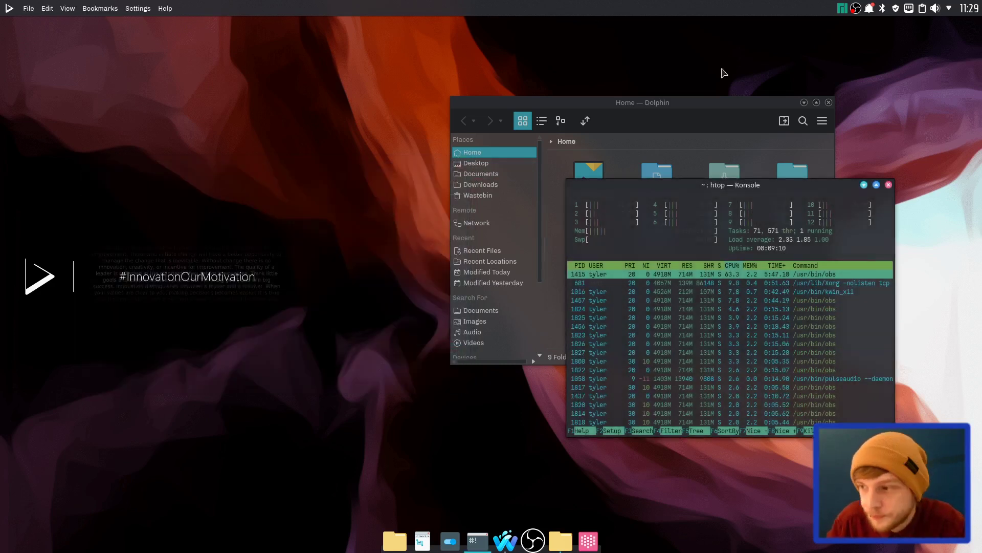
pyautogui.moveTo(587, 112); pyautogui.dragTo(214, 119)
pyautogui.moveTo(665, 212); pyautogui.dragTo(570, 106)
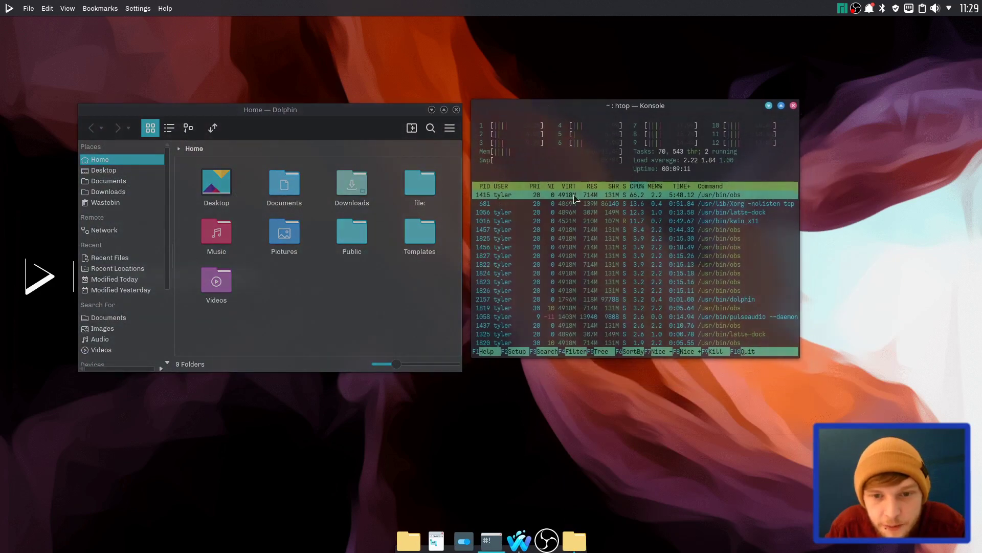
pyautogui.rightClick(530, 415)
pyautogui.click(573, 406)
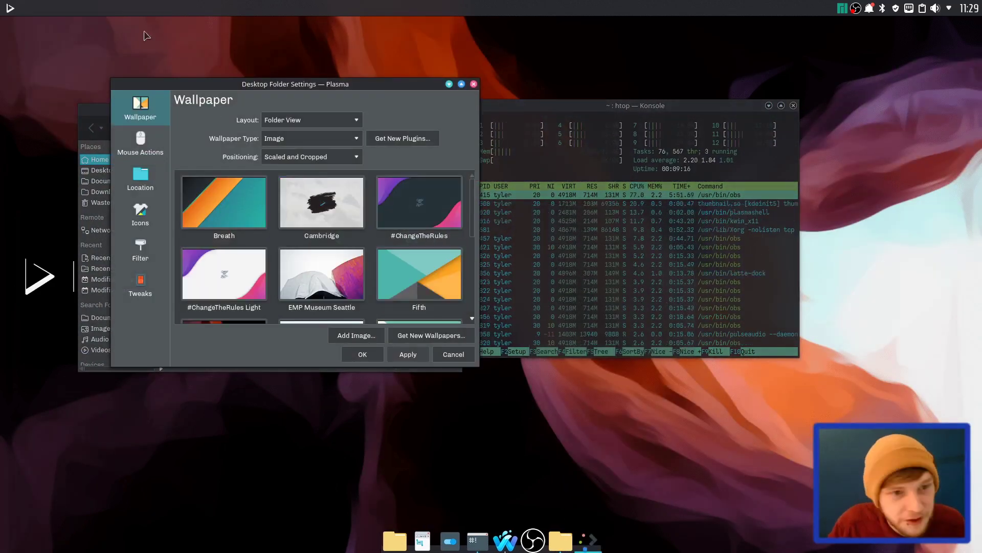
# - Select the Landscape wallpaper and apply it, closing Desktop Folder Settings
pyautogui.moveTo(311, 88); pyautogui.dragTo(550, 212)
pyautogui.moveTo(274, 105); pyautogui.dragTo(186, 95)
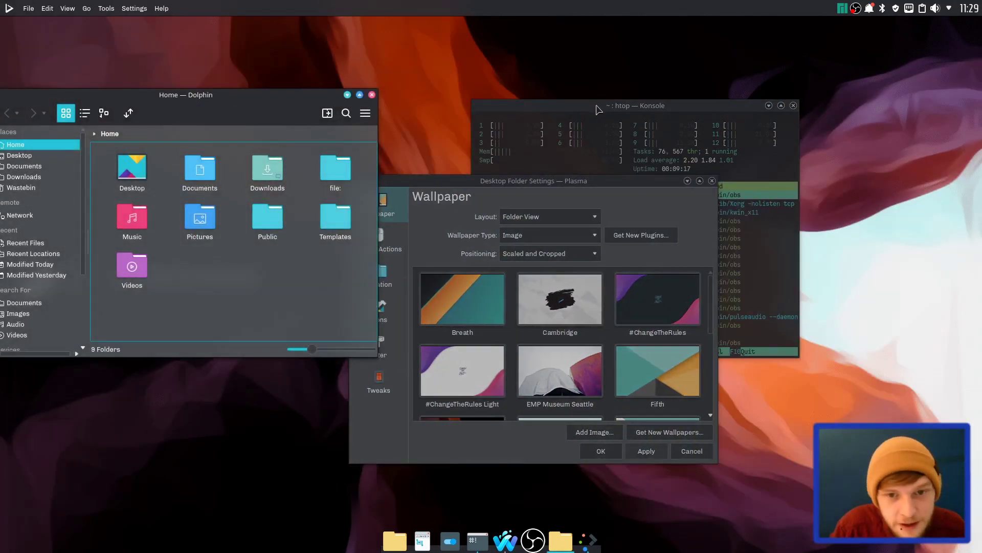
pyautogui.moveTo(597, 105); pyautogui.dragTo(608, 62)
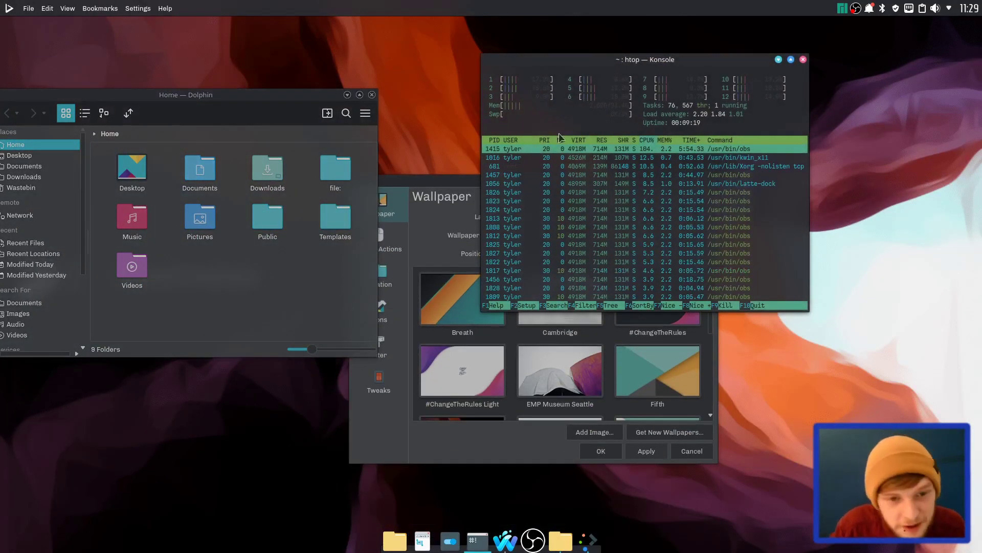
pyautogui.moveTo(450, 183); pyautogui.dragTo(441, 67)
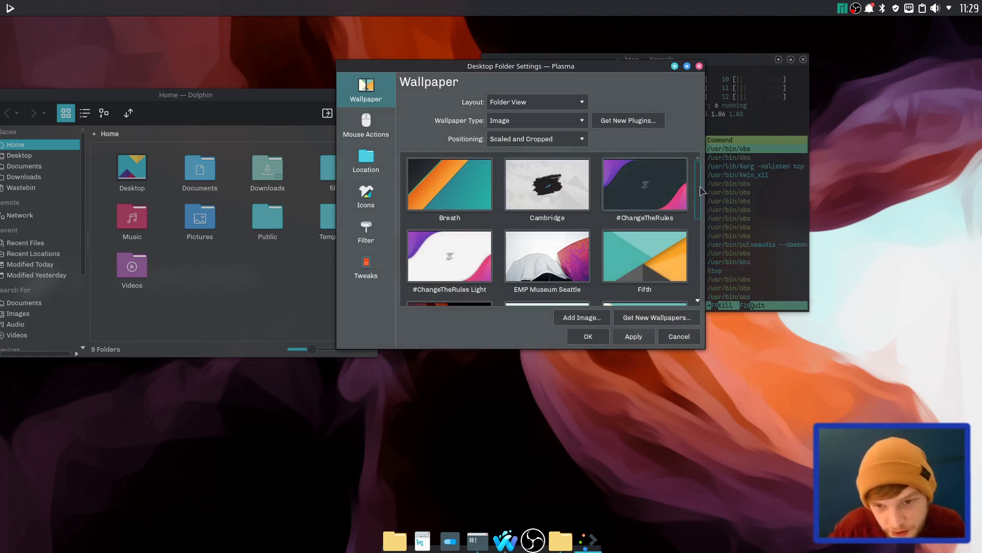
pyautogui.moveTo(701, 190); pyautogui.dragTo(704, 221)
pyautogui.click(547, 239)
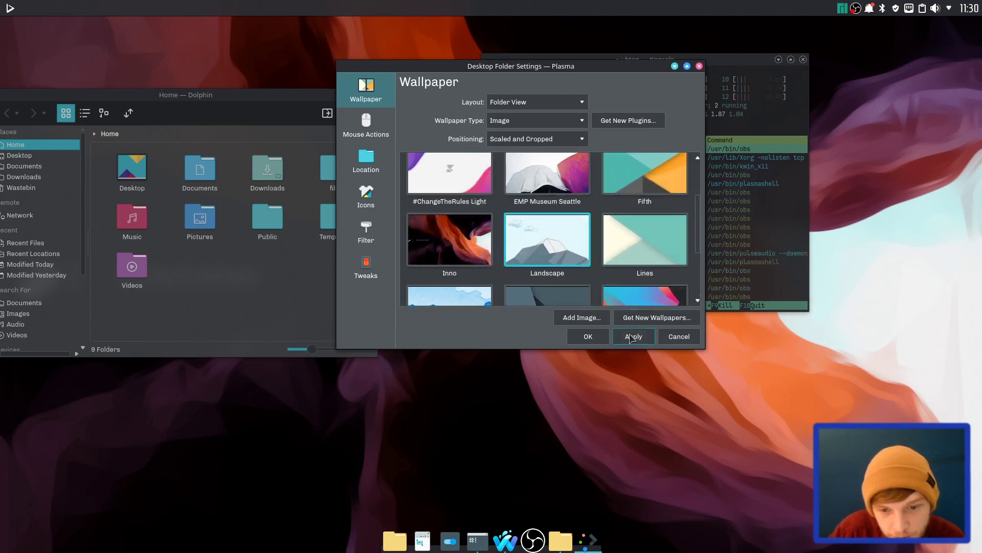
pyautogui.click(588, 336)
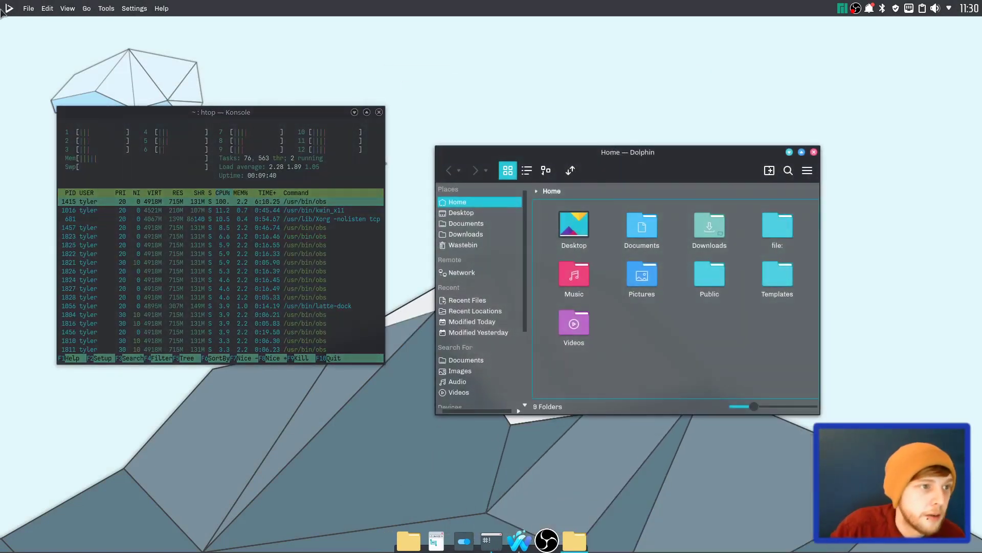
# - Launch System Settings from the application launcher and reposition its window
pyautogui.click(8, 9)
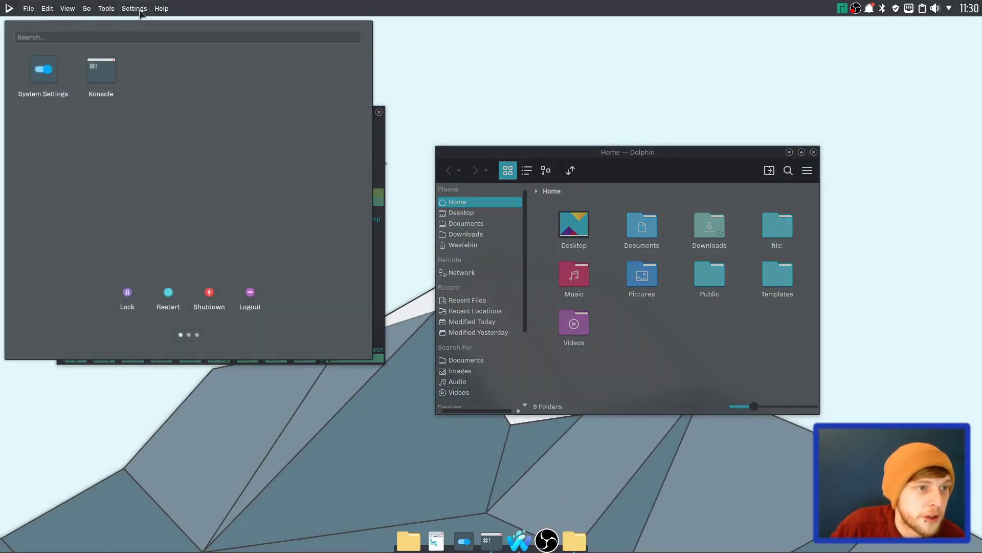
pyautogui.click(43, 69)
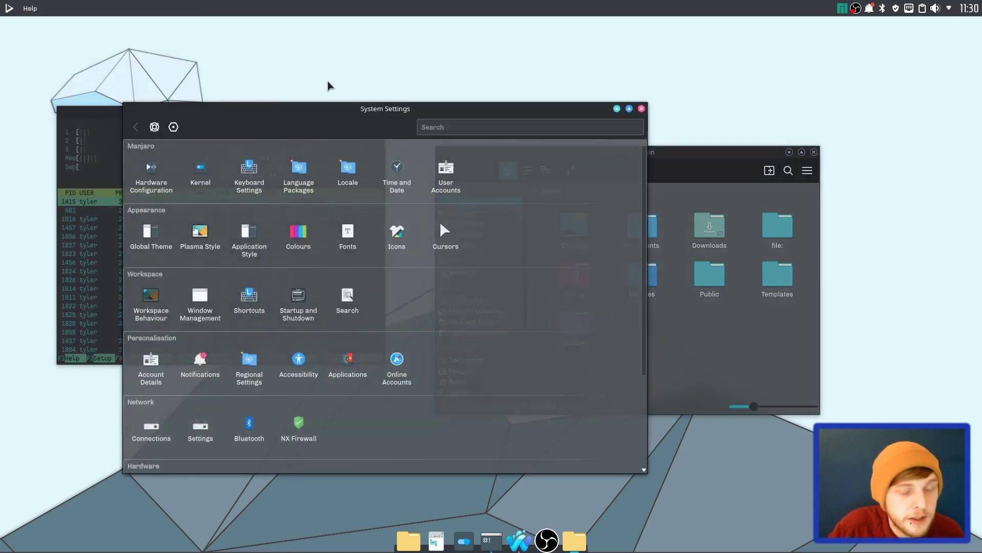
pyautogui.moveTo(395, 135); pyautogui.dragTo(557, 111)
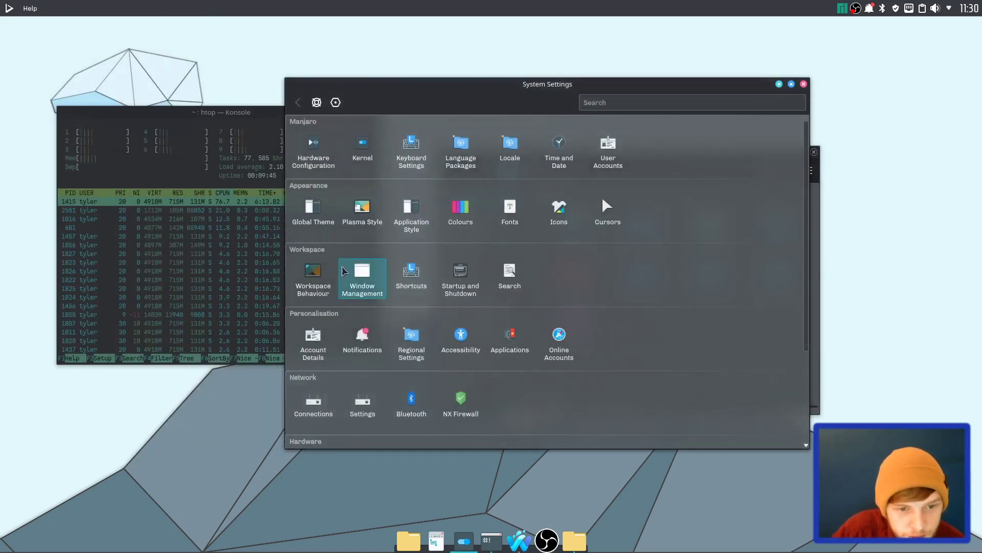
# - Show KWin's Global Shortcuts and scroll through its window and desktop actions
pyautogui.click(414, 285)
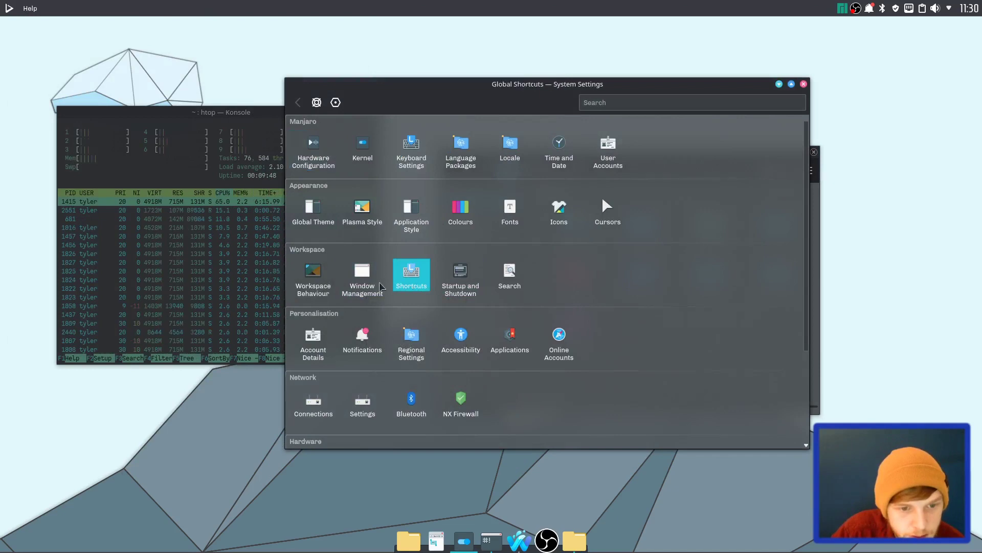
pyautogui.click(402, 311)
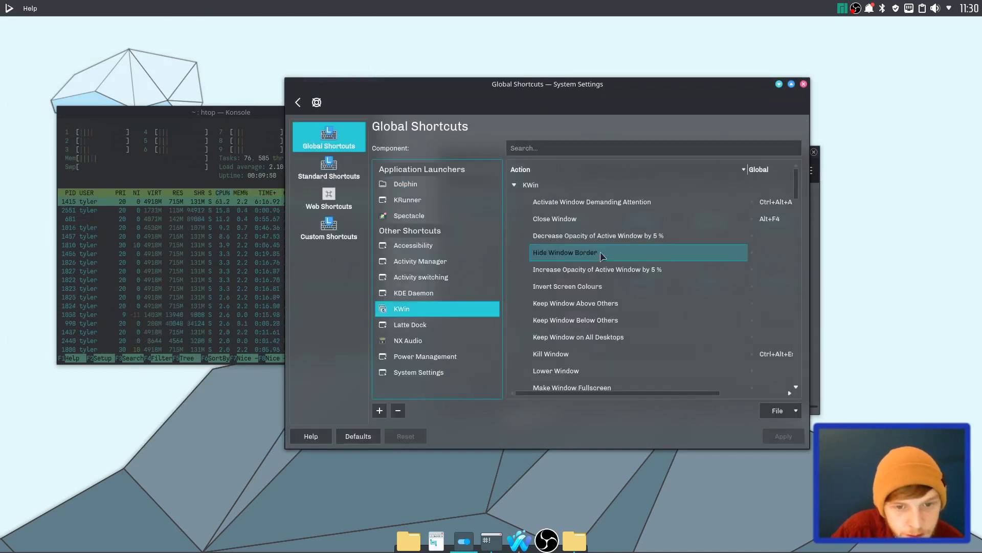
pyautogui.moveTo(795, 185); pyautogui.dragTo(786, 233)
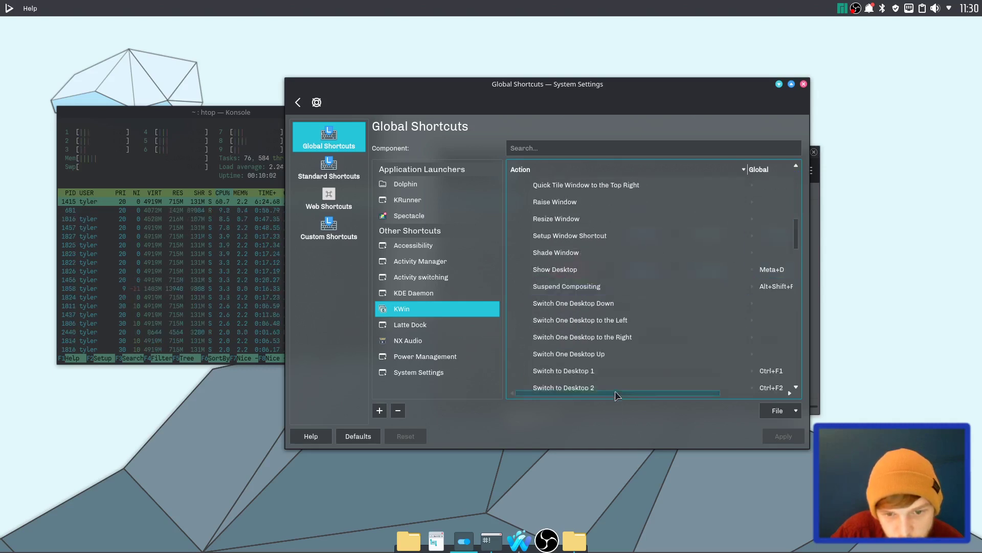
pyautogui.scroll(-3, 633, 363)
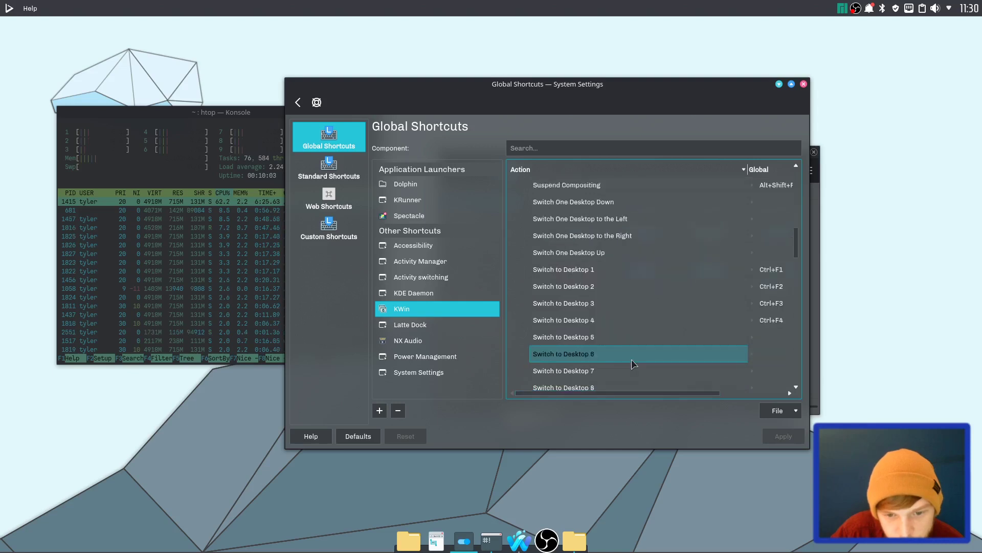
pyautogui.scroll(1, 632, 363)
pyautogui.scroll(-2, 633, 363)
pyautogui.scroll(-6, 633, 364)
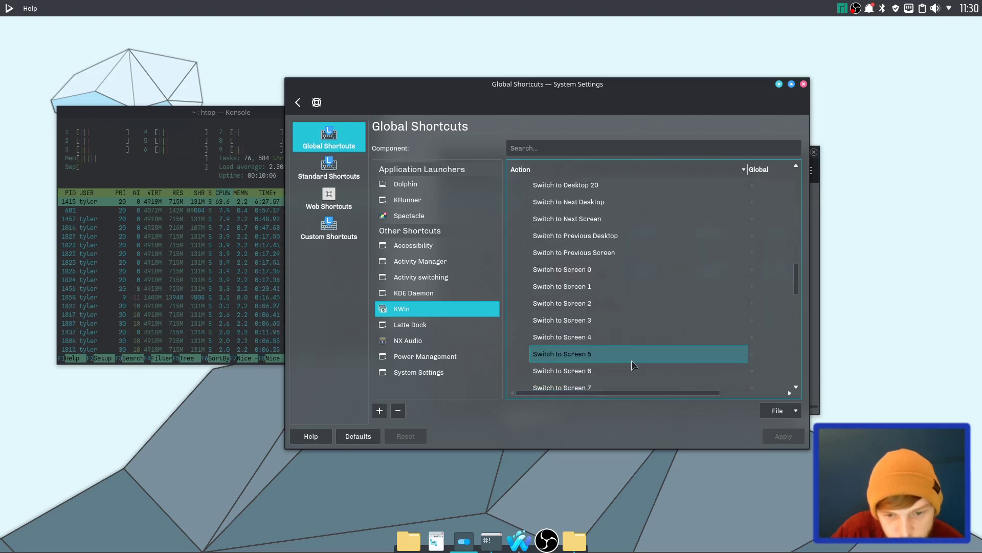
pyautogui.click(2, 2)
# - Search 'virtu' to open Virtual Desktops, add a second 'New Desktop', apply and close
pyautogui.write('virtu')
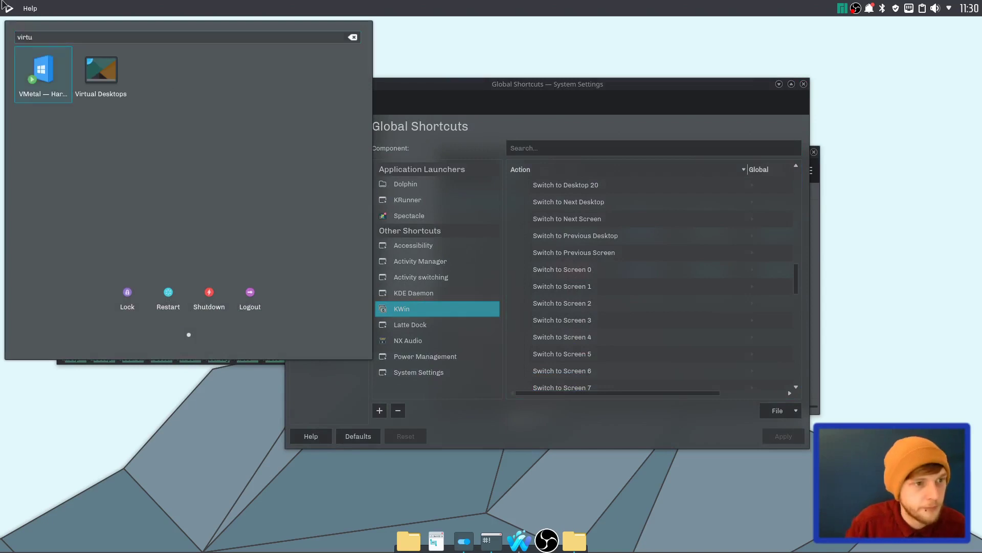
pyautogui.press('Right')
pyautogui.press('Return')
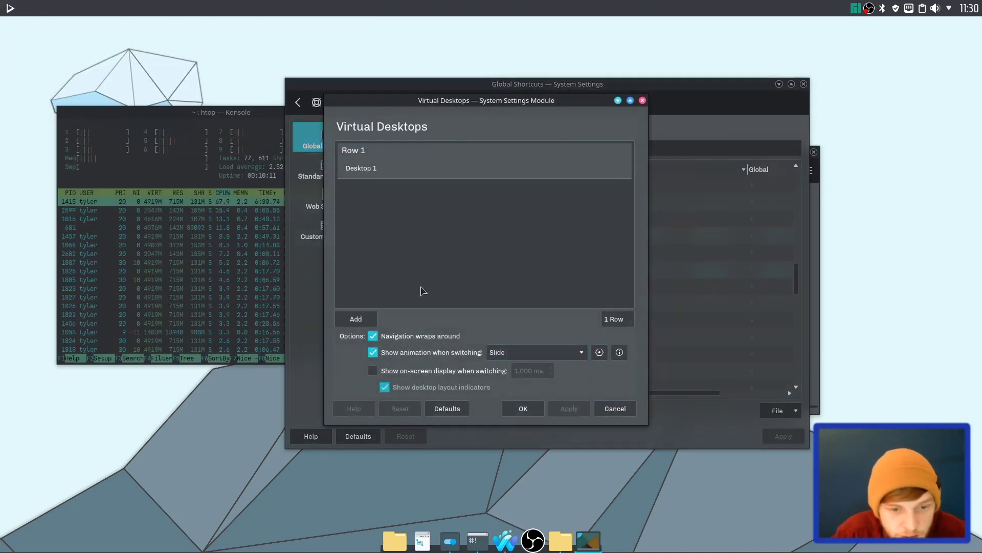
pyautogui.click(361, 319)
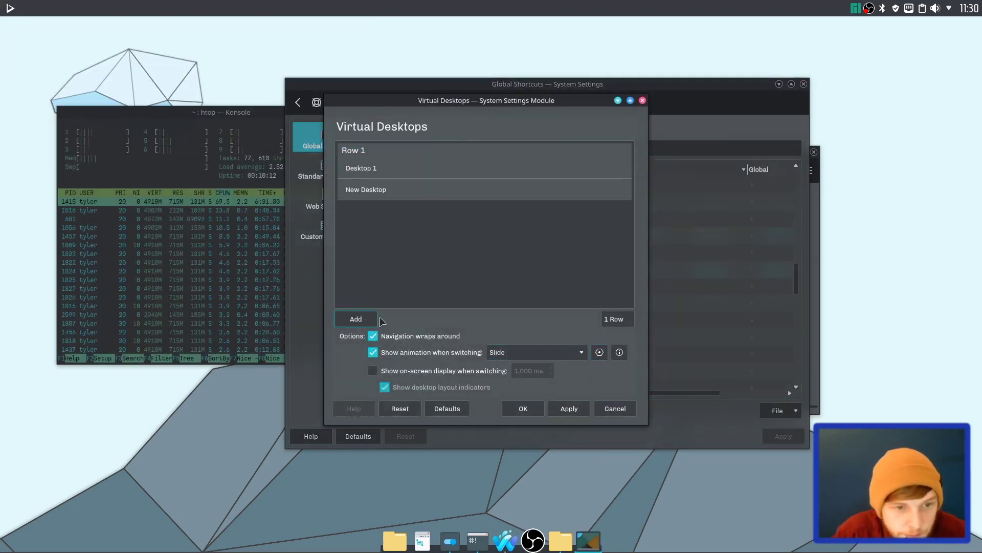
pyautogui.click(570, 409)
pyautogui.click(522, 408)
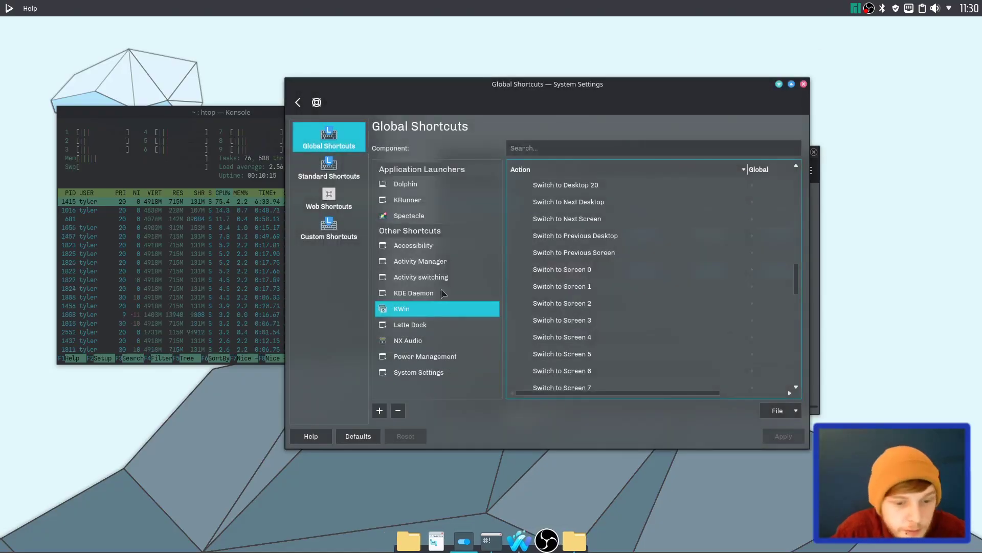
# - Filter KWin shortcuts by 'desk' and bind Switch One Desktop to the Left to Ctrl+Left
pyautogui.scroll(13, 637, 214)
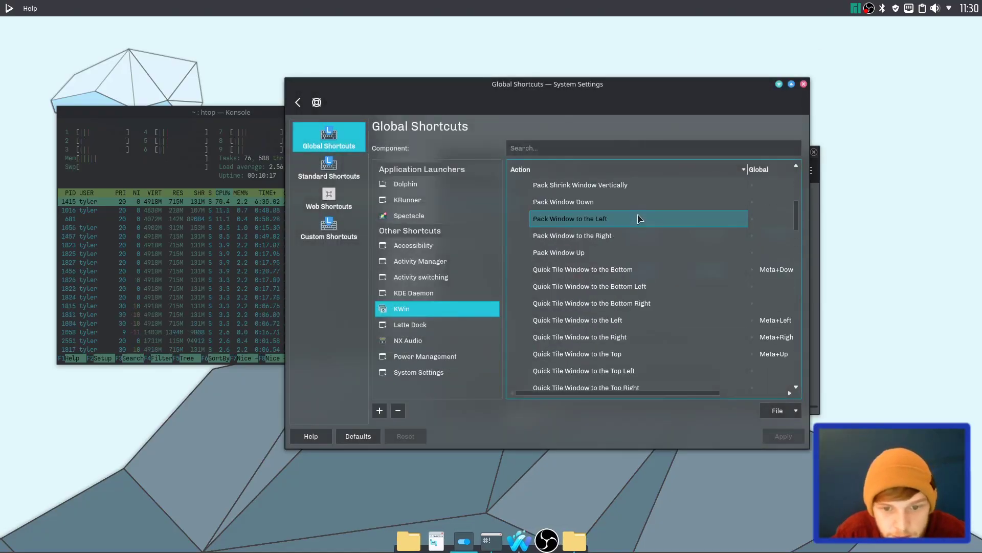
pyautogui.click(577, 149)
pyautogui.write('d')
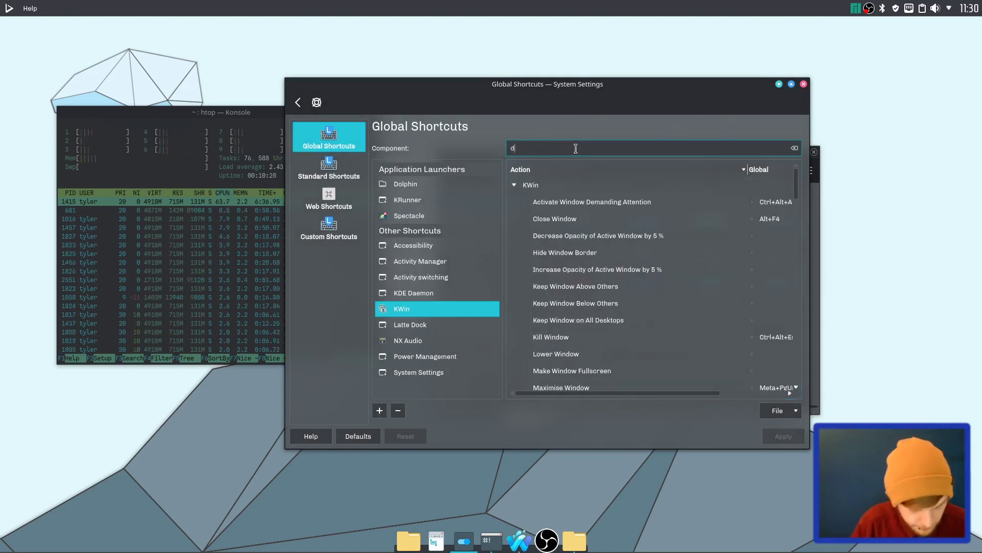
pyautogui.write('irtual')
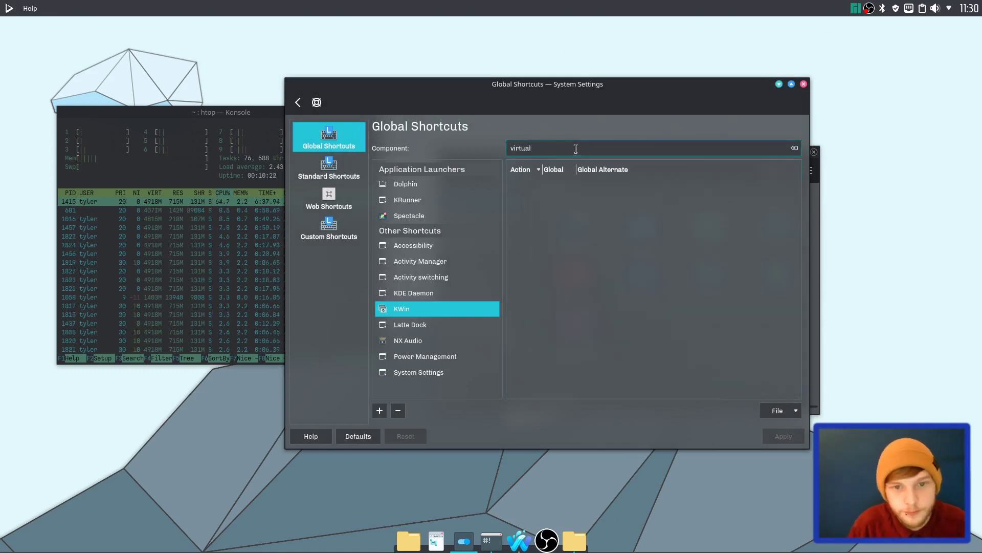
pyautogui.press('BackSpace')
pyautogui.write('de')
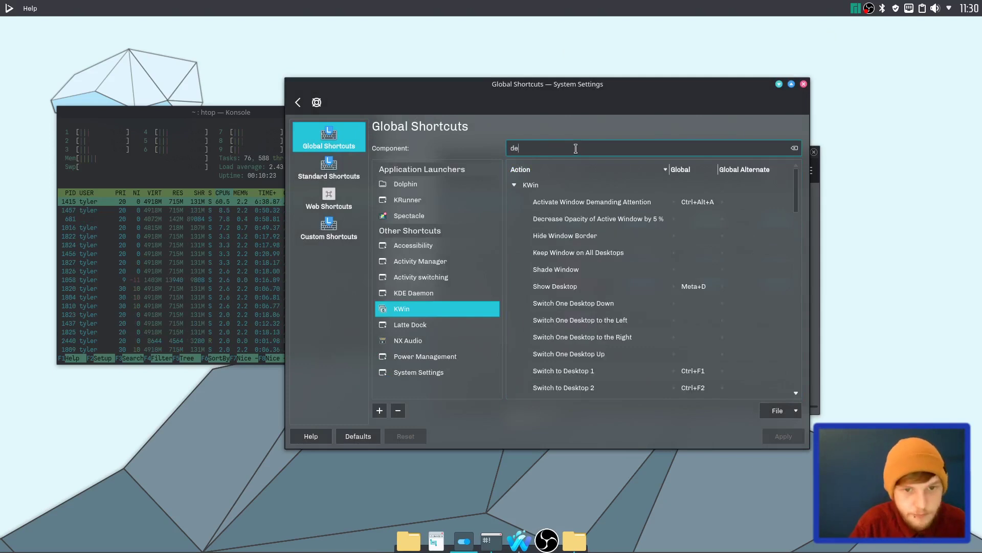
pyautogui.write('sktop')
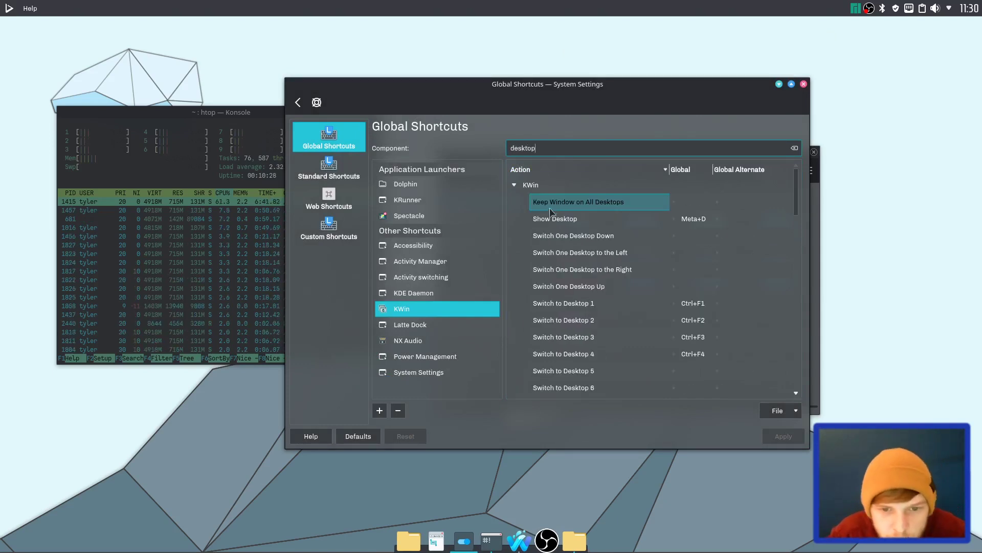
pyautogui.click(625, 256)
pyautogui.click(584, 289)
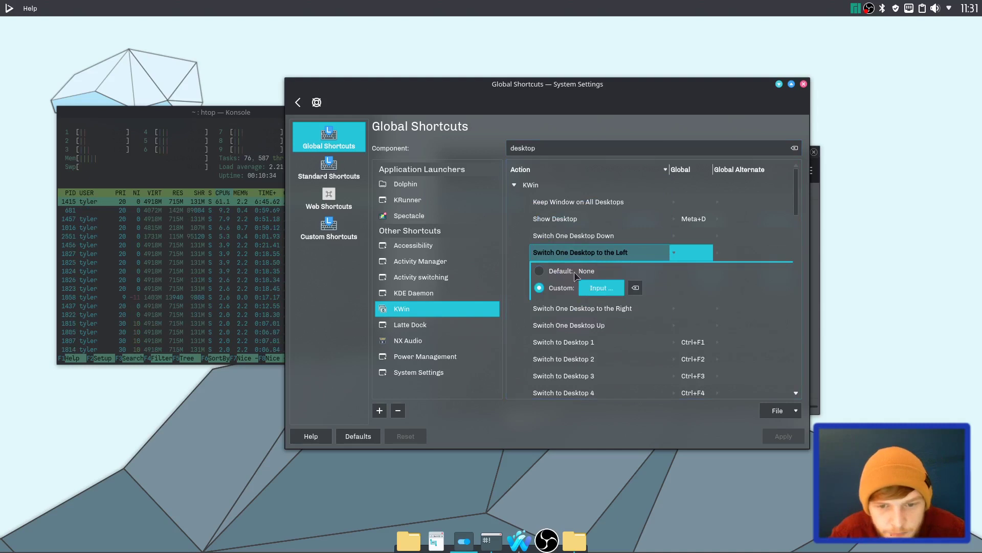
pyautogui.hotkey('ctrl', 'Left')
pyautogui.press('Return')
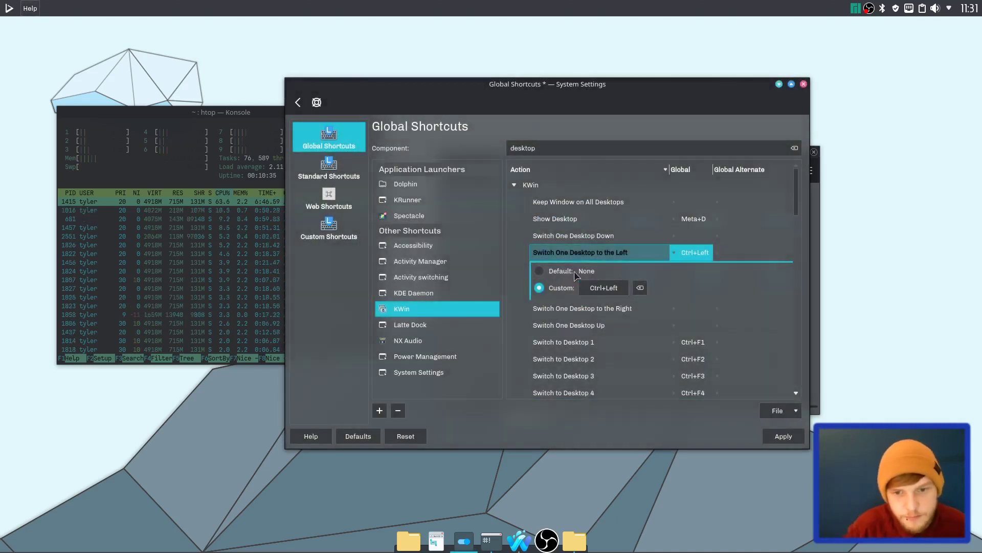
# - Bind Switch One Desktop to the Right to Ctrl+Right
pyautogui.click(599, 311)
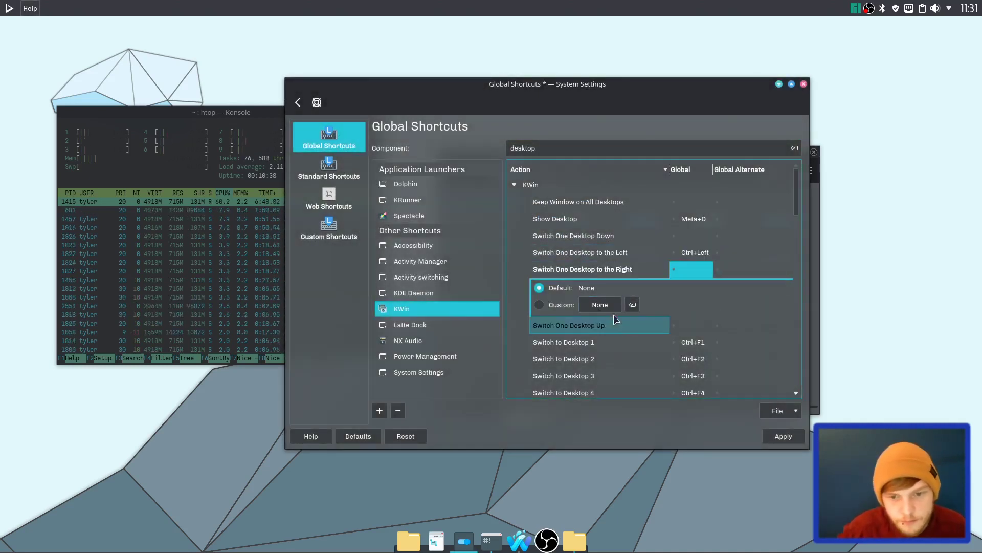
pyautogui.click(610, 308)
pyautogui.hotkey('ctrl', 'Right')
pyautogui.press('Return')
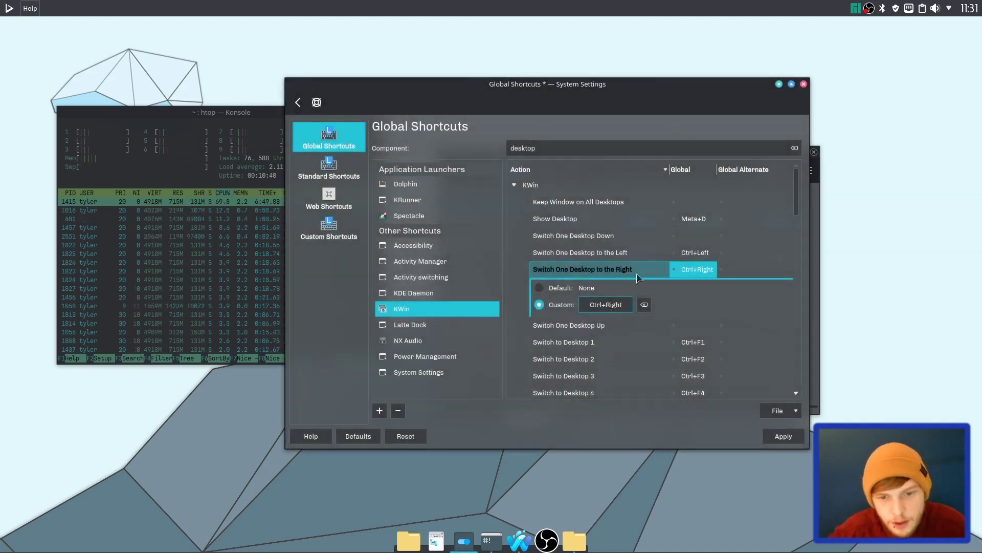
# - Clear the shortcut search filter and apply the new shortcut settings
pyautogui.scroll(-6, 694, 270)
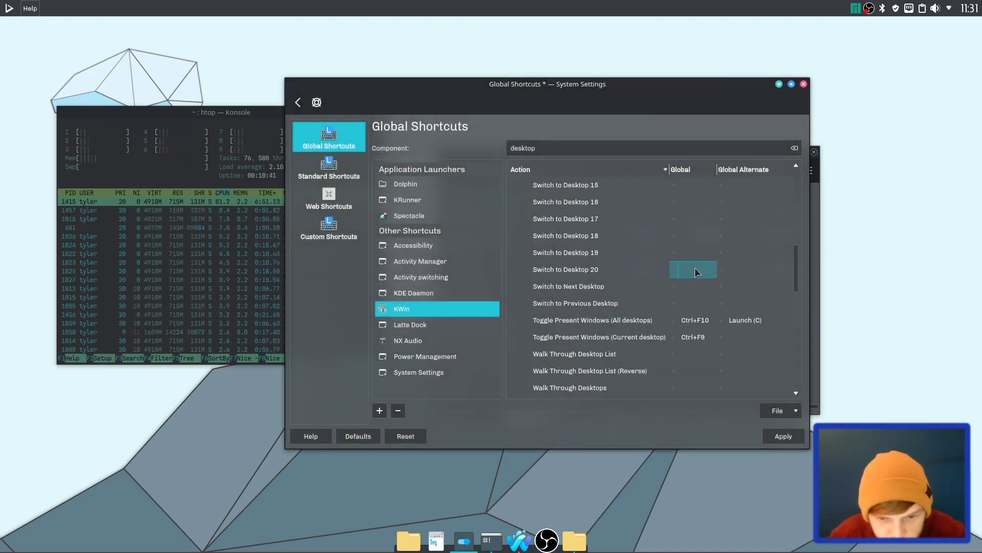
pyautogui.scroll(-6, 701, 278)
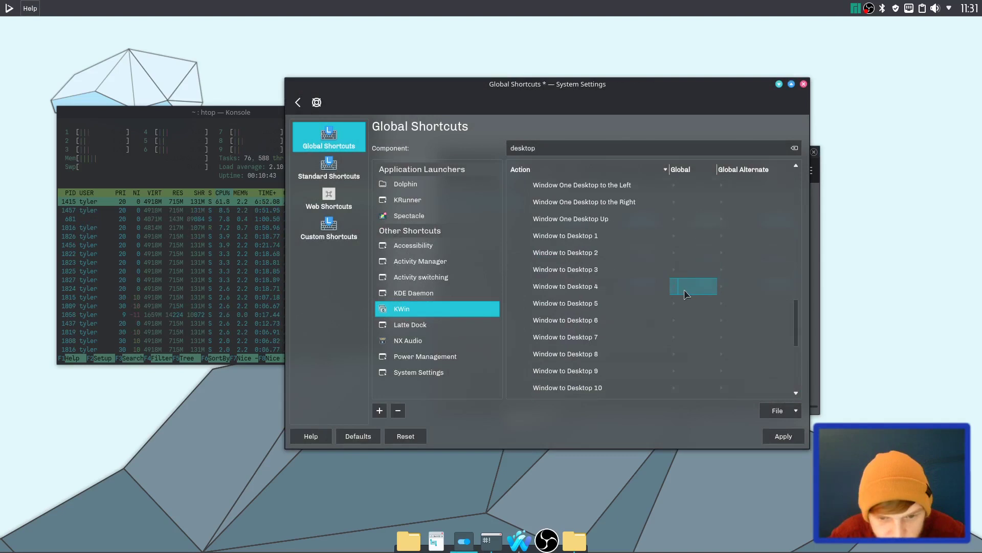
pyautogui.scroll(-2, 685, 292)
pyautogui.scroll(15, 685, 290)
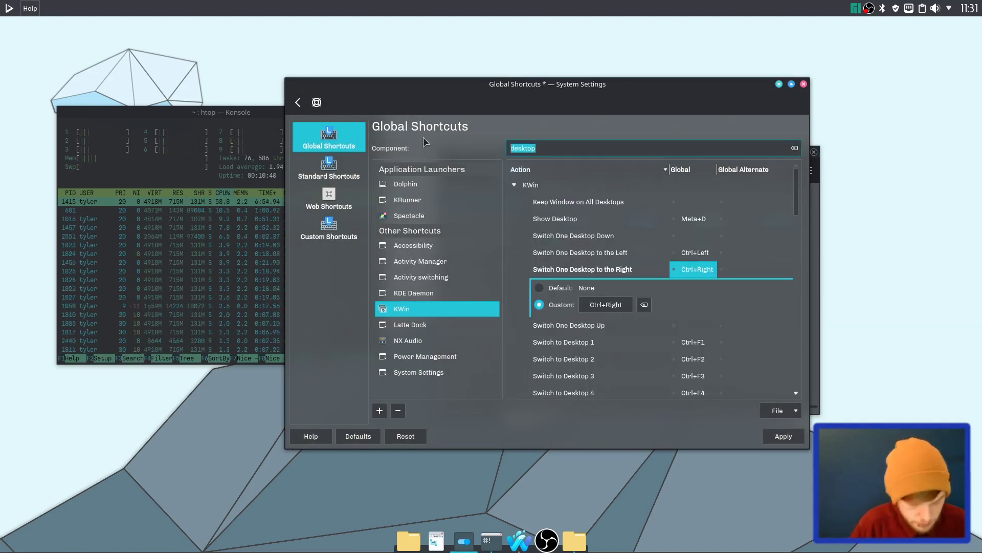
pyautogui.press('BackSpace')
pyautogui.press('BackSpace')
pyautogui.press('BackSpace')
pyautogui.press('BackSpace')
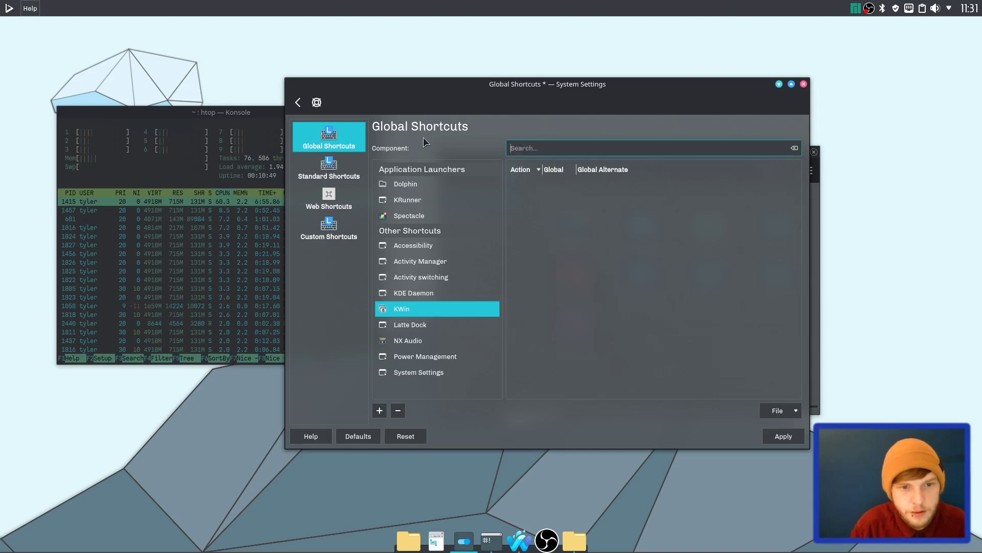
pyautogui.hotkey('alt', 'F4')
pyautogui.press('Escape')
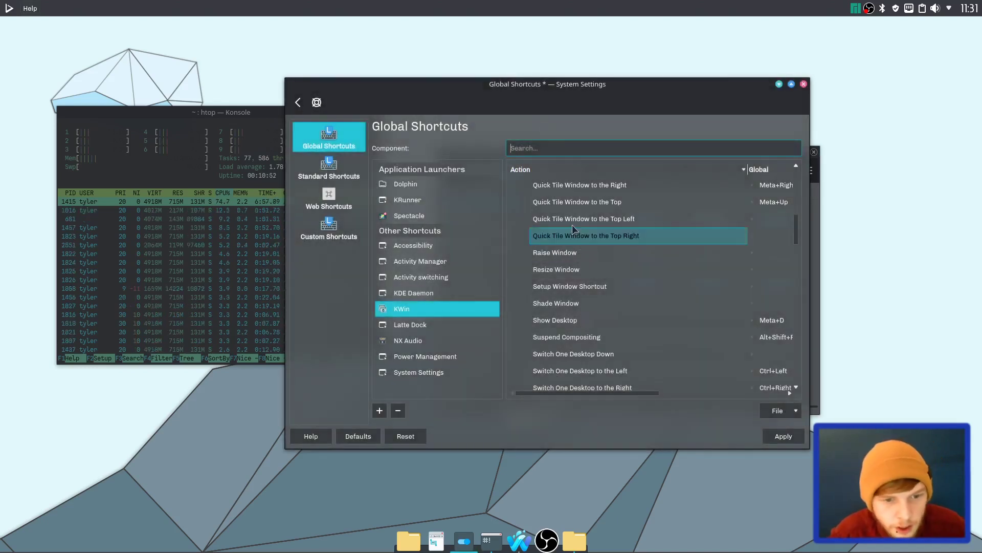
pyautogui.click(802, 440)
# - Test desktop switching with Ctrl+Right and Ctrl+Left, ending back on the first desktop
pyautogui.hotkey('ctrl', 'Right')
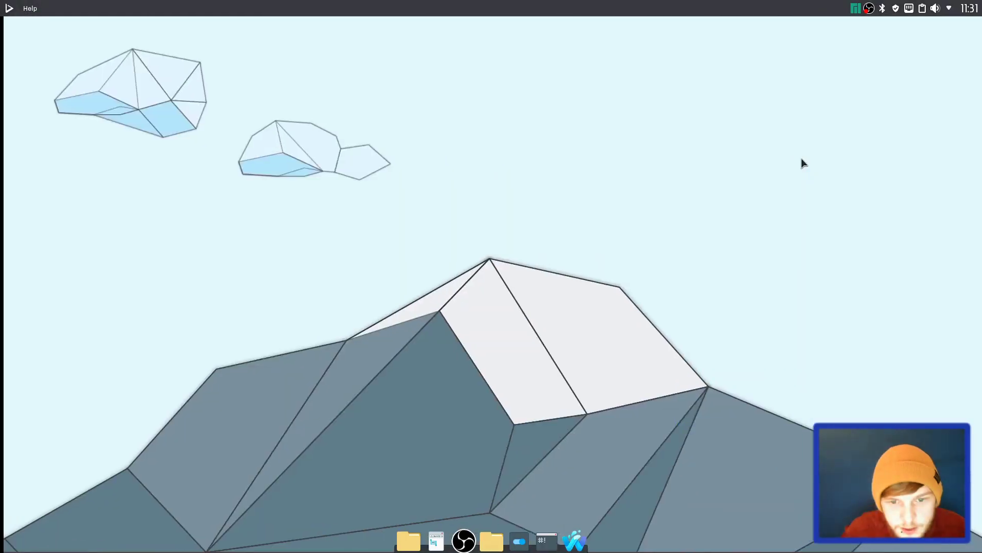
pyautogui.hotkey('ctrl', 'Left')
pyautogui.hotkey('ctrl', 'Right')
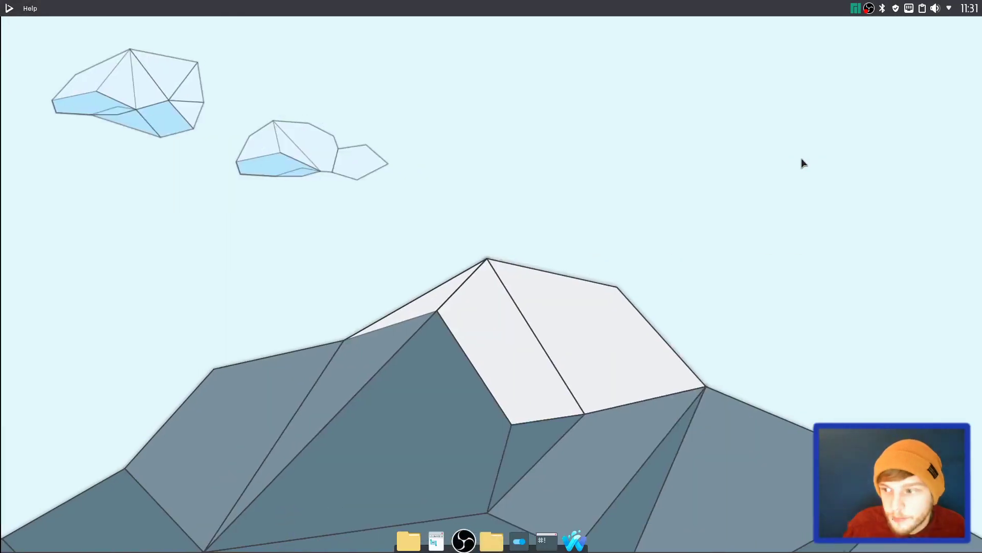
pyautogui.hotkey('ctrl', 'Left')
pyautogui.hotkey('ctrl', 'Left')
pyautogui.hotkey('ctrl', 'Left')
pyautogui.hotkey('ctrl', 'Left')
pyautogui.hotkey('ctrl', 'Left')
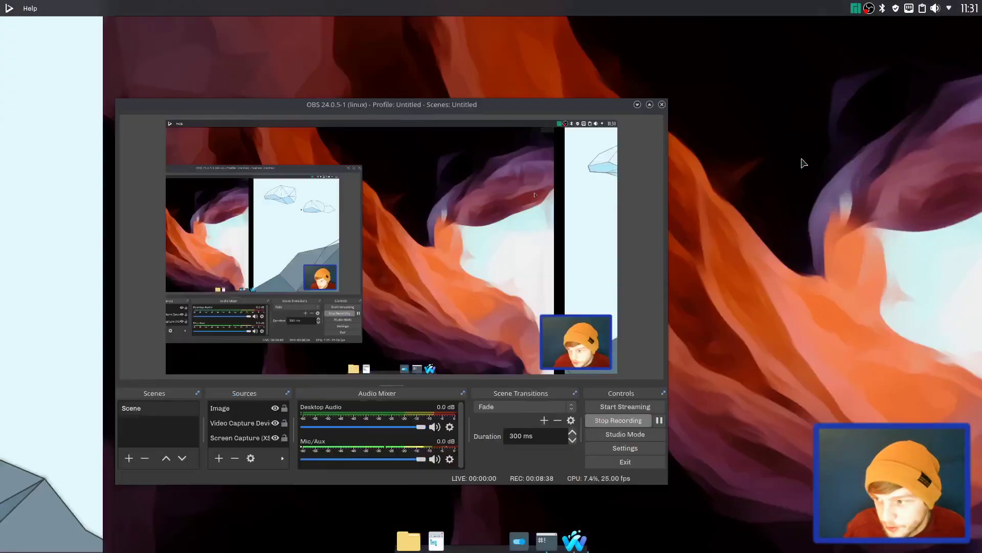
pyautogui.hotkey('ctrl', 'Left')
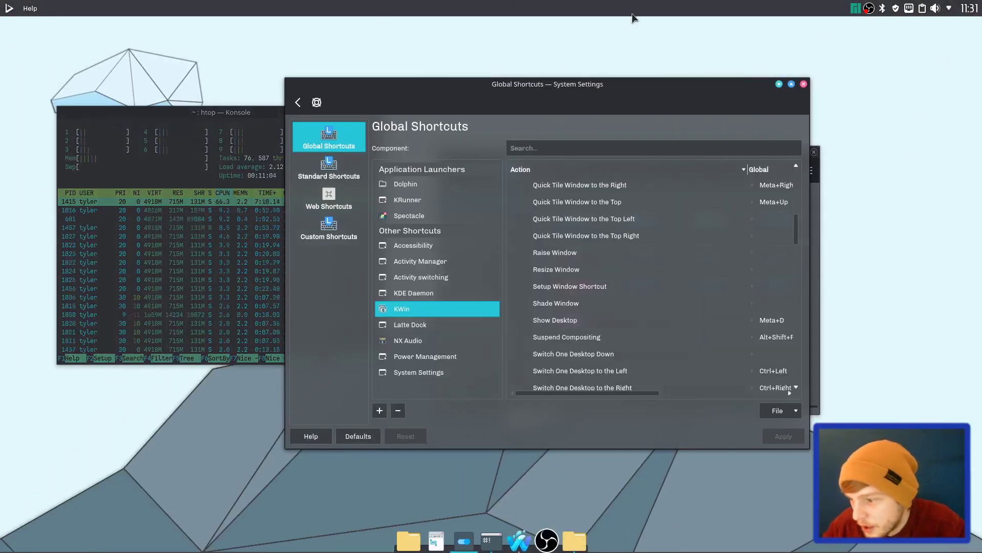
# - Close System Settings and move the Dolphin window up and to the left
pyautogui.moveTo(515, 97); pyautogui.dragTo(418, 118)
pyautogui.click(196, 123)
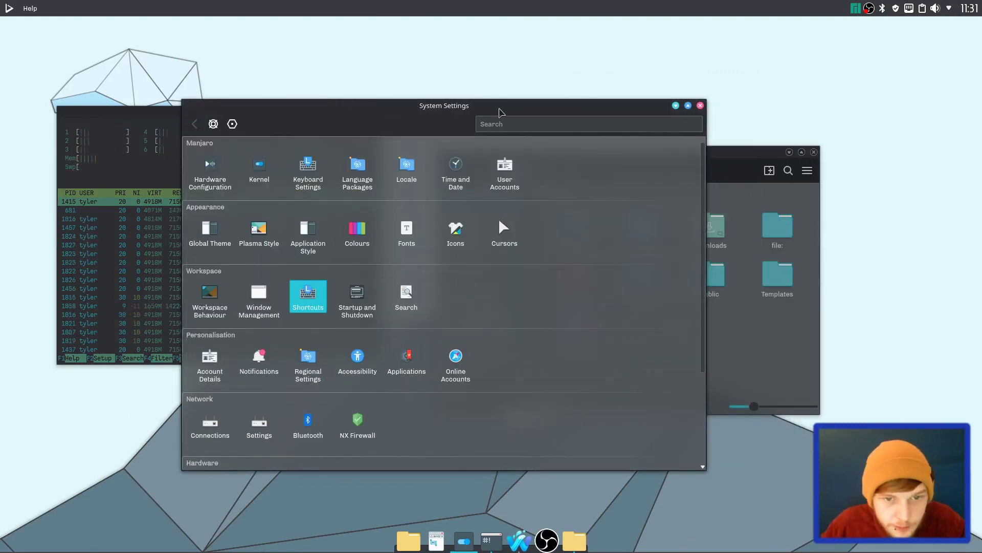
pyautogui.moveTo(500, 114); pyautogui.dragTo(581, 95)
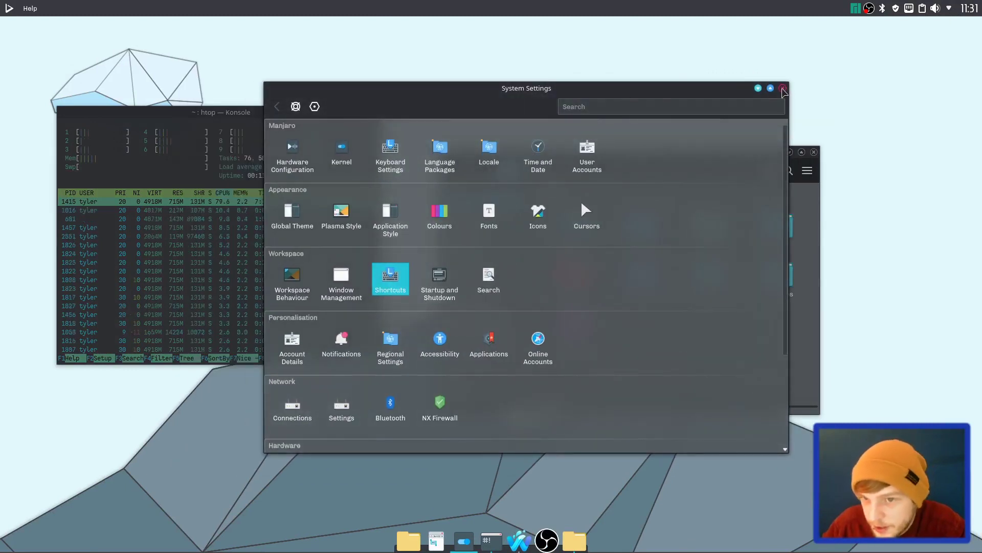
pyautogui.click(783, 88)
pyautogui.moveTo(762, 165); pyautogui.dragTo(729, 120)
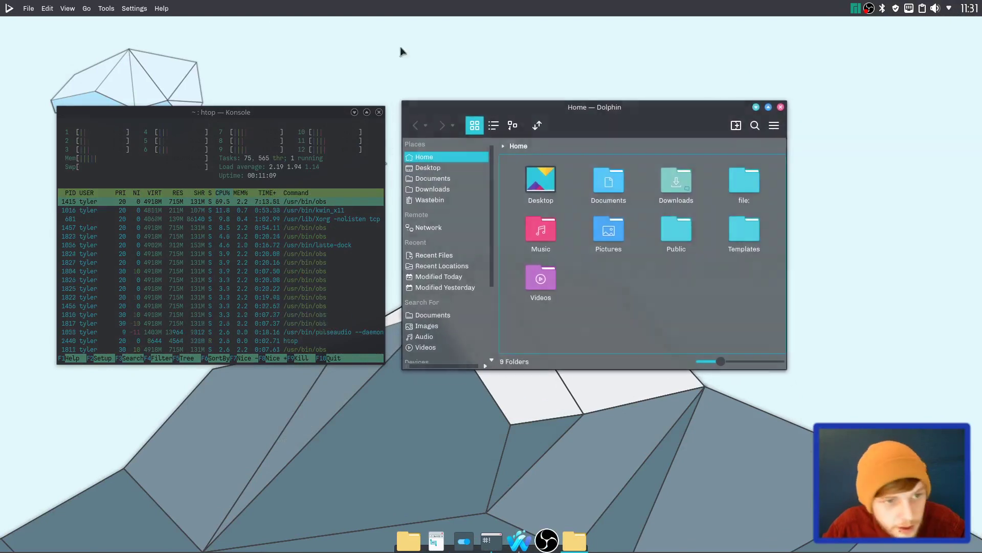
# - Open a terminal and run 'sudo pacman -Syuu', entering the password and confirming with y
pyautogui.hotkey('ctrl', 'alt', 't')
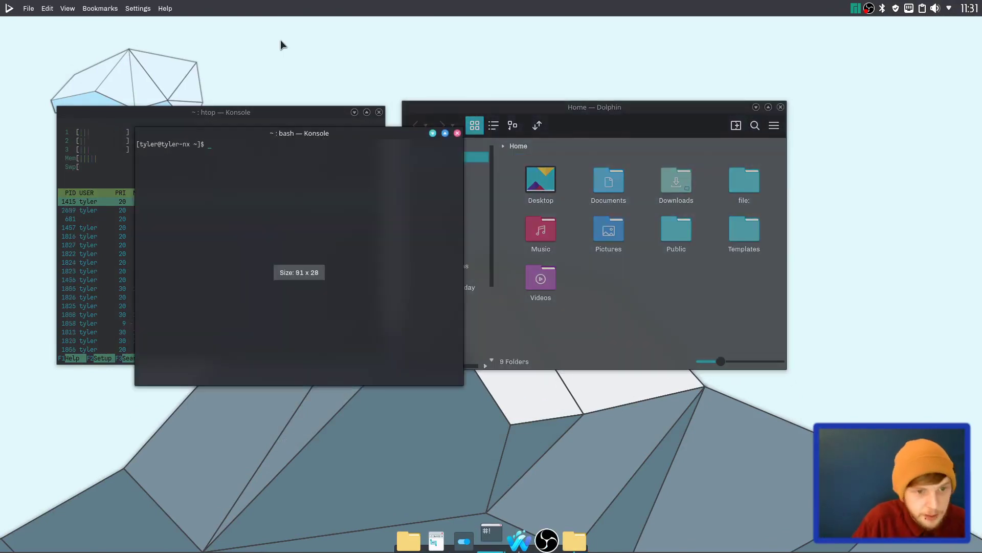
pyautogui.write('sudo pacman ')
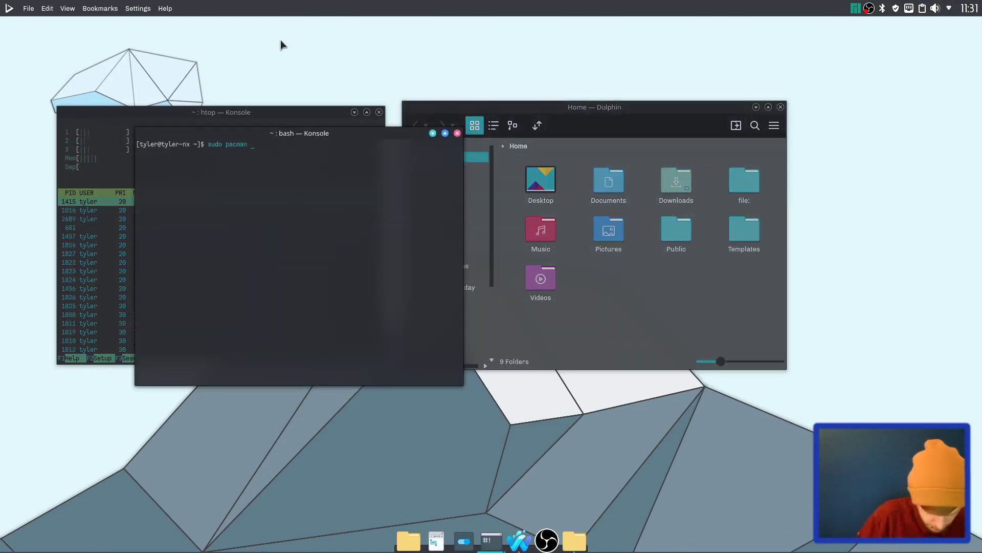
pyautogui.write('-Syuu')
pyautogui.press('Return')
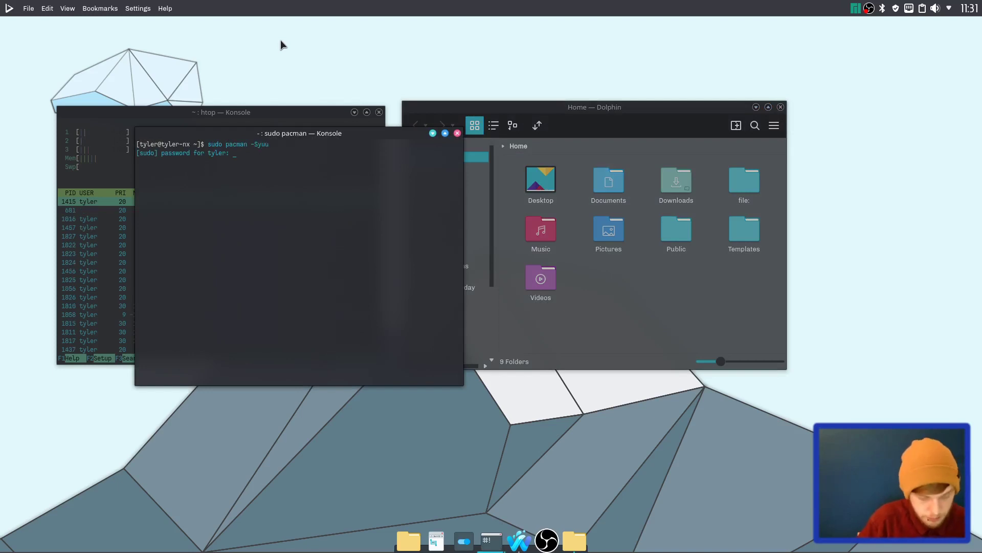
pyautogui.press('Return')
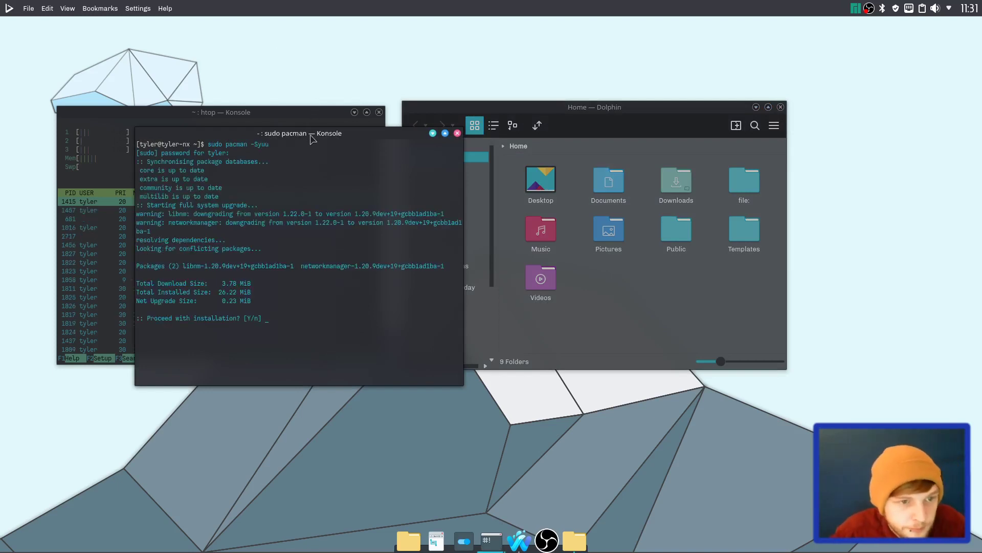
pyautogui.moveTo(310, 134); pyautogui.dragTo(513, 92)
pyautogui.write('y')
pyautogui.press('Return')
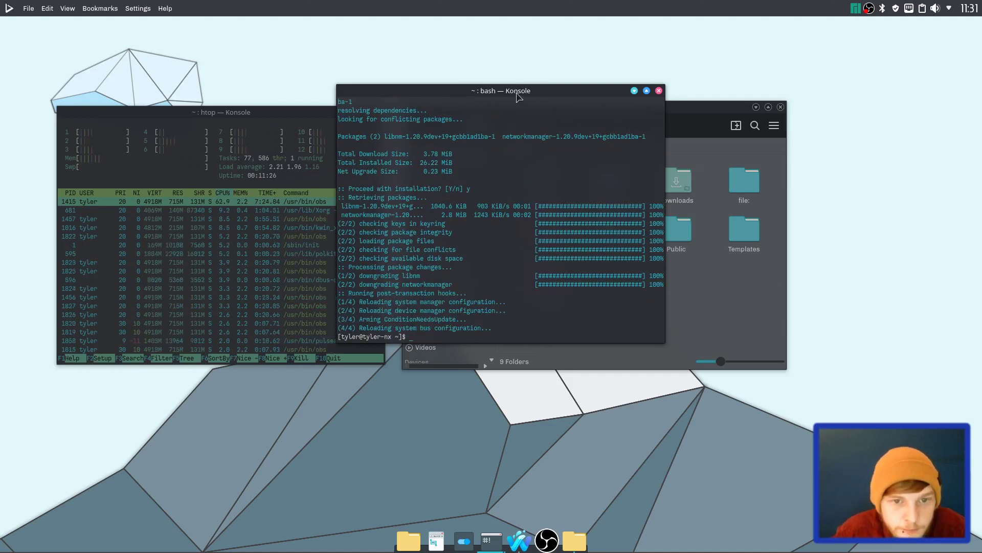
# - Rearrange the terminal and Dolphin windows so both are visible
pyautogui.moveTo(517, 91); pyautogui.dragTo(438, 225)
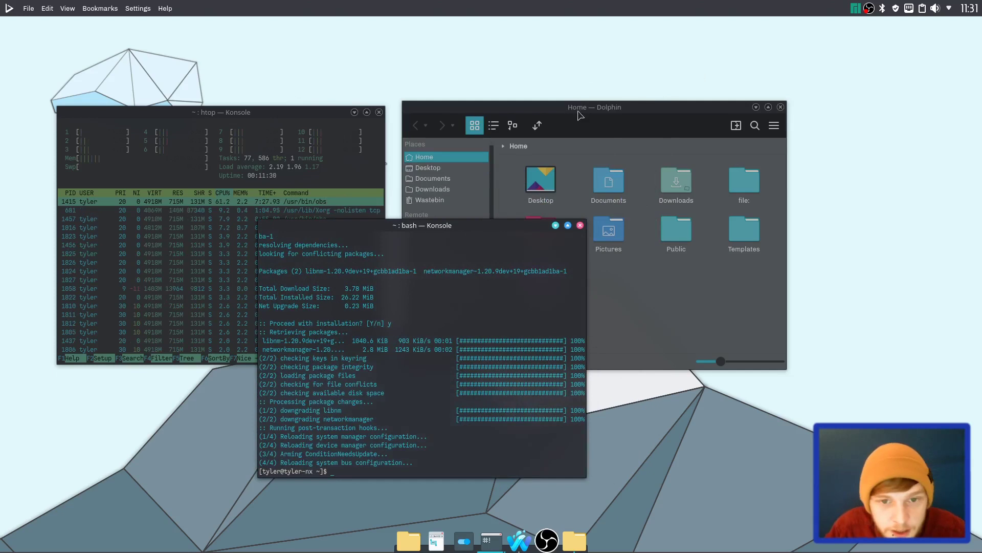
pyautogui.moveTo(561, 112); pyautogui.dragTo(621, 27)
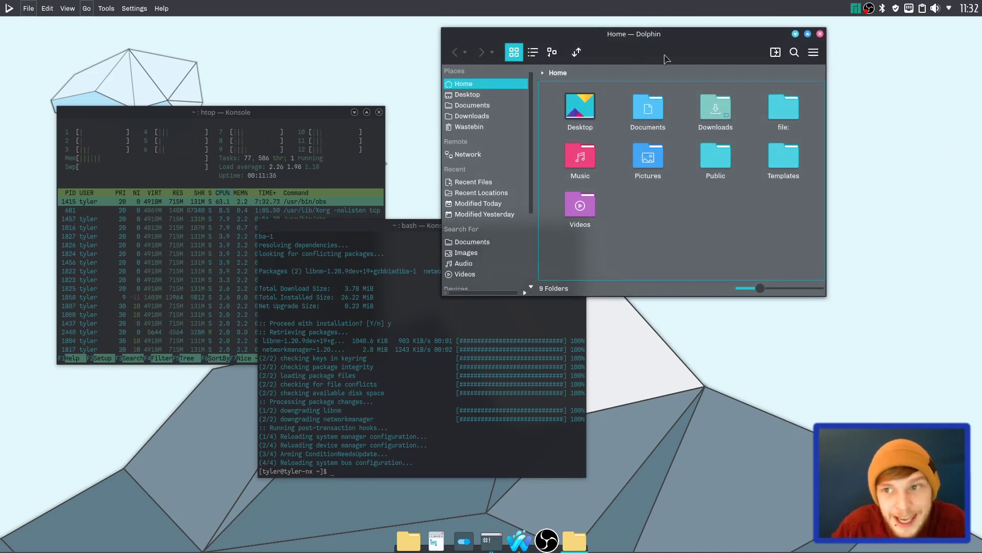
pyautogui.moveTo(416, 226); pyautogui.dragTo(347, 145)
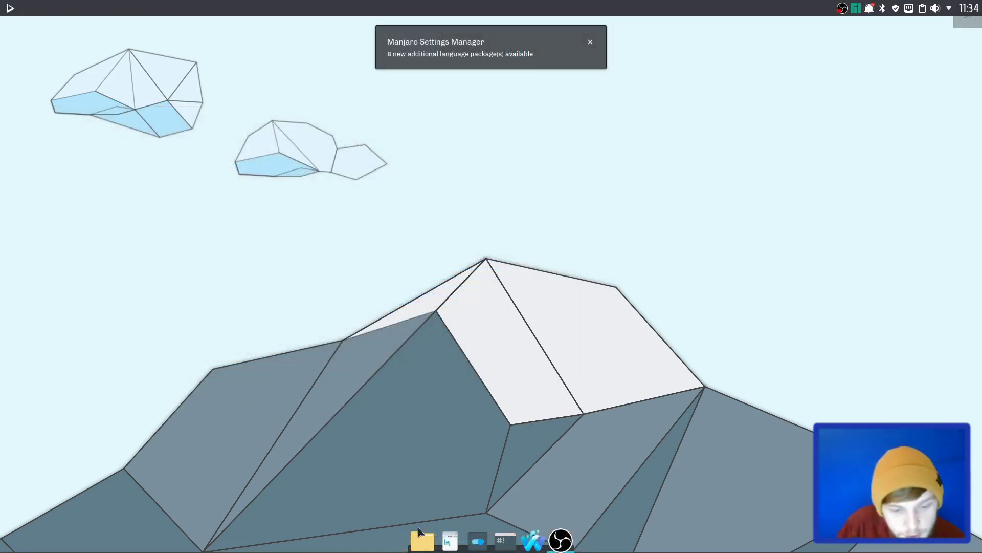
# - Open the screenshot from Pictures in the Index file manager and view it full screen
pyautogui.click(420, 537)
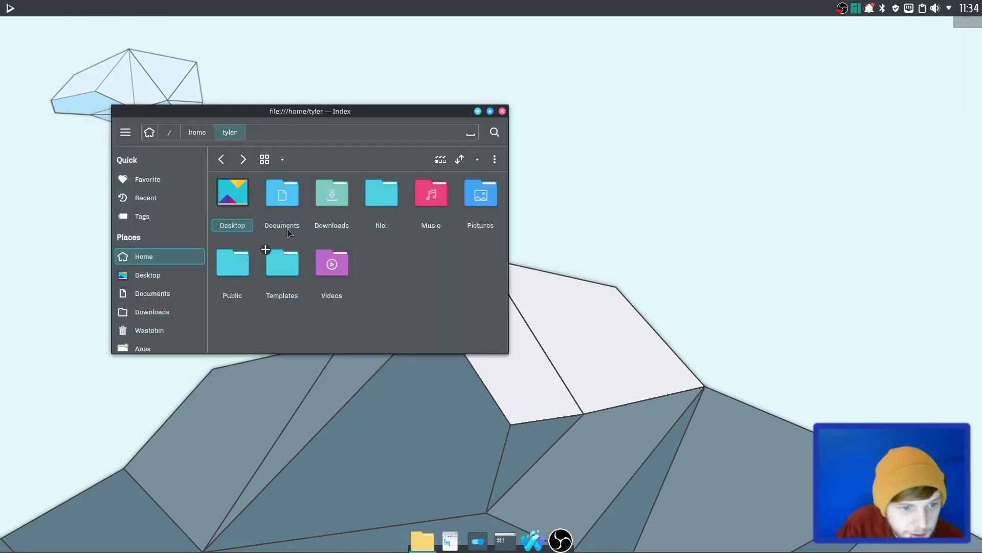
pyautogui.click(481, 198)
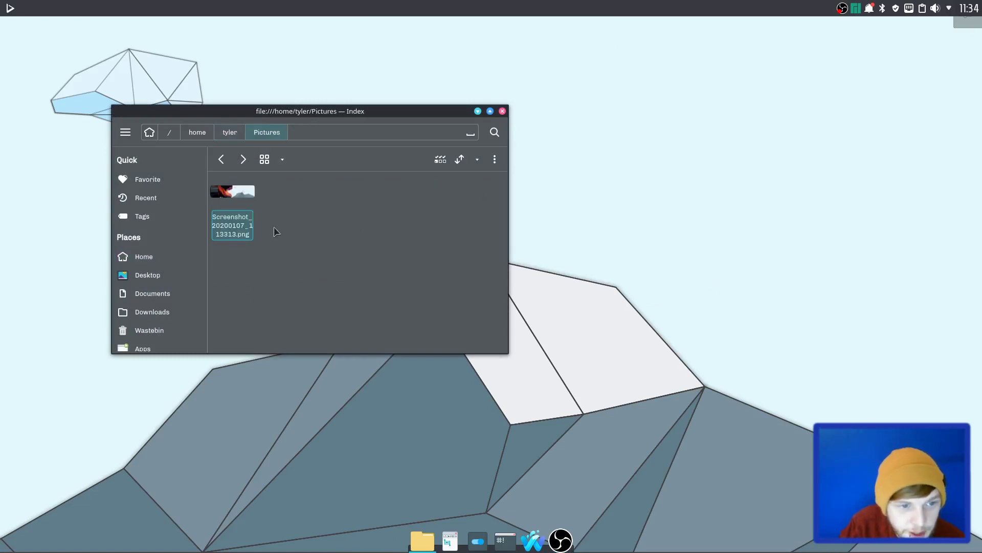
pyautogui.doubleClick(242, 190)
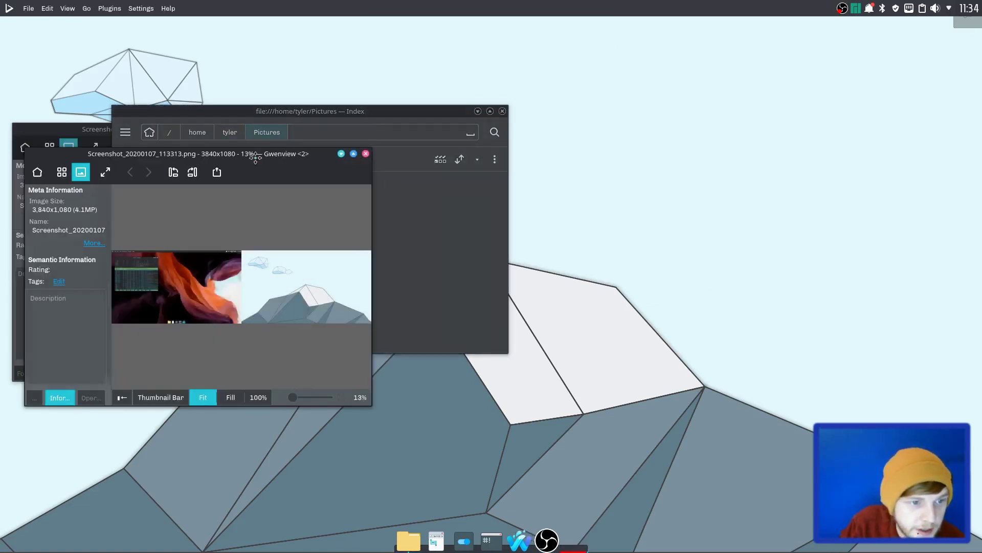
pyautogui.press('F11')
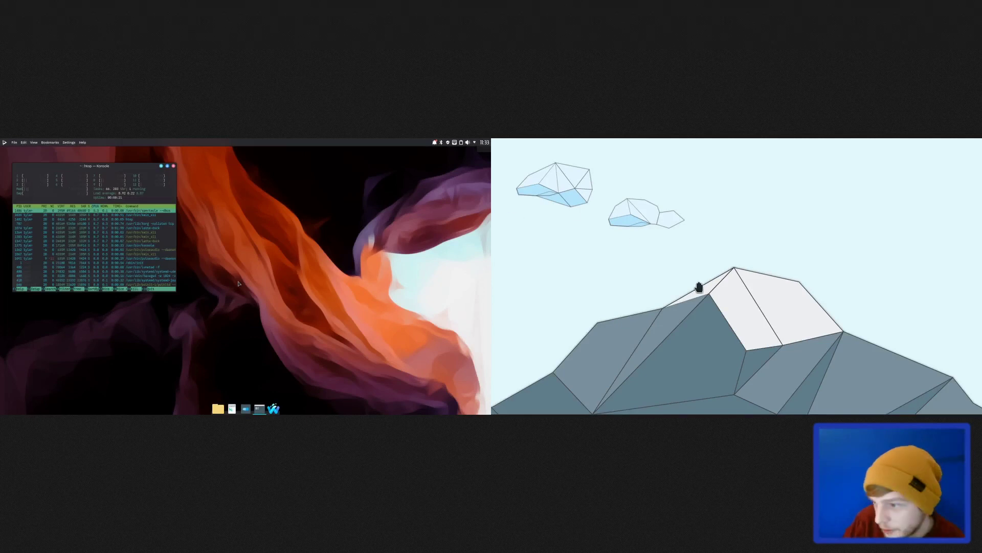
pyautogui.press('F11')
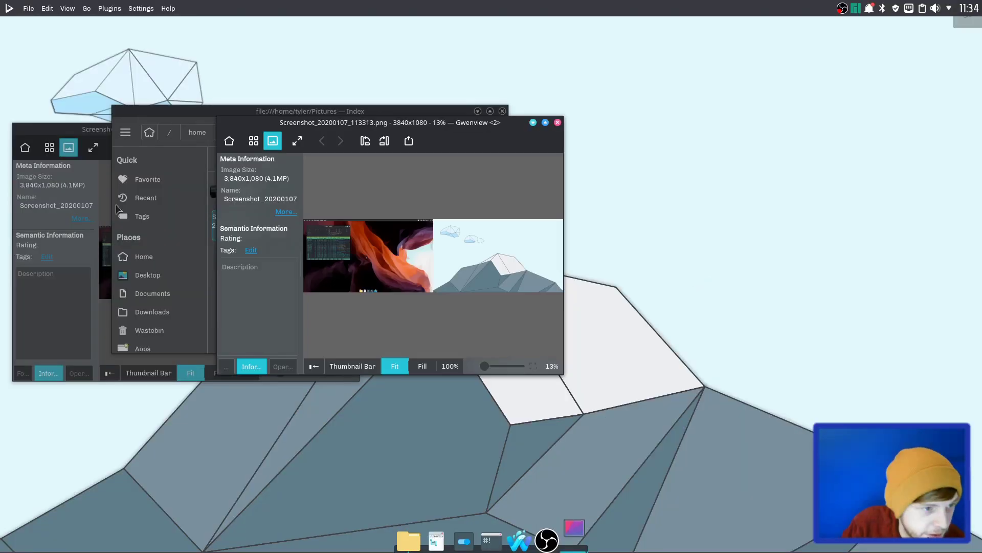
pyautogui.press('F11')
# - Zoom into the screenshot and pan to show the htop window
pyautogui.moveTo(131, 208); pyautogui.dragTo(182, 226)
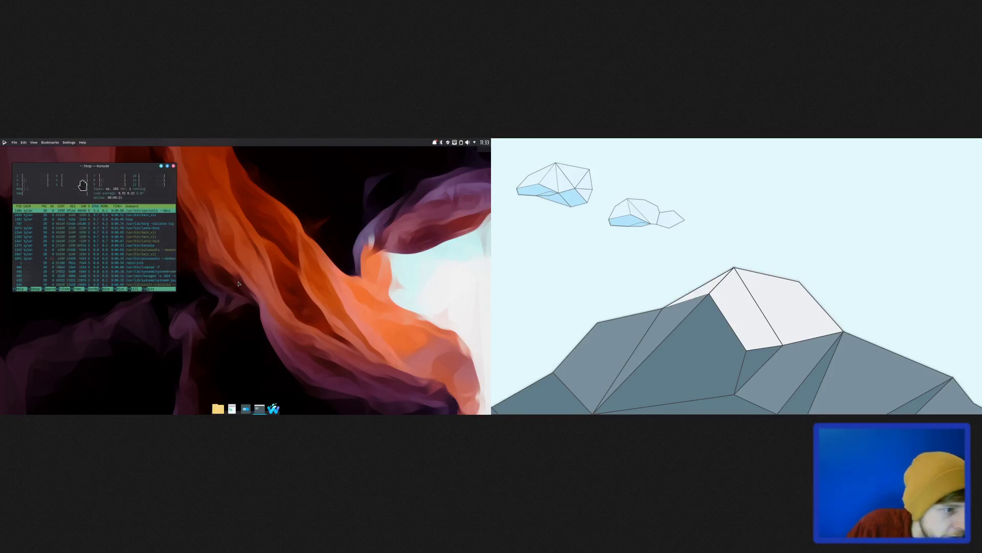
pyautogui.scroll(4, 35, 179)
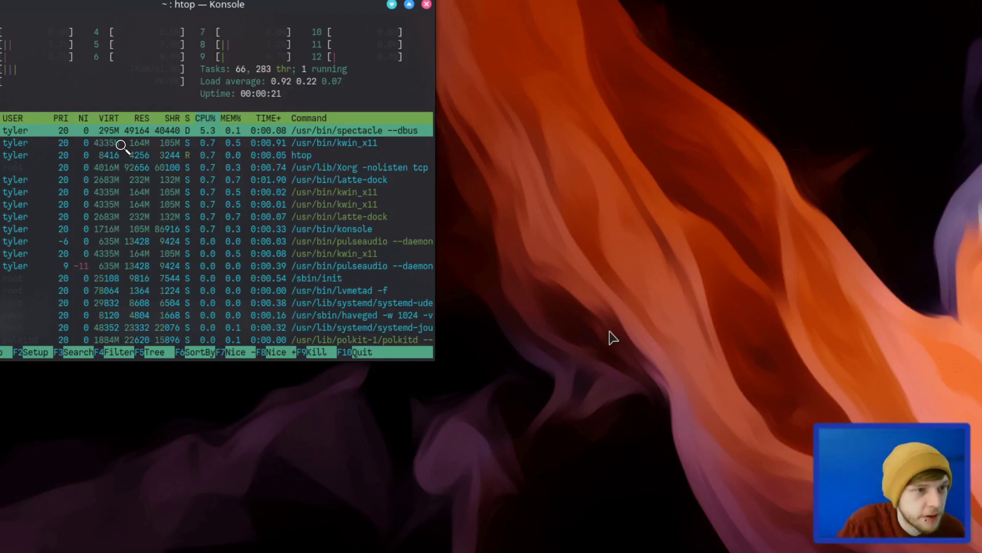
pyautogui.scroll(2, 446, 256)
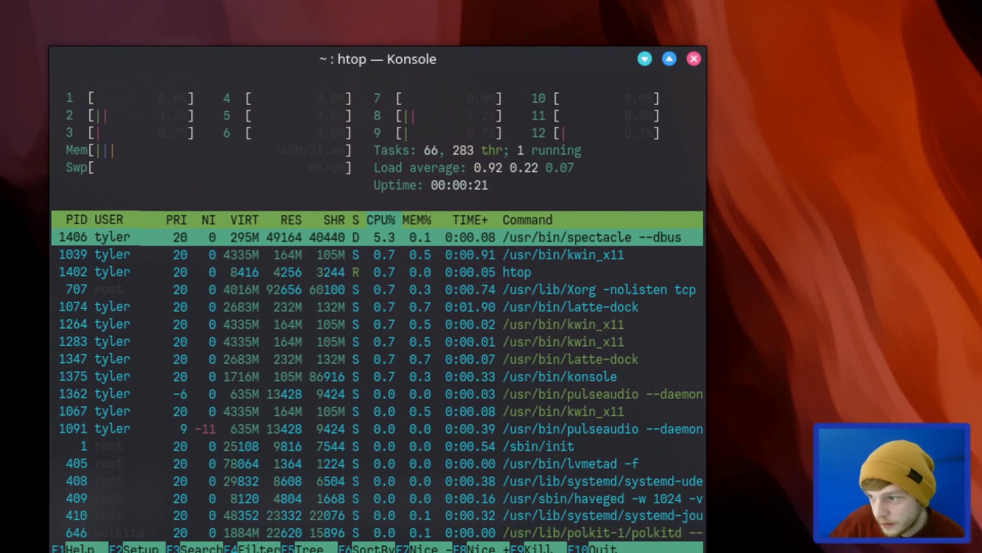
pyautogui.moveTo(768, 285); pyautogui.dragTo(777, 251)
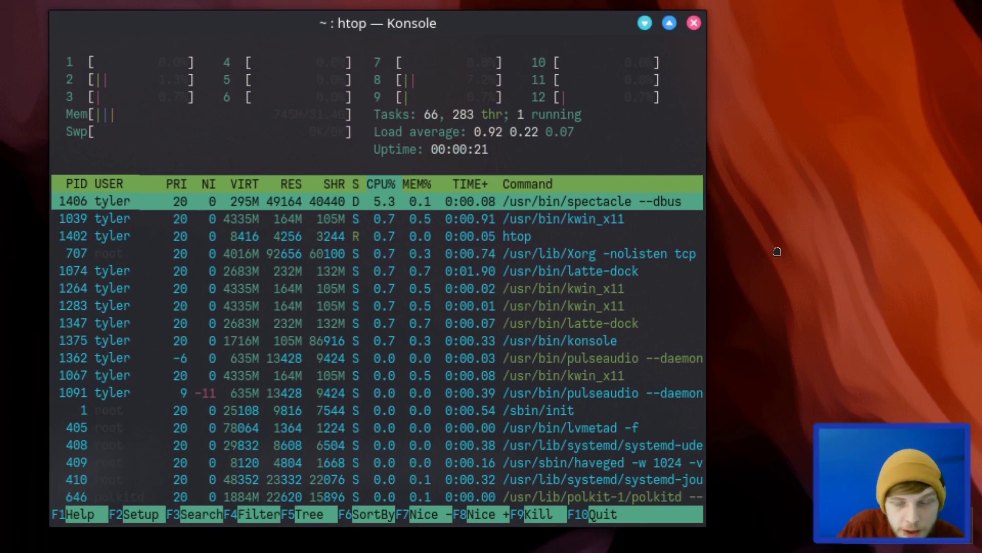
pyautogui.press('Return')
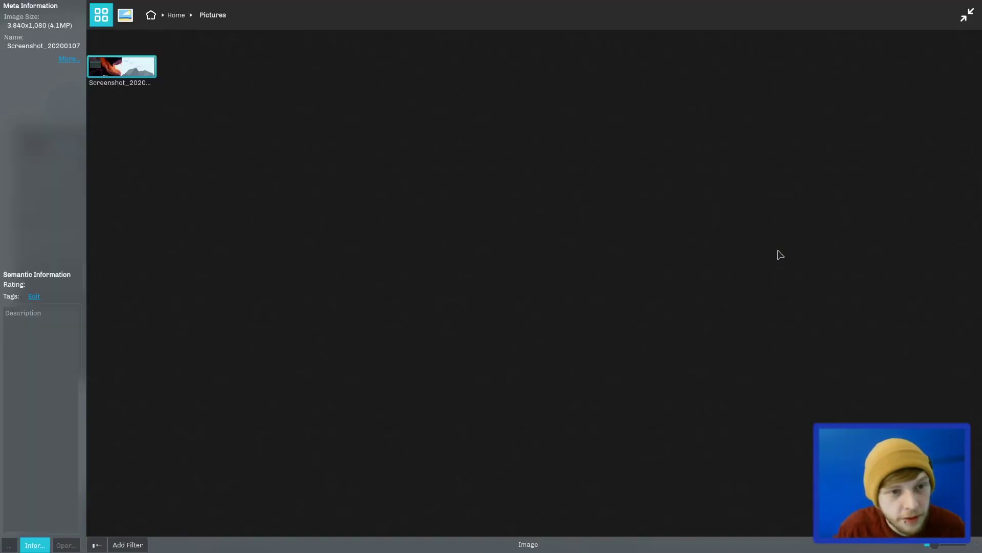
# - Exit full screen, then close the screenshot viewer, Index and Gwenview
pyautogui.click(966, 14)
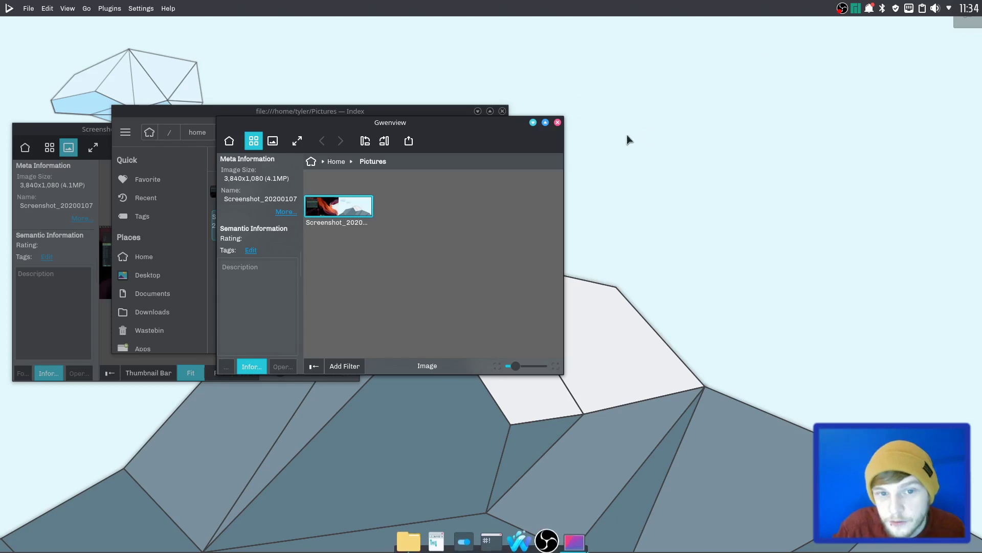
pyautogui.moveTo(528, 122); pyautogui.dragTo(819, 116)
pyautogui.moveTo(231, 111); pyautogui.dragTo(447, 223)
pyautogui.moveTo(302, 134); pyautogui.dragTo(394, 83)
pyautogui.click(445, 78)
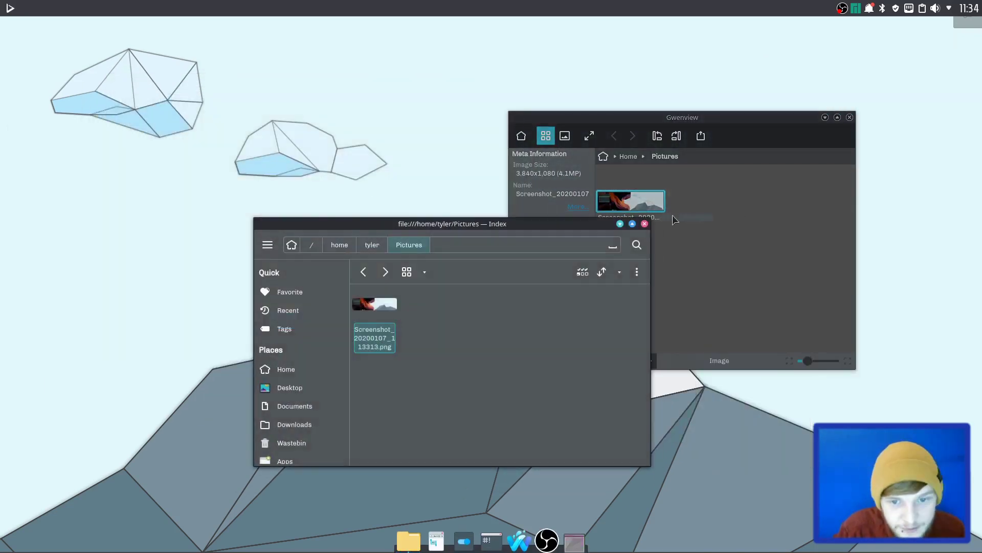
pyautogui.click(645, 223)
pyautogui.click(849, 118)
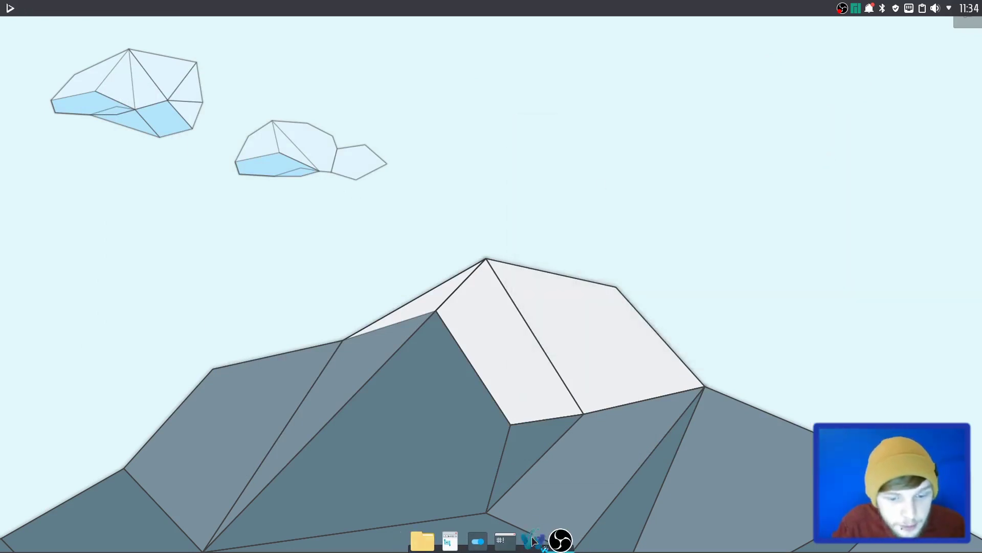
# - Launch Waterfox, search for 'kdenlove' and open the official Kdenlive website
pyautogui.moveTo(534, 540); pyautogui.dragTo(574, 413)
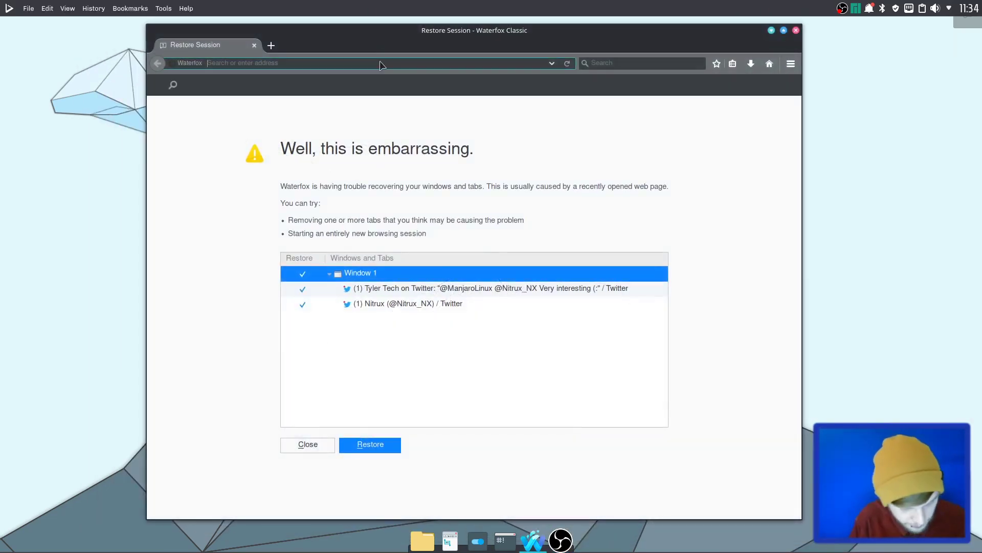
pyautogui.write('kdenlove')
pyautogui.press('Return')
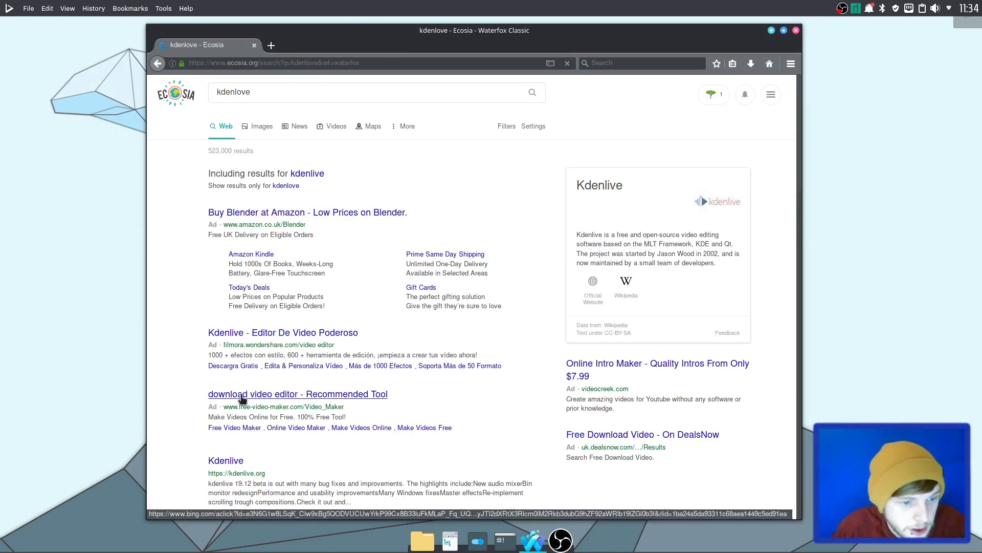
pyautogui.click(221, 461)
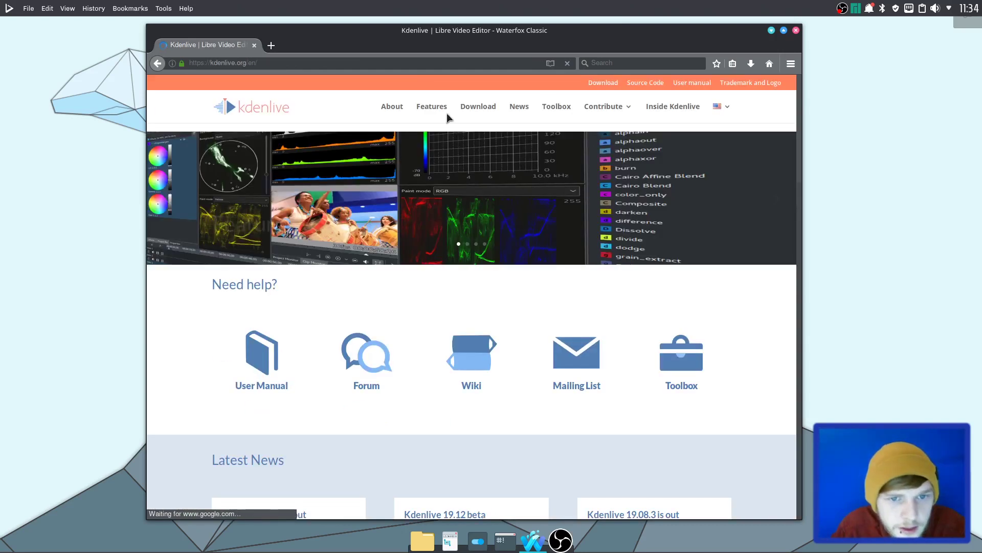
# - Save kdenlive-19.08.3-x86_64.appimage from the Download page's AppImage release listing
pyautogui.click(477, 106)
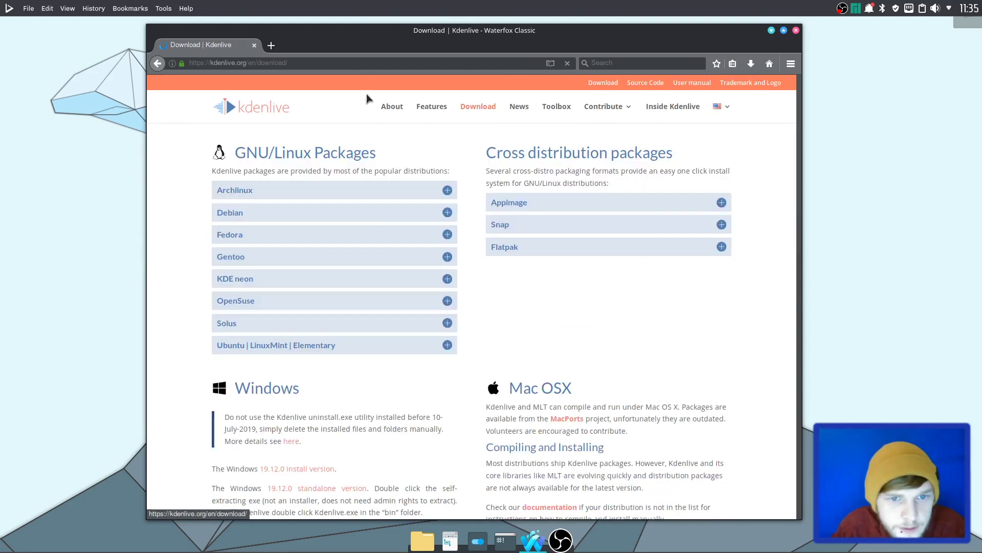
pyautogui.click(599, 198)
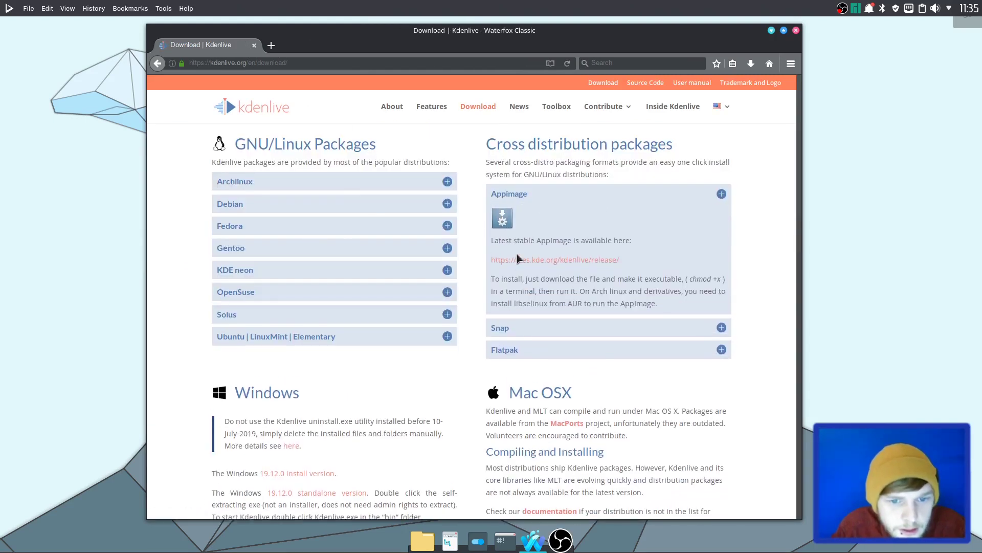
pyautogui.click(526, 259)
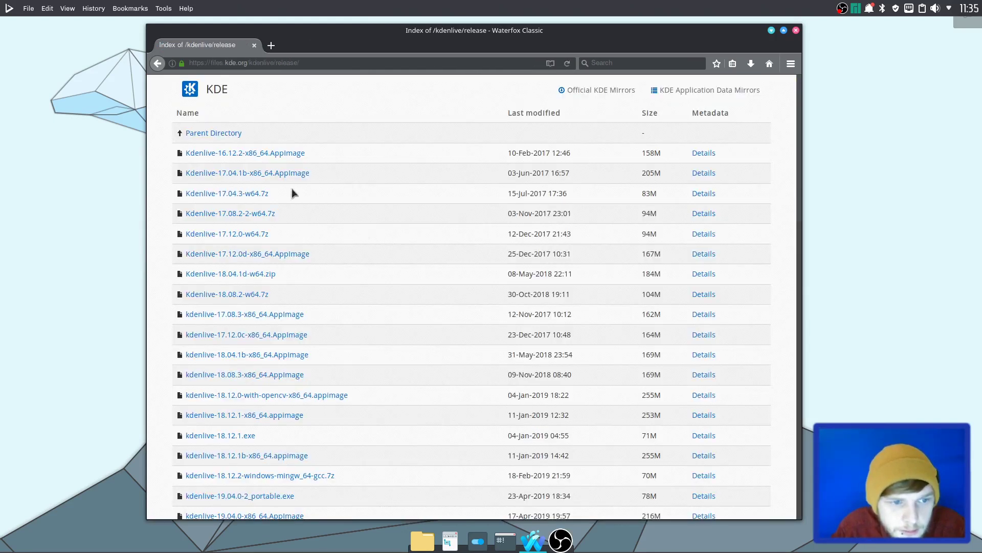
pyautogui.scroll(-2, 314, 300)
pyautogui.scroll(-15, 314, 299)
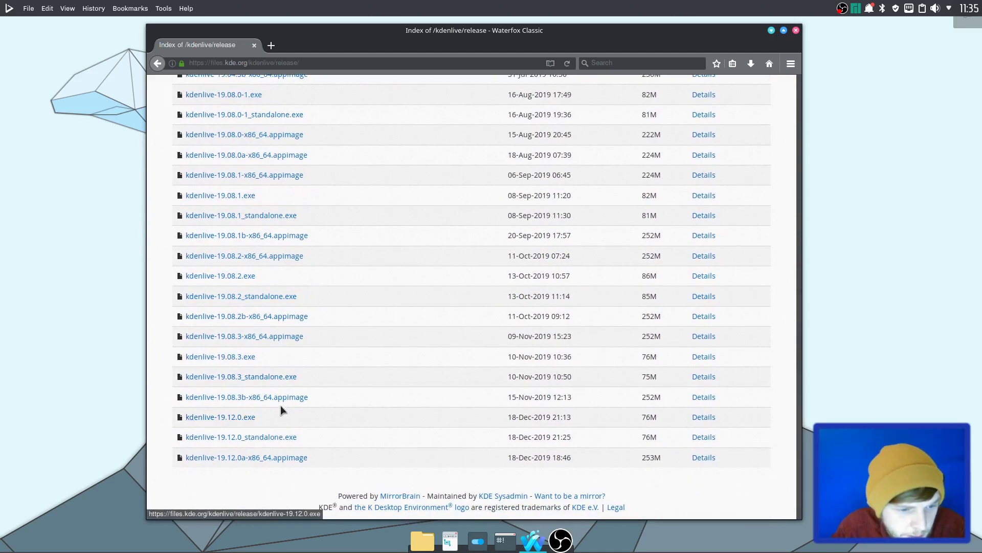
pyautogui.click(249, 337)
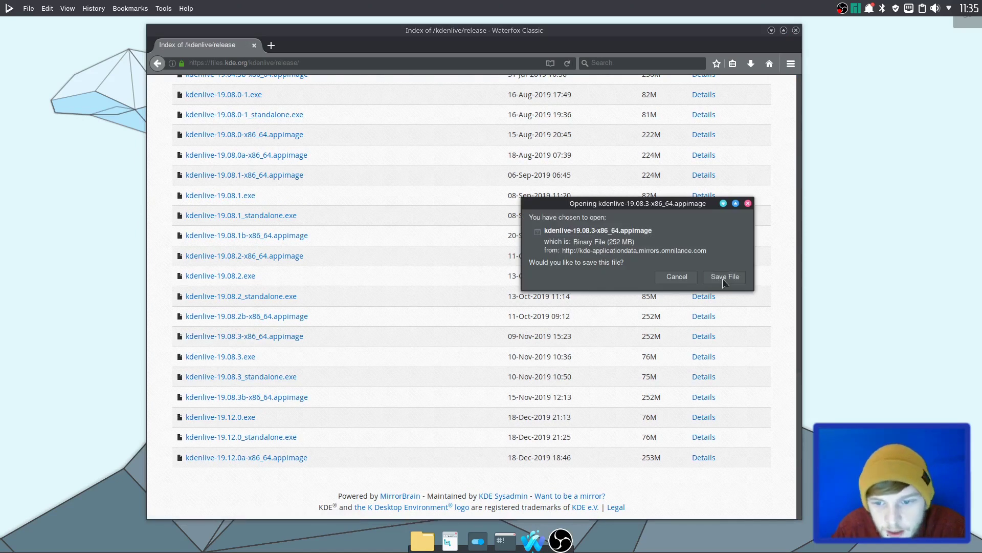
pyautogui.click(725, 276)
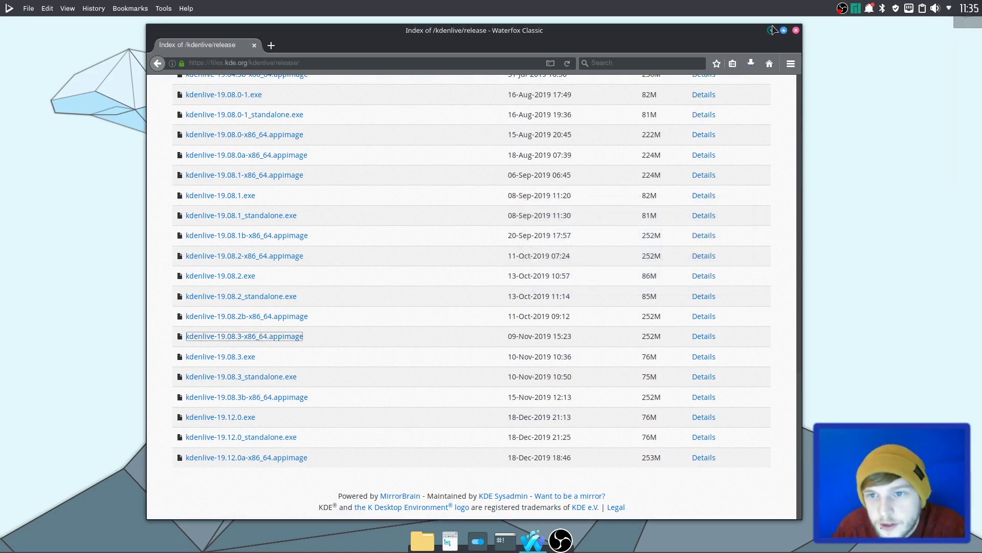
# - Close Waterfox and turn off Show the desktop toolbox in the desktop's Tweaks settings
pyautogui.click(796, 30)
pyautogui.rightClick(592, 101)
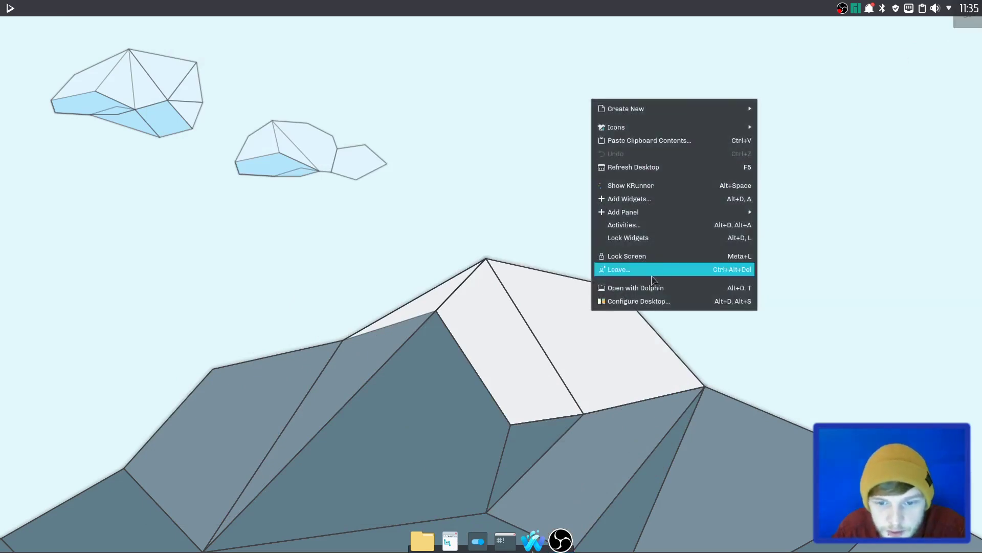
pyautogui.click(651, 296)
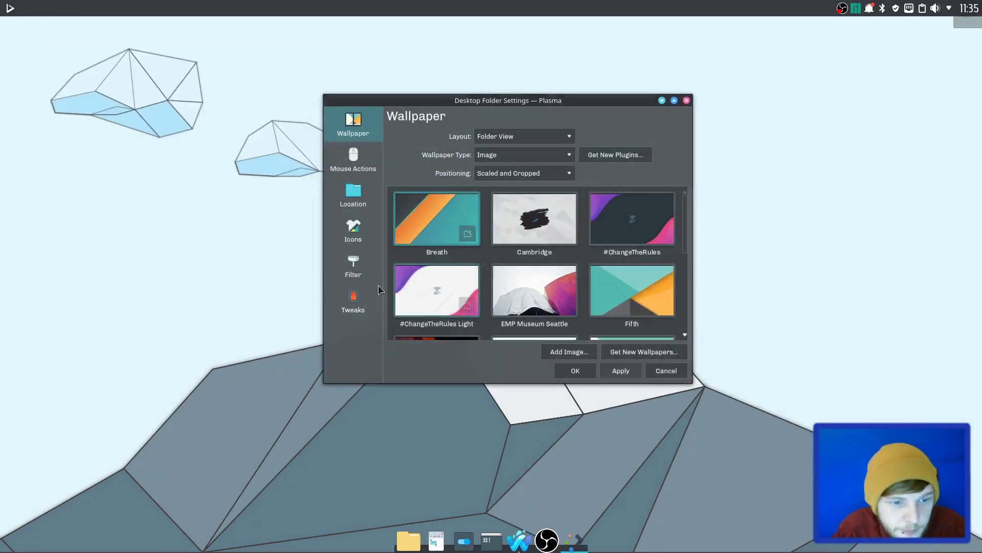
pyautogui.click(343, 305)
pyautogui.click(443, 135)
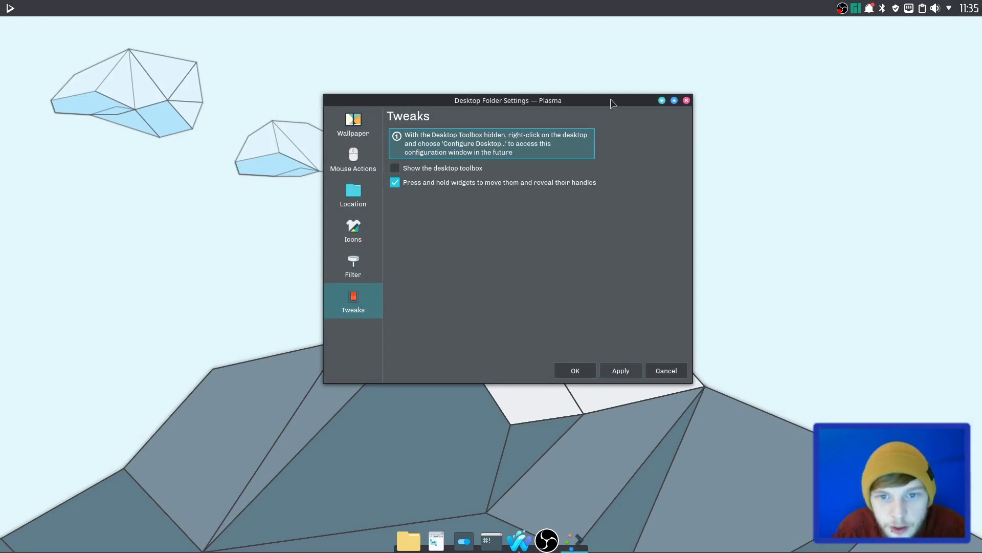
# - Move the desktop settings dialog aside and bring up the widgets browser from the desktop menu
pyautogui.moveTo(610, 99); pyautogui.dragTo(273, 100)
pyautogui.rightClick(546, 89)
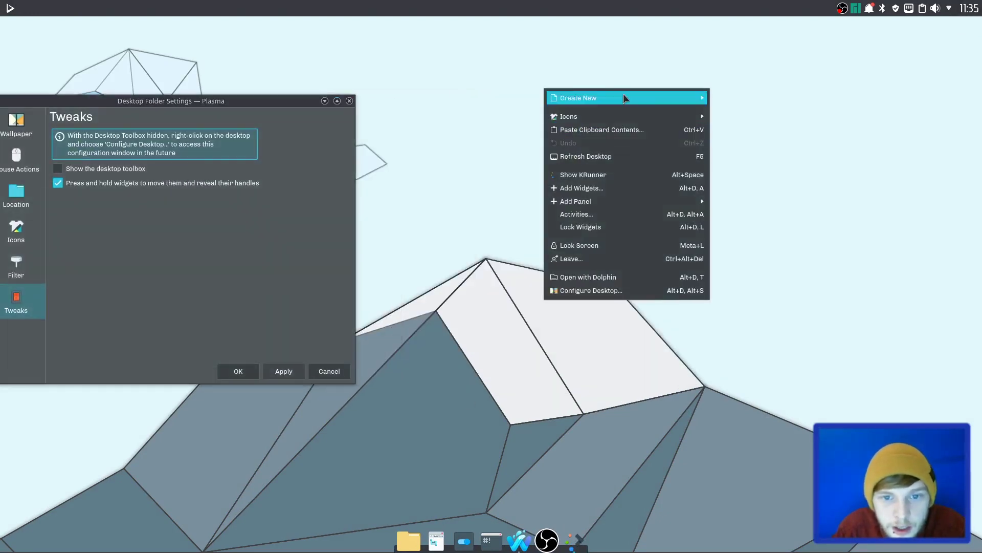
pyautogui.click(630, 189)
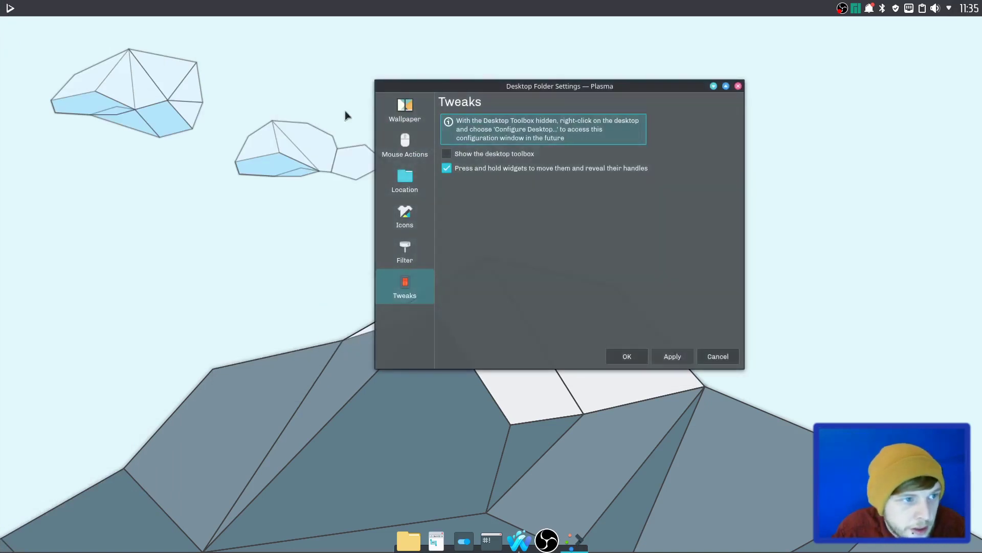
pyautogui.rightClick(150, 65)
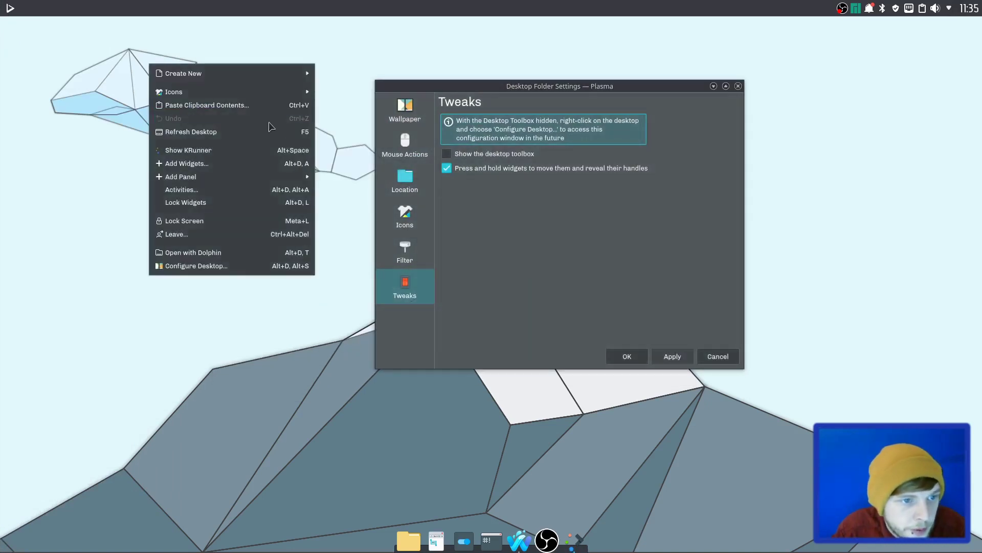
# - Drag a Memory Status widget from the widgets browser onto the desktop's top-right
pyautogui.click(216, 161)
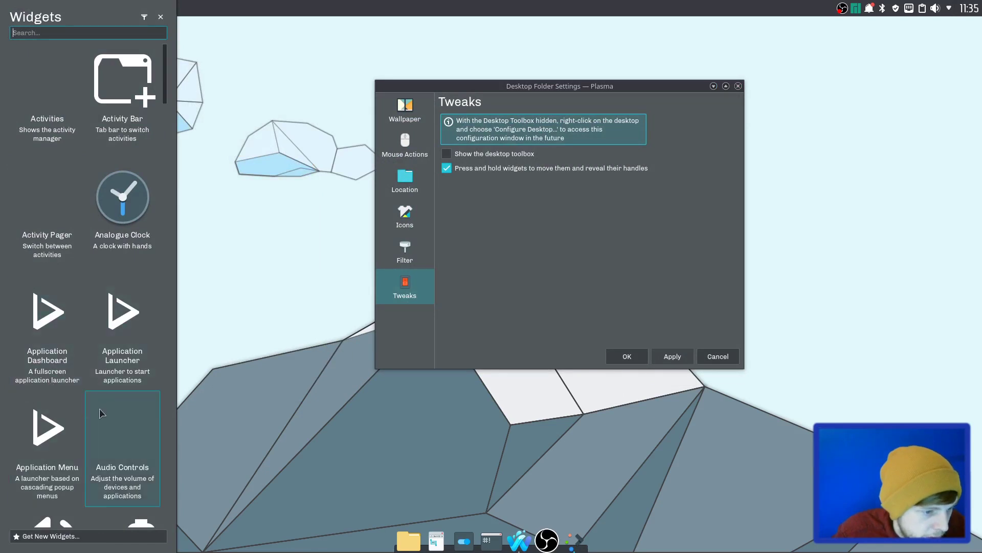
pyautogui.scroll(-5, 105, 408)
pyautogui.scroll(-8, 109, 407)
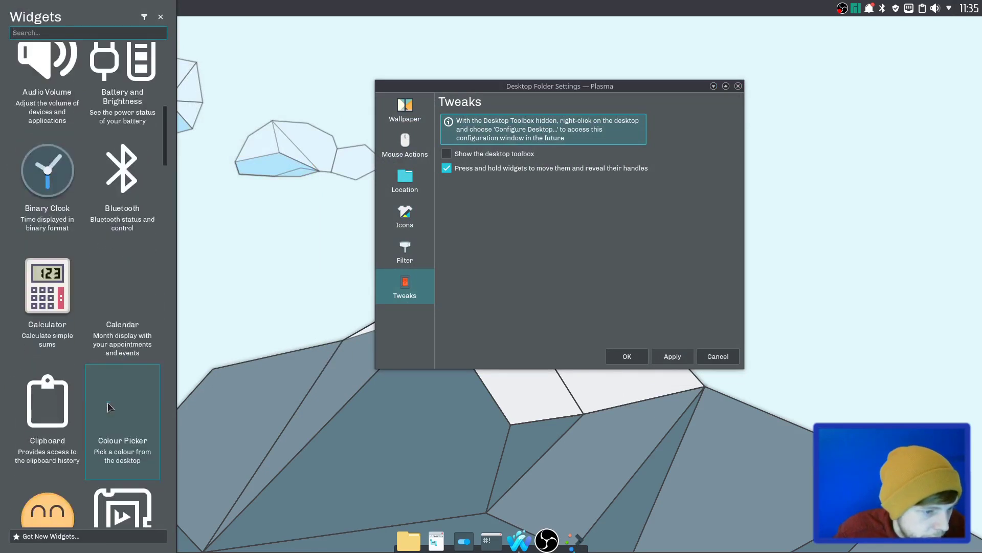
pyautogui.scroll(-6, 108, 402)
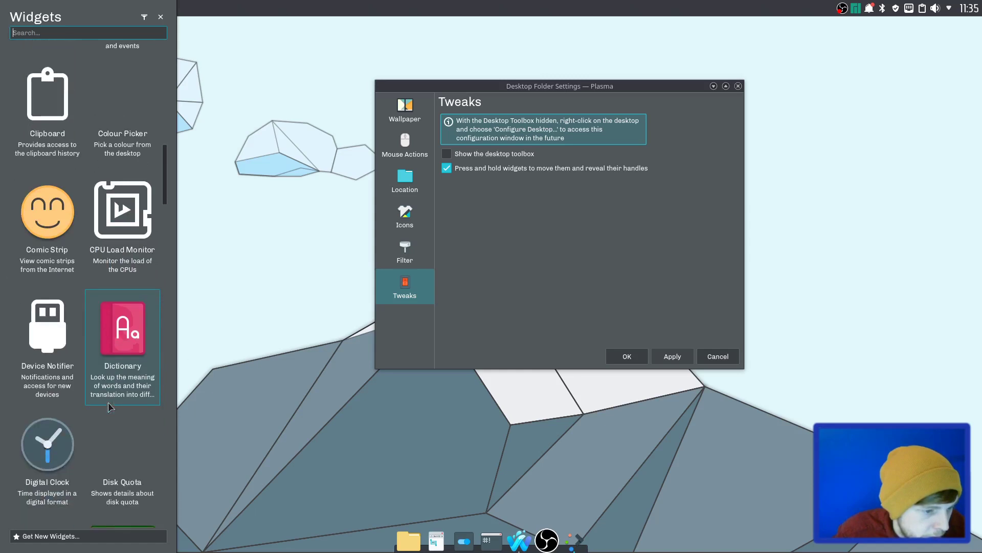
pyautogui.scroll(-5, 108, 402)
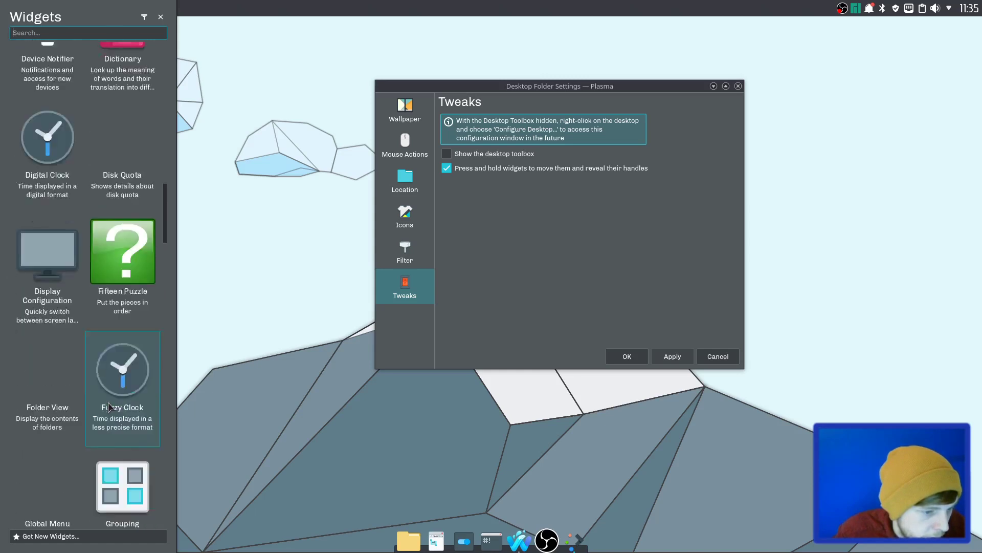
pyautogui.scroll(-2, 109, 407)
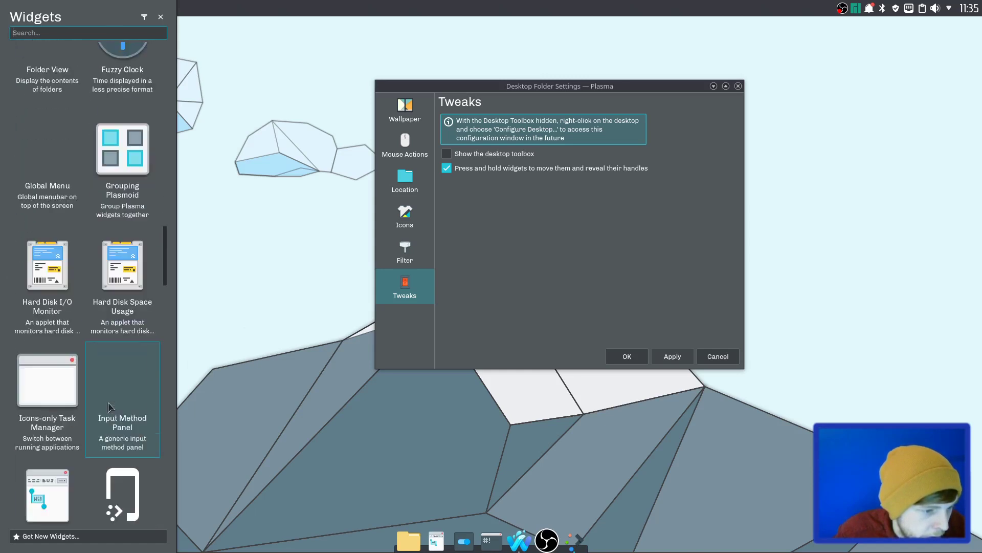
pyautogui.scroll(-2, 108, 406)
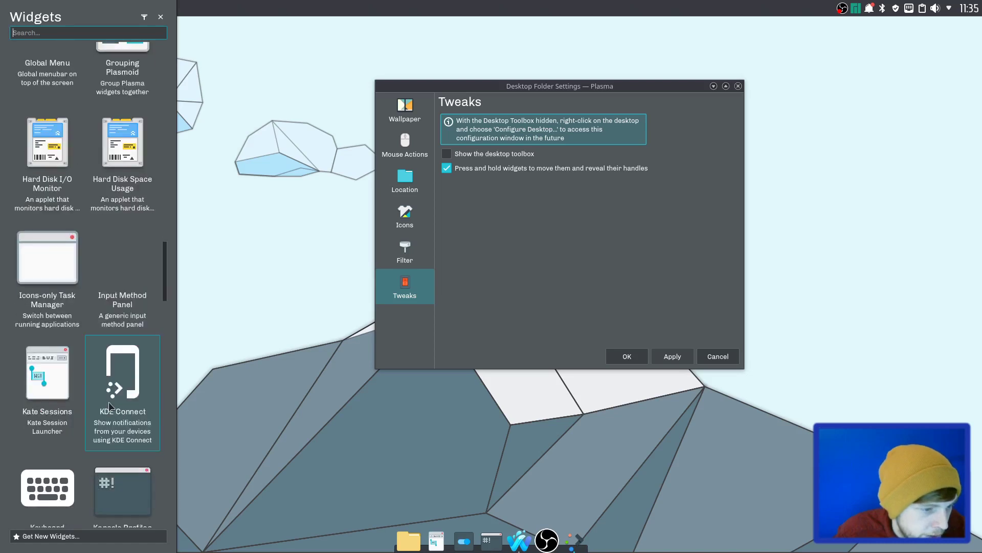
pyautogui.scroll(-3, 109, 407)
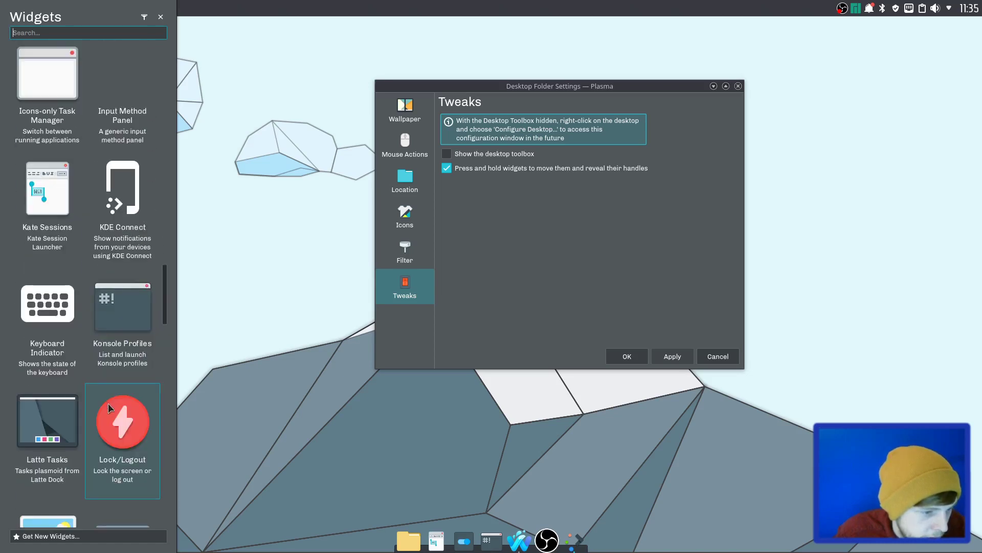
pyautogui.scroll(-5, 72, 413)
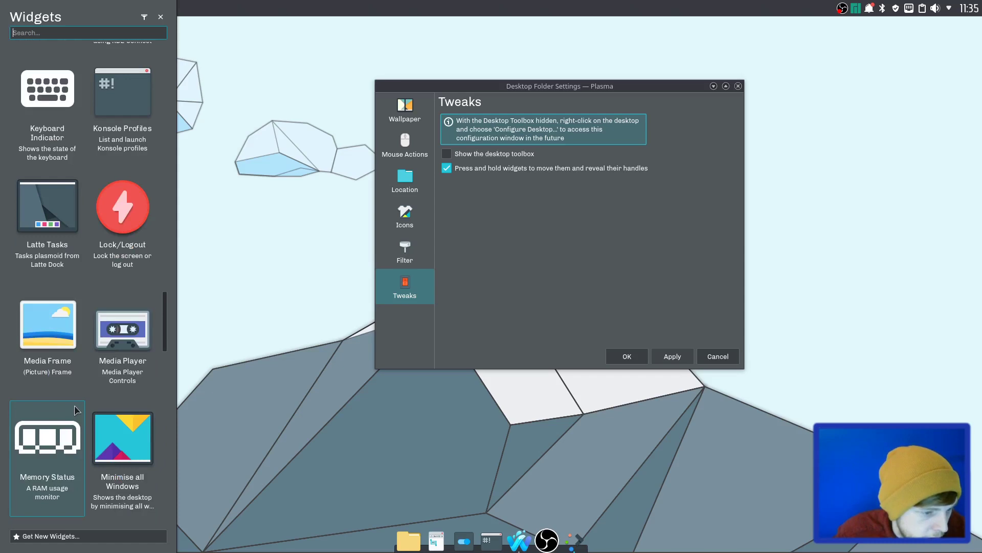
pyautogui.moveTo(37, 446); pyautogui.dragTo(879, 67)
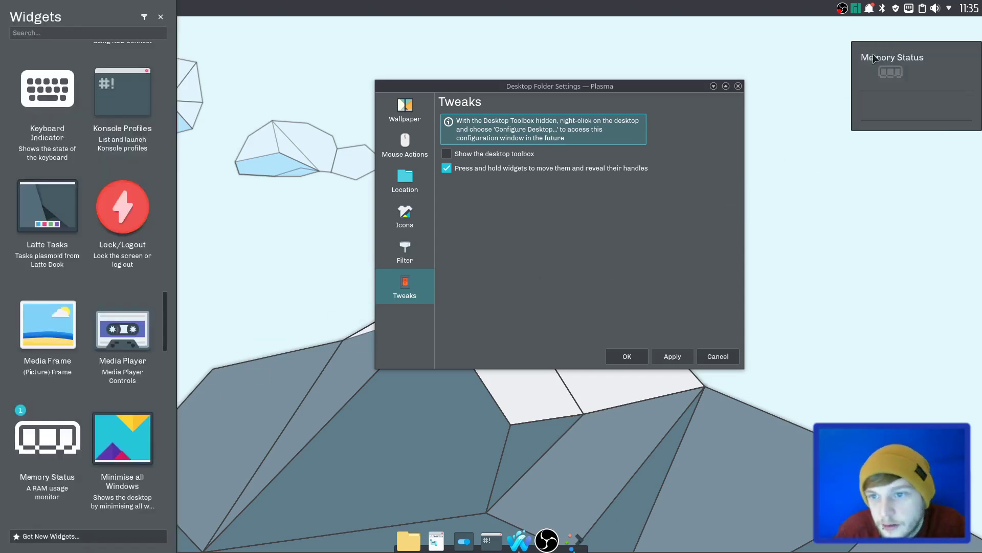
# - Close the settings dialog and widget browser, then nudge Memory Status into the corner
pyautogui.press('Escape')
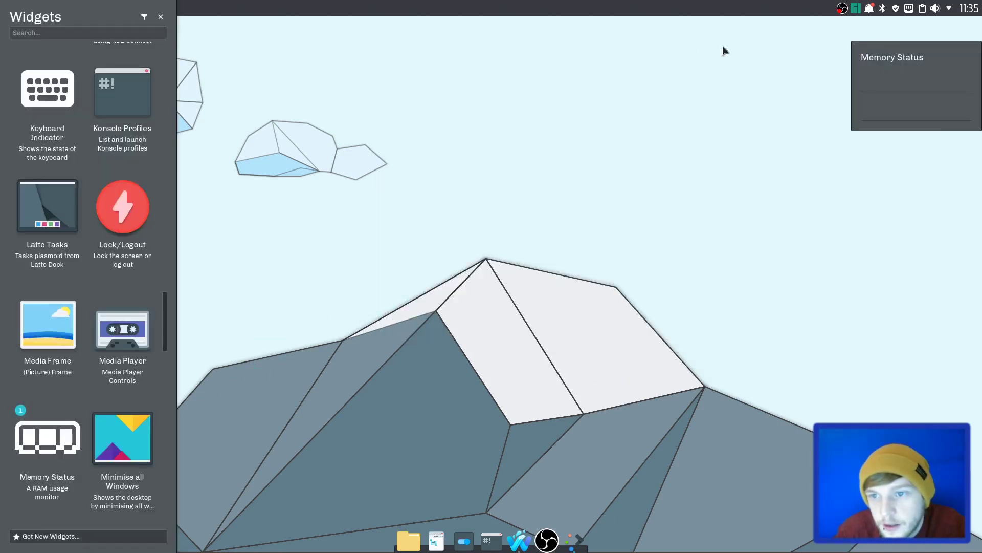
pyautogui.click(161, 17)
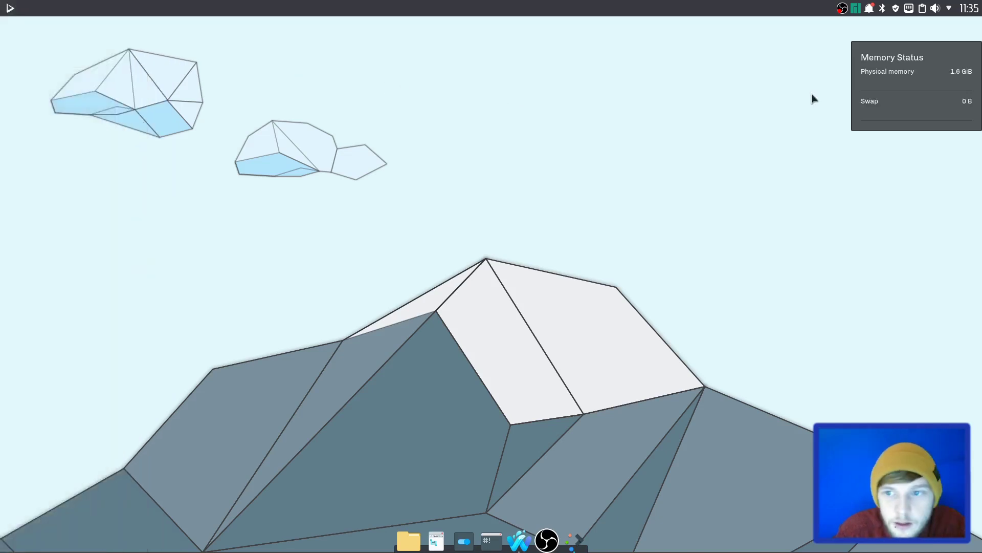
pyautogui.moveTo(917, 55); pyautogui.dragTo(908, 32)
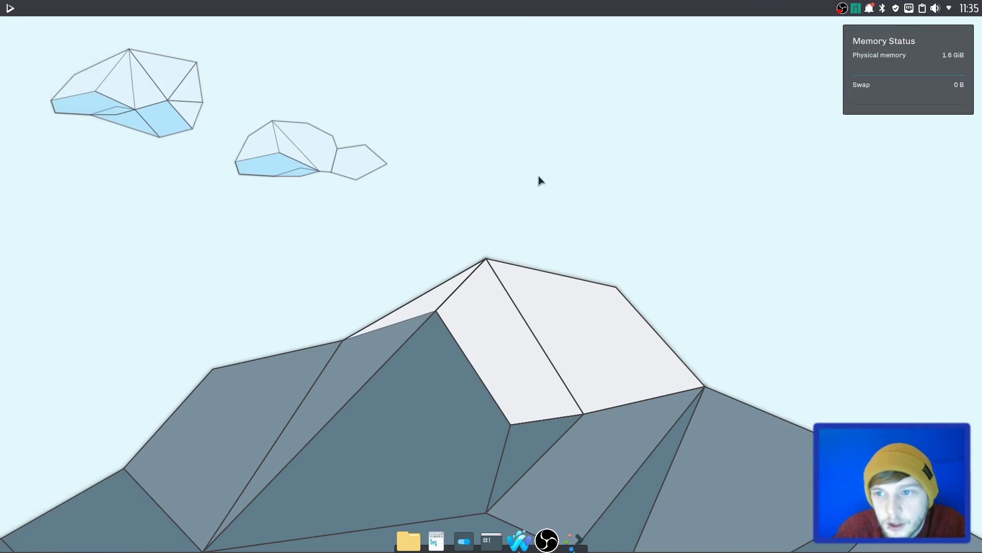
pyautogui.rightClick(472, 198)
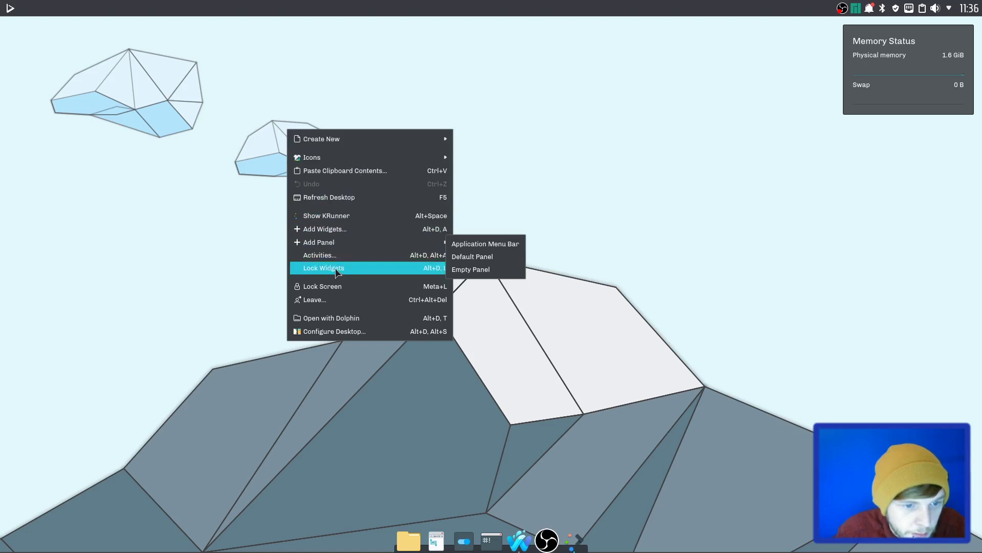
# - Add a Network Monitor widget found via 'netw' beneath Memory Status, then lock the widgets
pyautogui.click(328, 229)
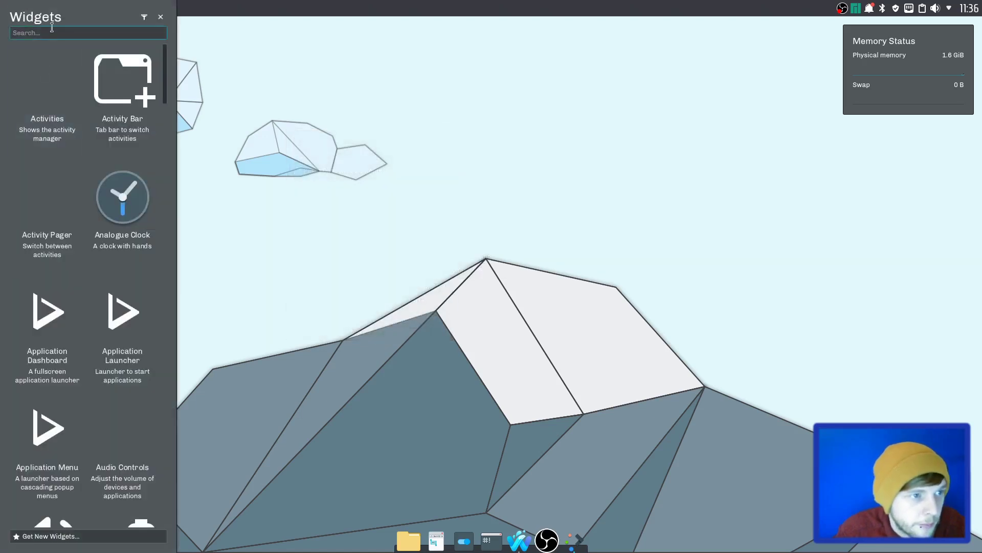
pyautogui.write('netw')
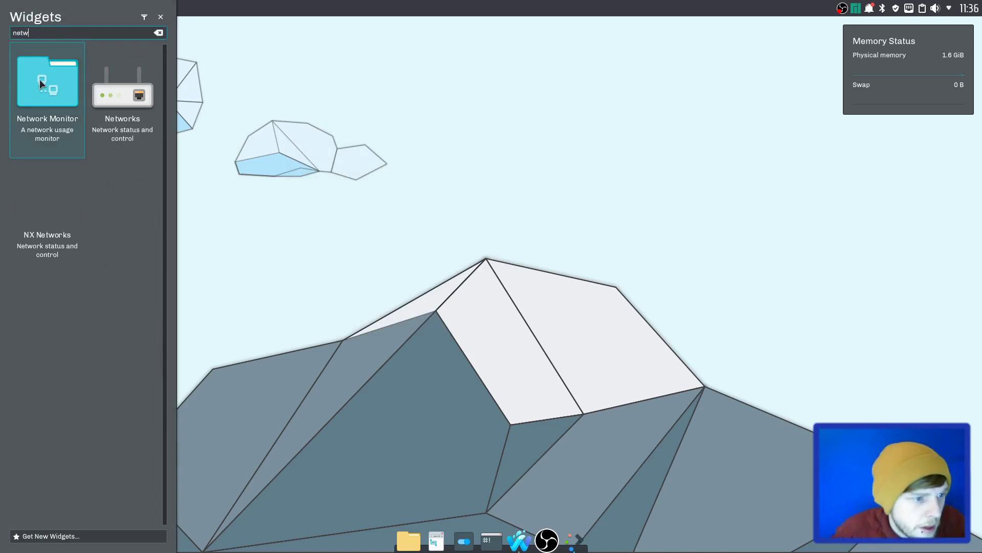
pyautogui.moveTo(39, 78); pyautogui.dragTo(894, 158)
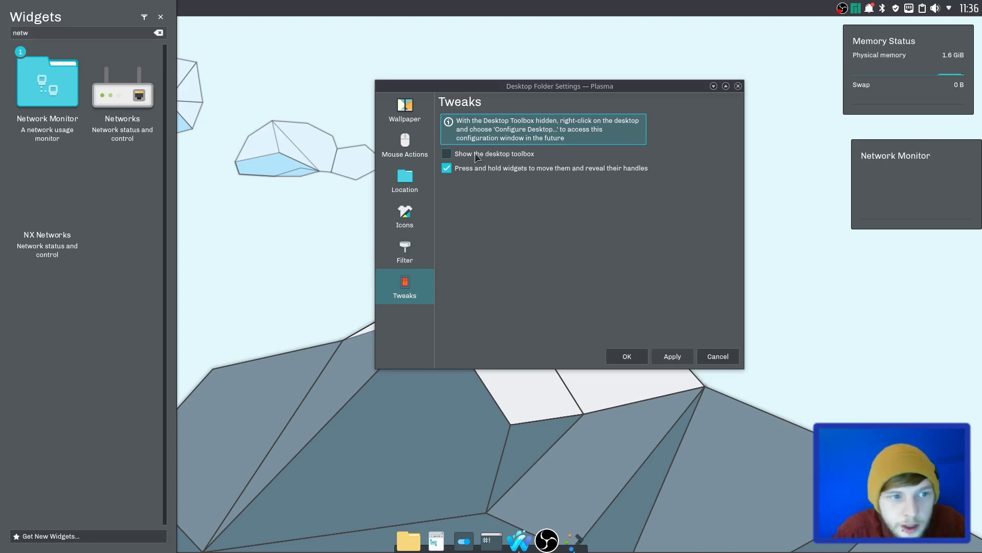
pyautogui.press('Escape')
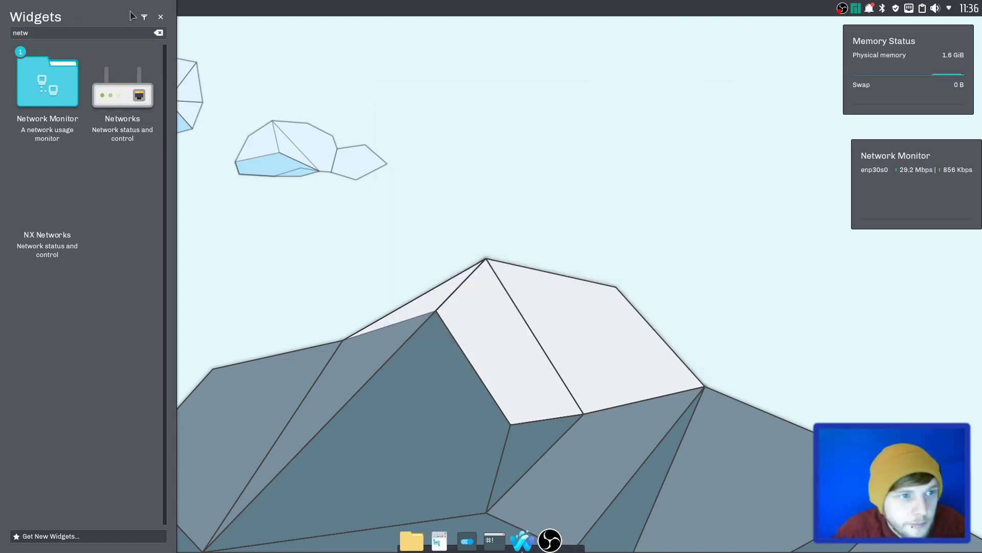
pyautogui.click(161, 17)
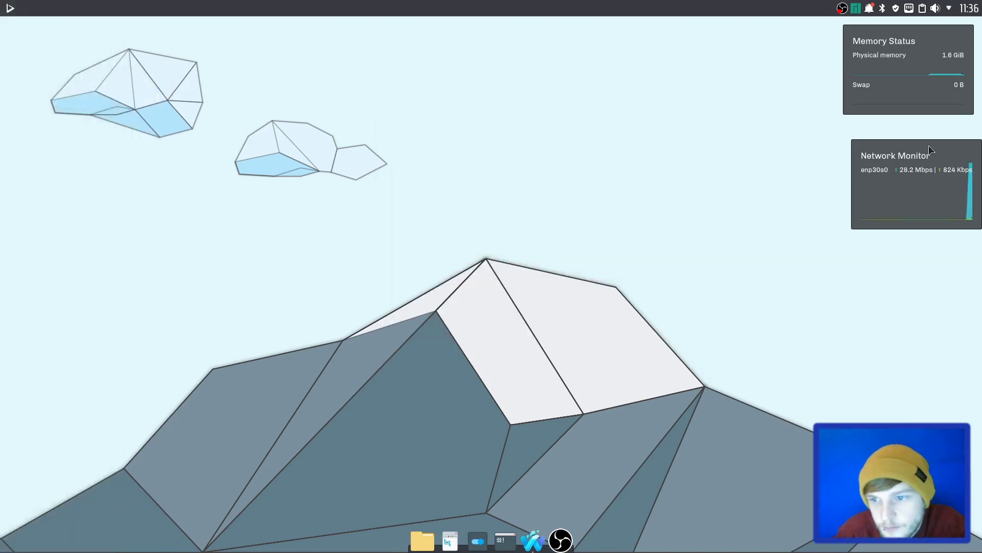
pyautogui.moveTo(928, 146); pyautogui.dragTo(922, 130)
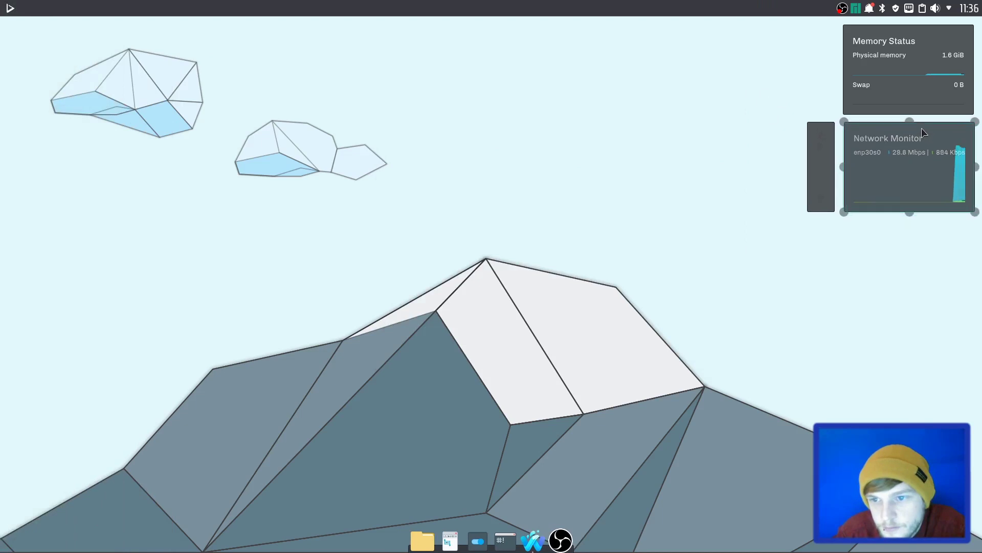
pyautogui.rightClick(756, 132)
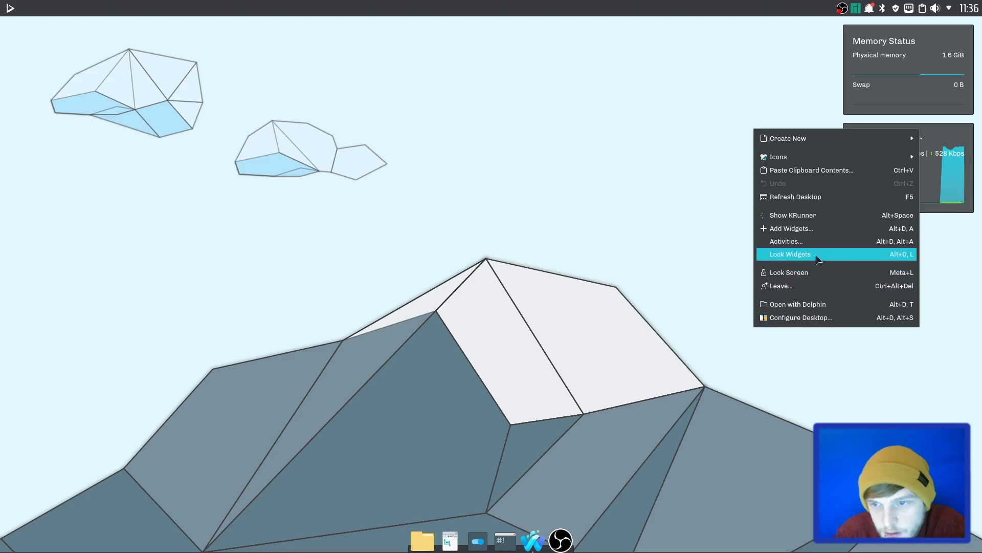
pyautogui.click(791, 254)
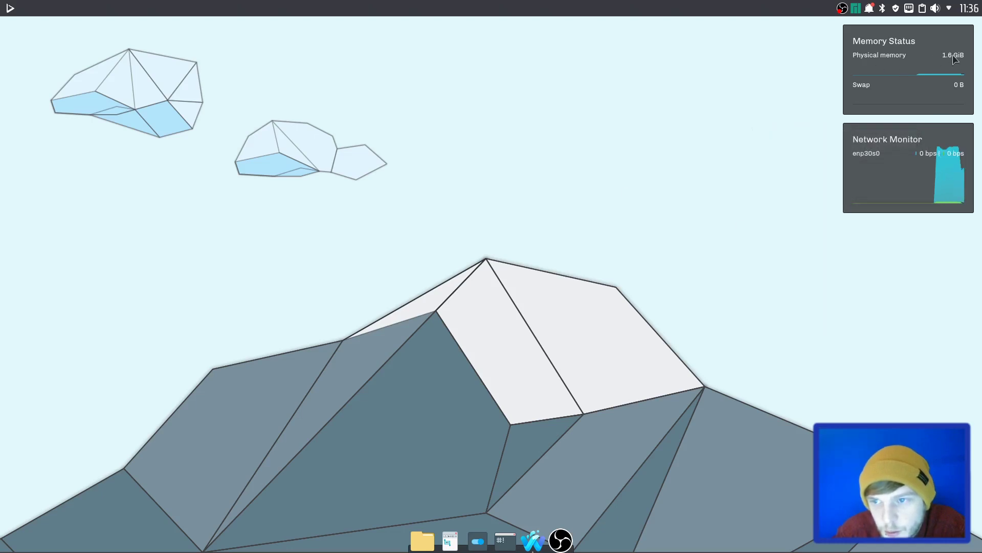
# - Open the Downloads folder in Dolphin from Waterfox's downloads list and copy the kdenlive appimage
pyautogui.click(561, 540)
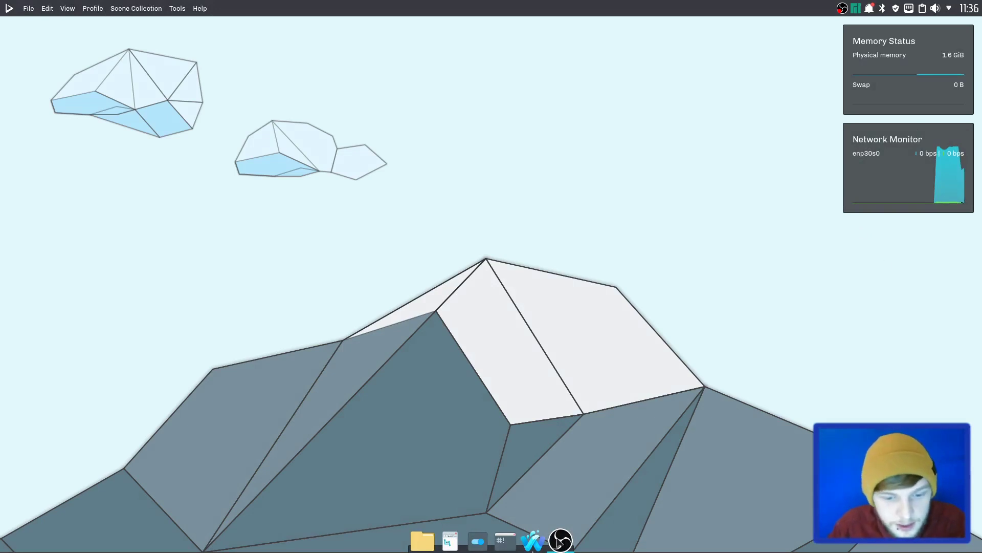
pyautogui.click(533, 540)
pyautogui.click(751, 63)
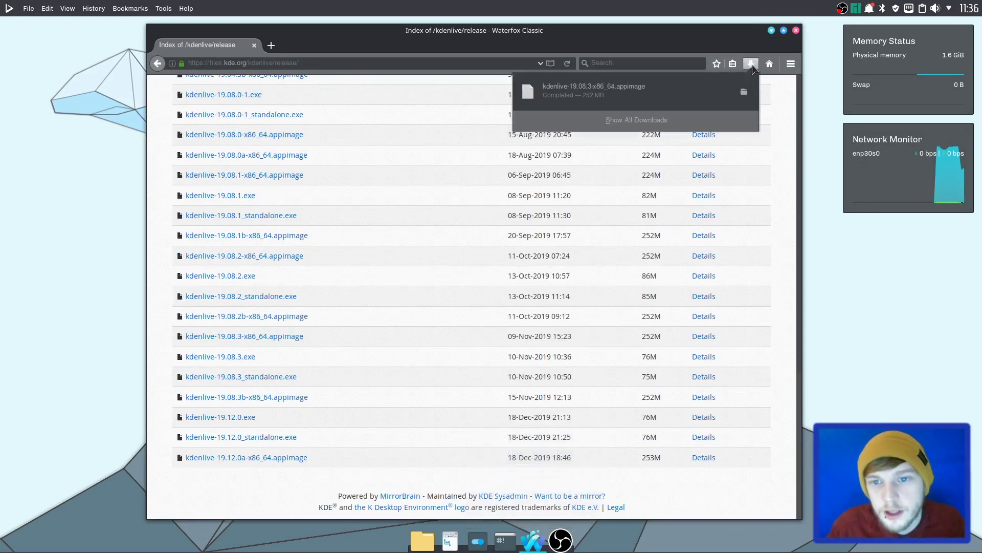
pyautogui.click(745, 92)
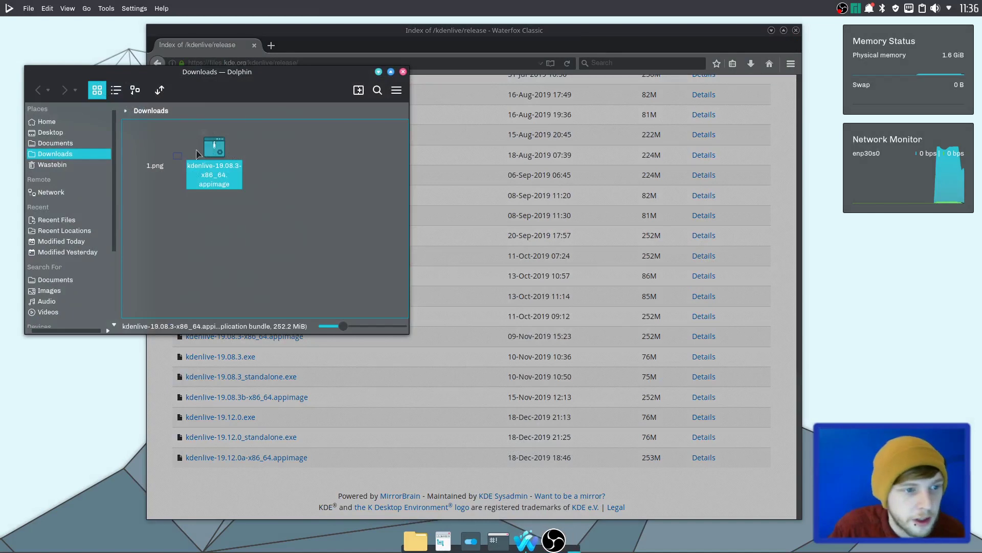
pyautogui.rightClick(207, 177)
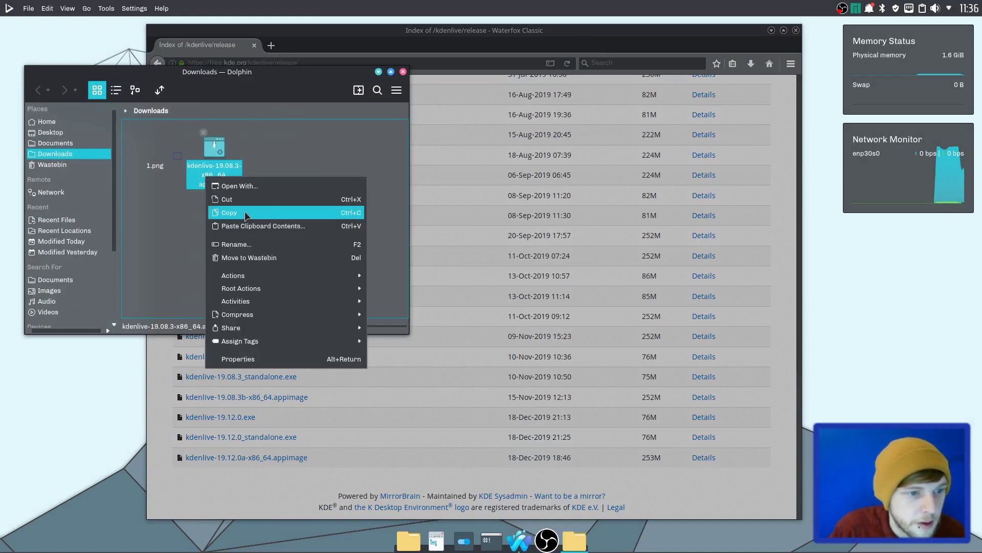
pyautogui.click(245, 210)
pyautogui.rightClick(348, 153)
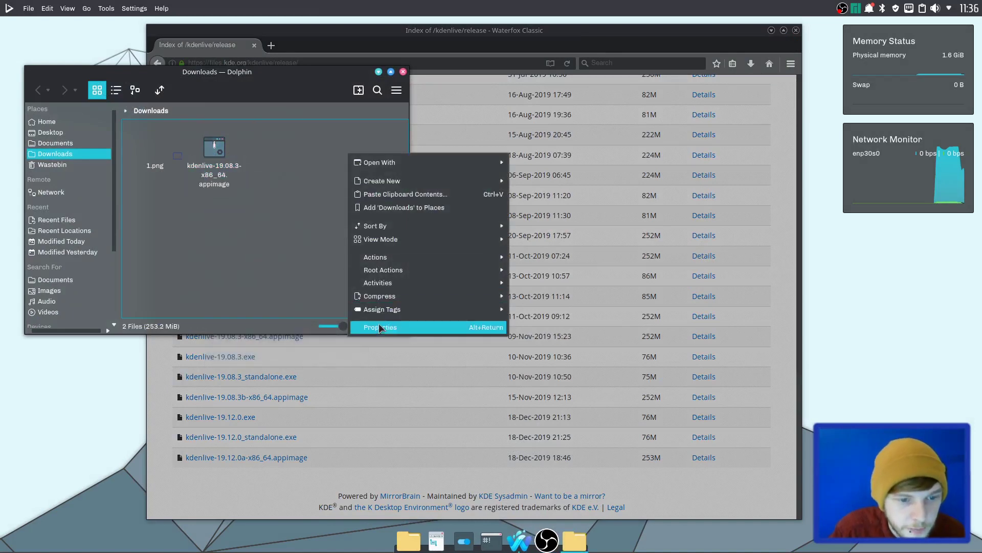
pyautogui.click(401, 194)
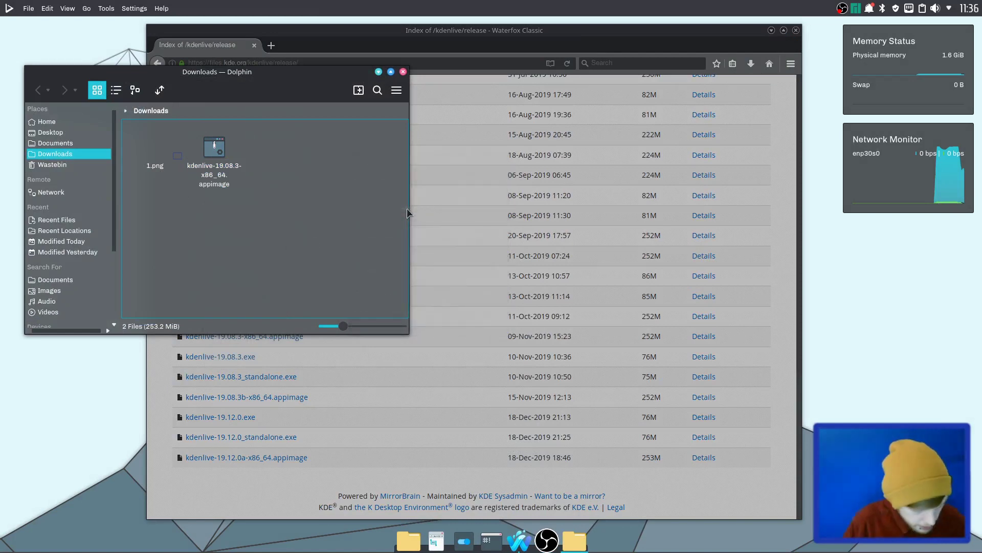
# - Open a terminal in ~/Downloads and list its files
pyautogui.hotkey('ctrl', 'alt', 't')
pyautogui.write('cd ~/')
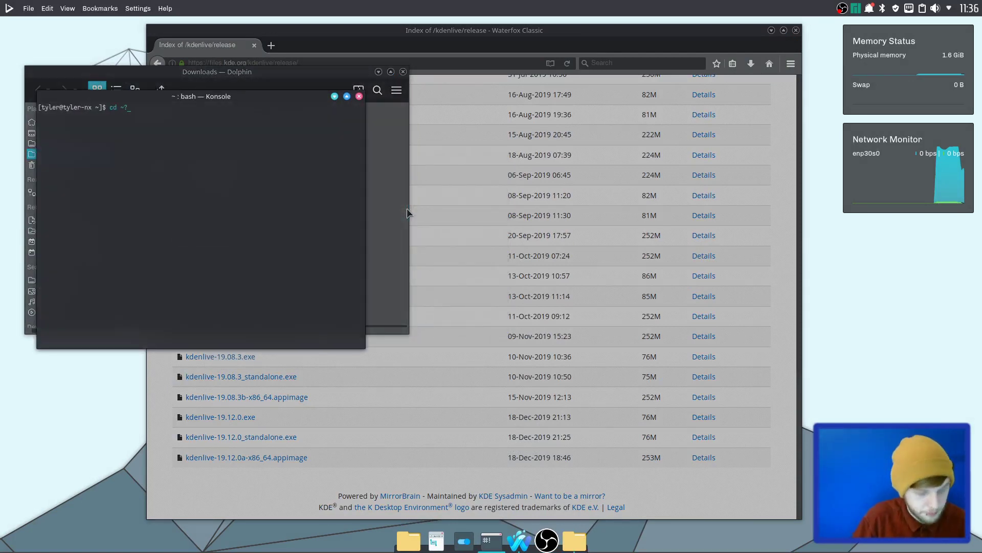
pyautogui.write('Downloads')
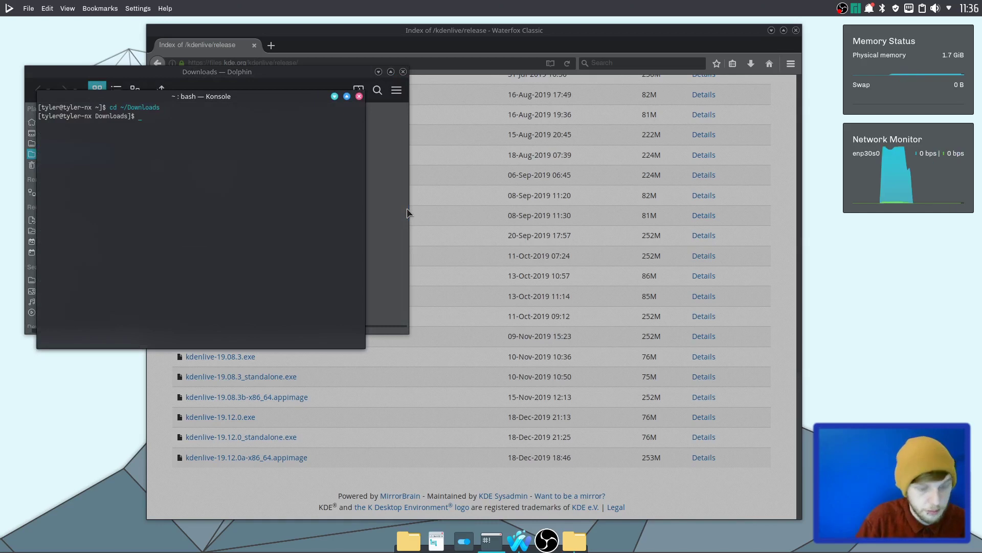
pyautogui.press('Return')
pyautogui.write('ls')
pyautogui.press('Return')
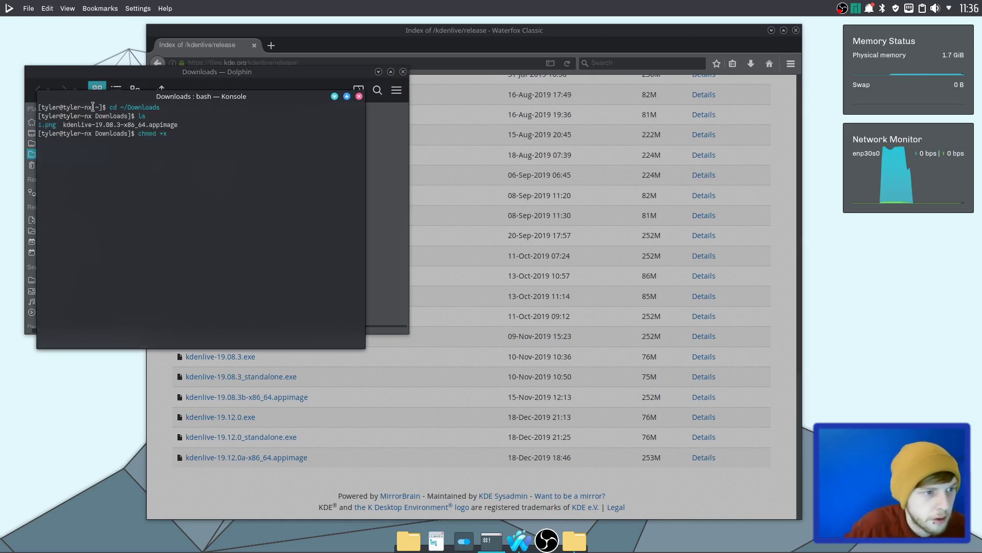
# - Make kdenlive-19.08.3-x86_64.appimage executable with chmod +x, then re-list the folder to confirm
pyautogui.moveTo(64, 123); pyautogui.dragTo(181, 127)
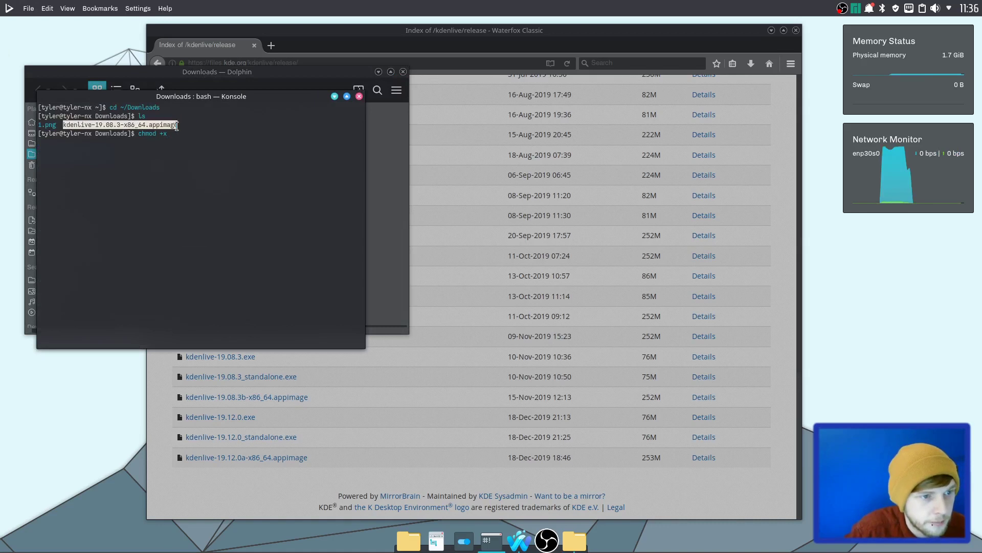
pyautogui.write('chmod +x')
pyautogui.press('shift+Insert')
pyautogui.press('Return')
pyautogui.write('ls')
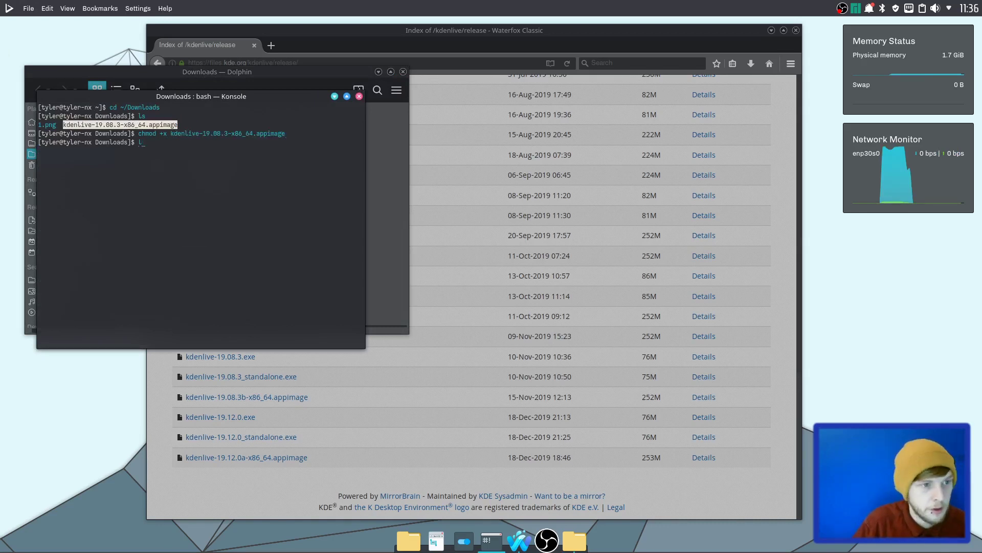
pyautogui.press('Return')
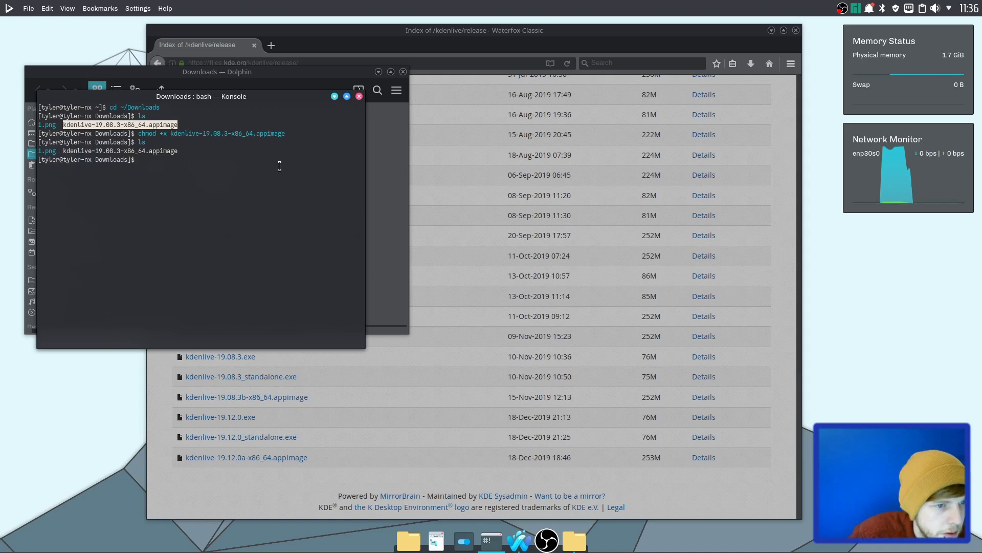
pyautogui.write('ls')
pyautogui.press('Return')
pyautogui.write('ls')
pyautogui.press('Return')
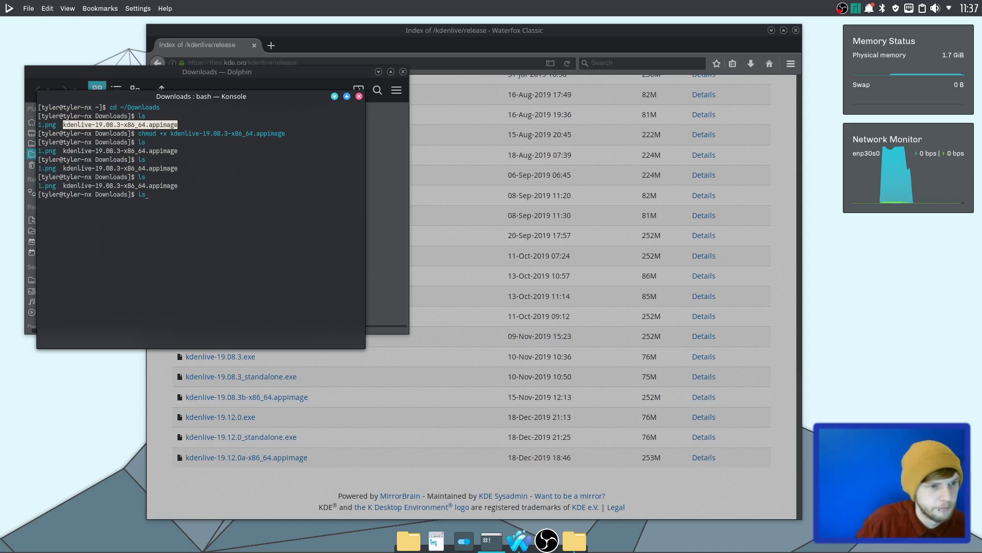
# - Close the terminal and copy the Kdenlive appimage file in Dolphin
pyautogui.click(359, 96)
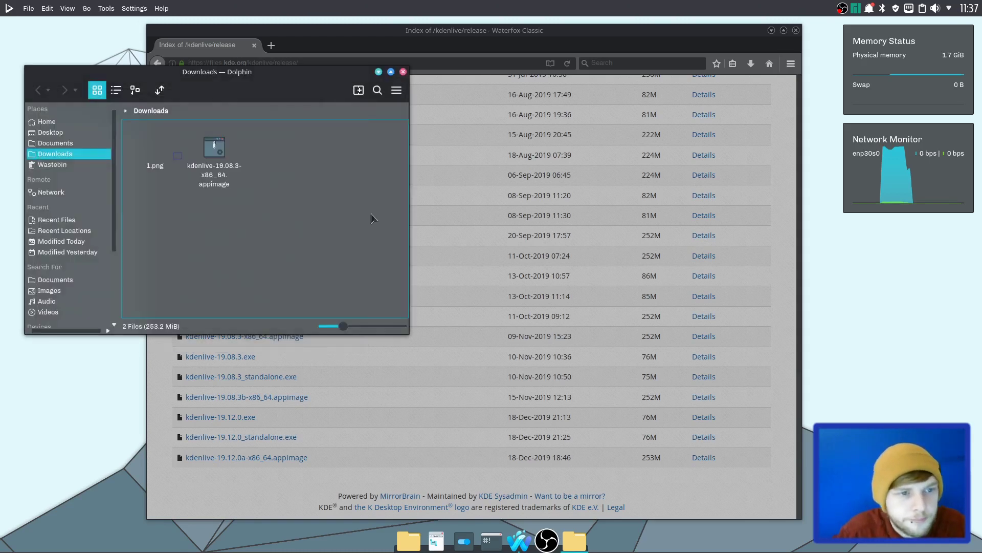
pyautogui.rightClick(212, 169)
pyautogui.click(240, 203)
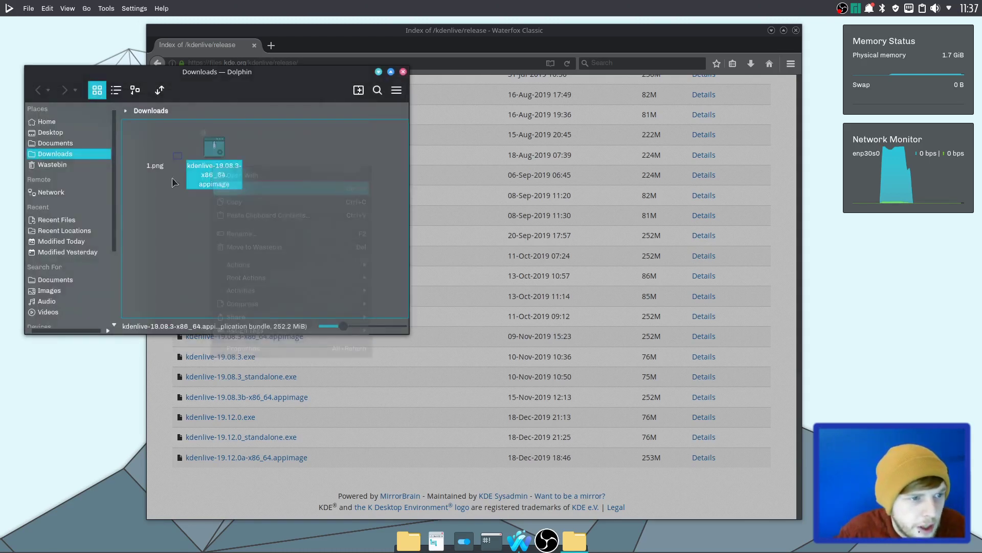
pyautogui.click(46, 121)
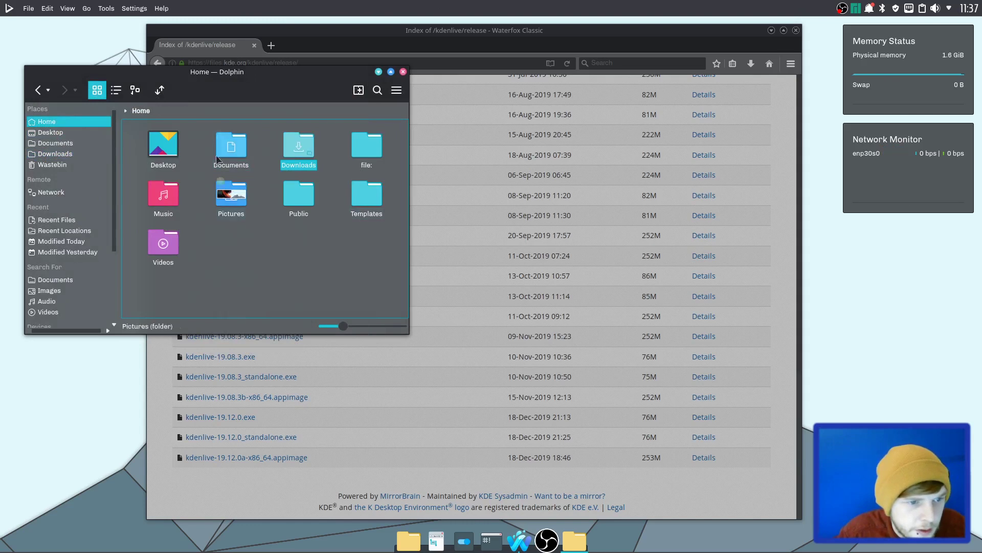
# - Execute the kdenlive appimage from Downloads and bring the new Kdenlive window forward
pyautogui.click(299, 165)
pyautogui.click(218, 174)
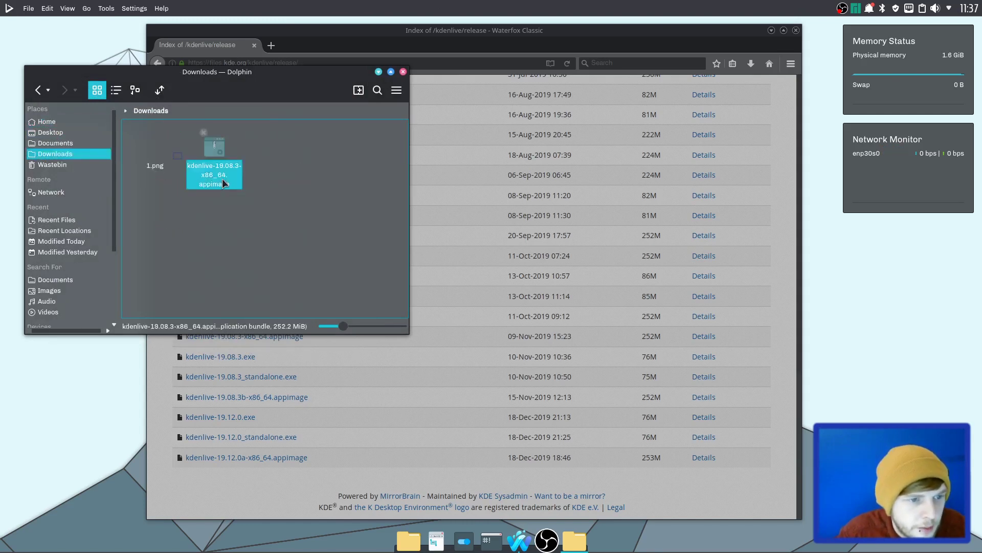
pyautogui.click(232, 203)
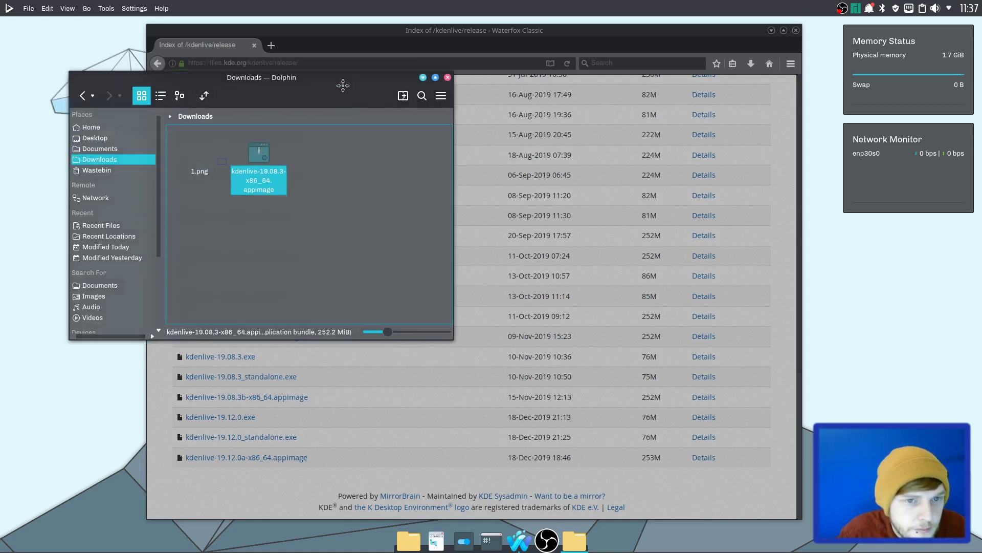
pyautogui.moveTo(269, 78); pyautogui.dragTo(713, 146)
pyautogui.click(368, 126)
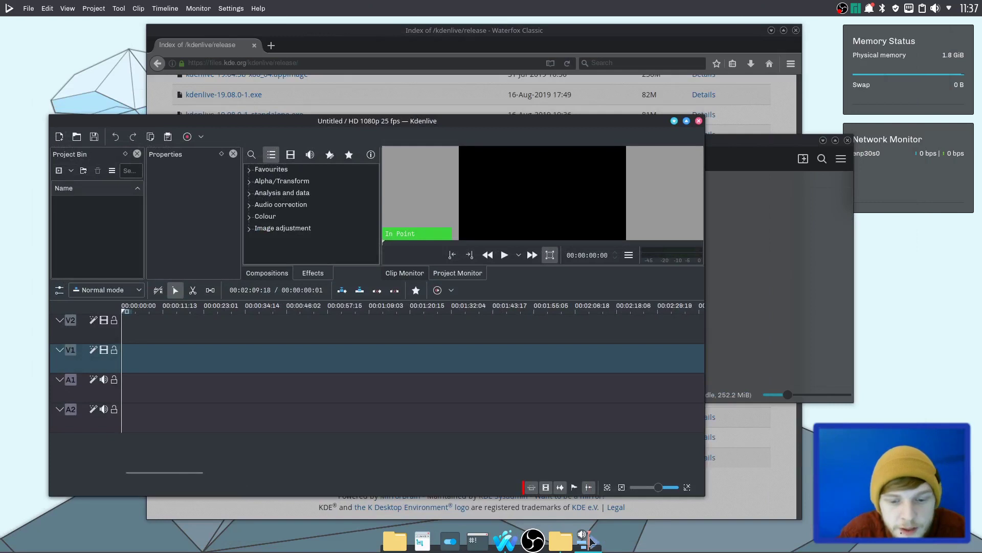
# - Pin Kdenlive to the dock, relaunch and close it, then centre the Dolphin window
pyautogui.rightClick(591, 541)
pyautogui.click(607, 450)
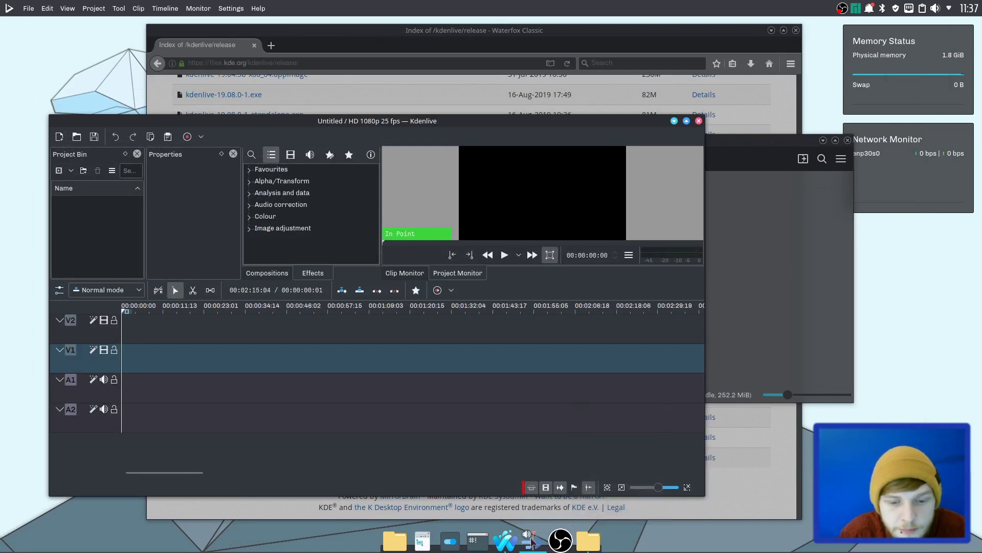
pyautogui.click(699, 121)
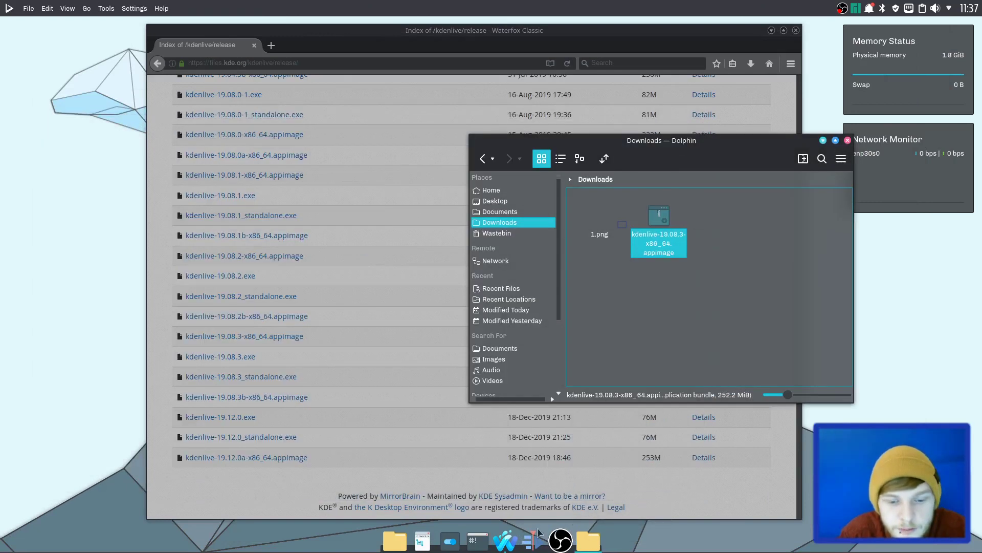
pyautogui.click(637, 250)
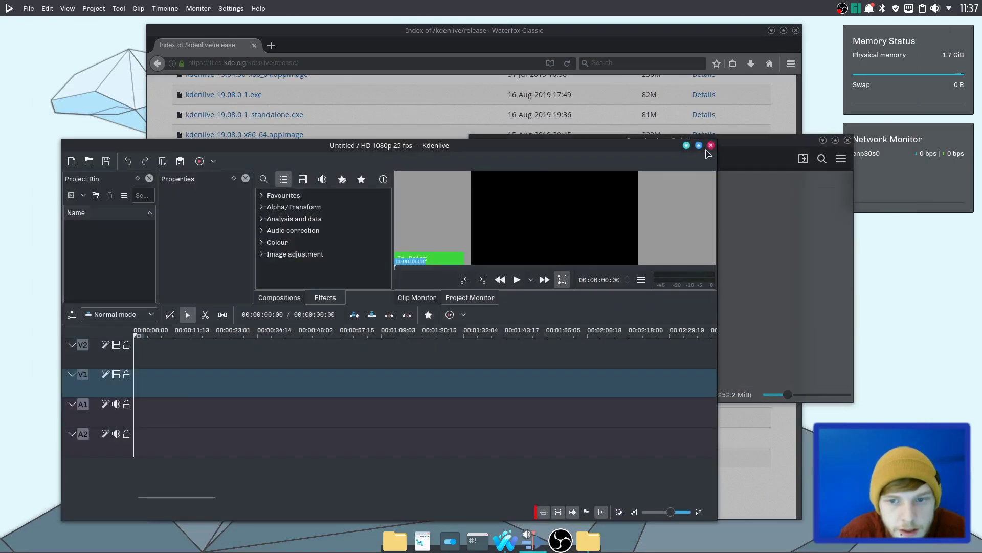
pyautogui.click(710, 145)
pyautogui.moveTo(681, 146); pyautogui.dragTo(450, 174)
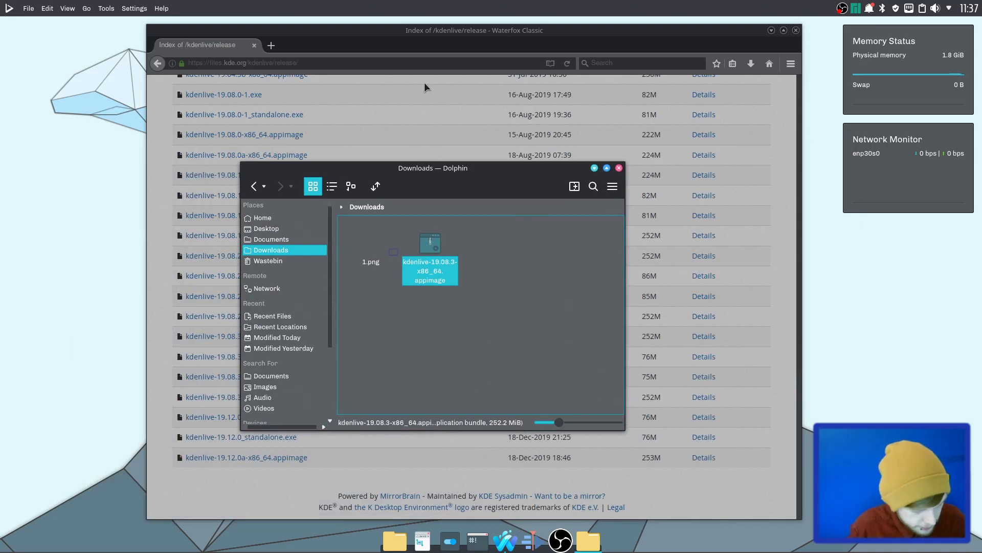
# - Search 'kdenlive' in KRunner, then start a second Kdenlive from the application launcher
pyautogui.hotkey('alt', 'space')
pyautogui.write('kdenlive')
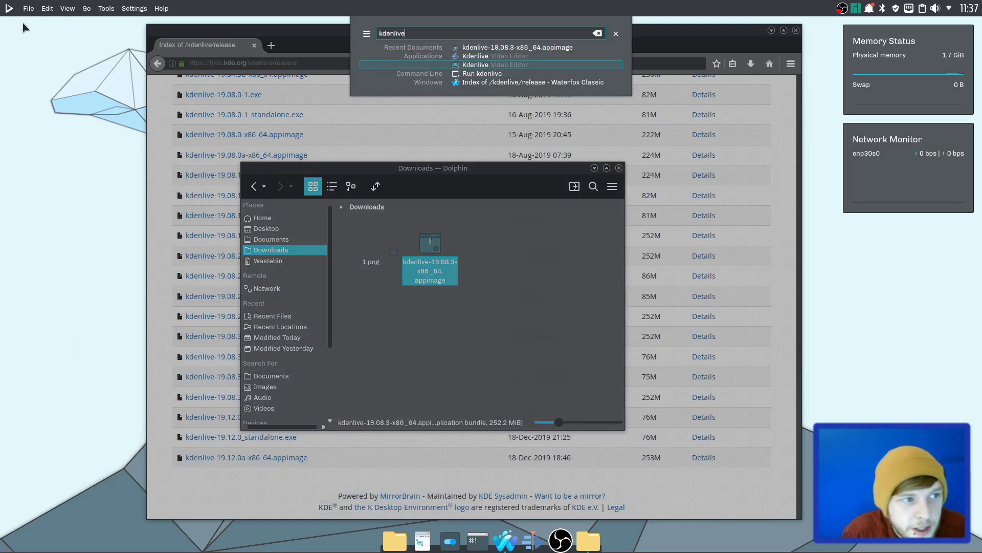
pyautogui.click(9, 9)
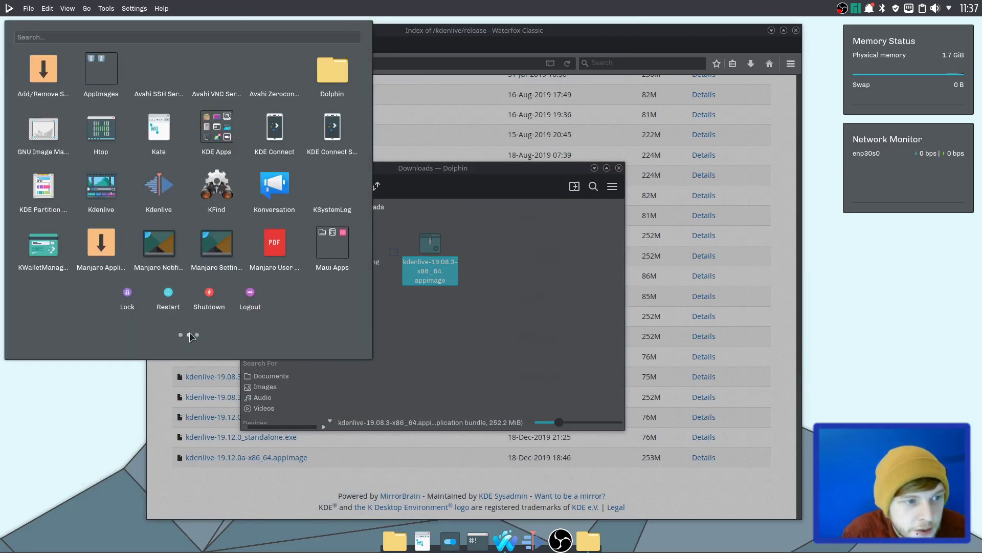
pyautogui.click(109, 193)
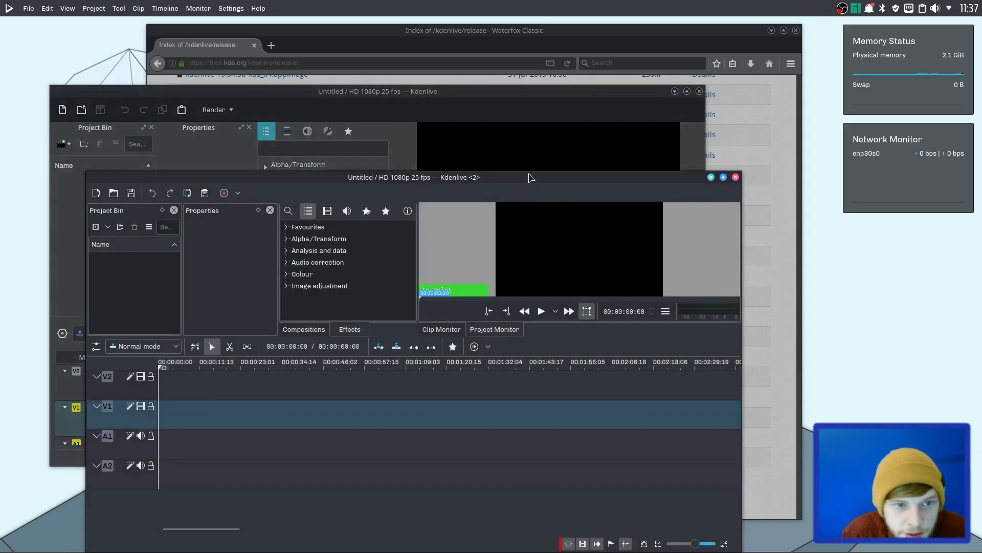
# - Launch Kdenlive via an 'appimage' launcher search, then minimize and close the Kdenlive windows
pyautogui.moveTo(530, 177); pyautogui.dragTo(784, 87)
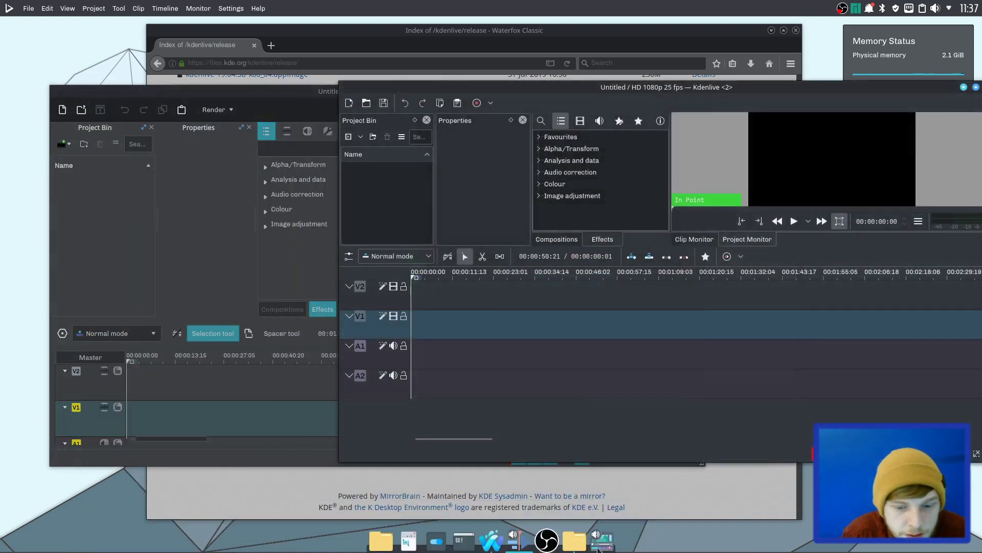
pyautogui.click(9, 9)
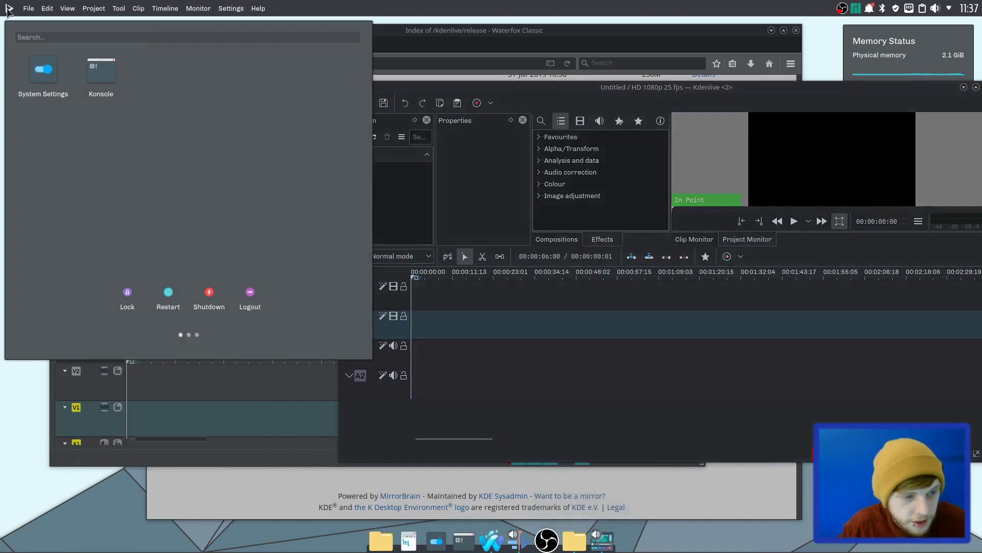
pyautogui.write('appima')
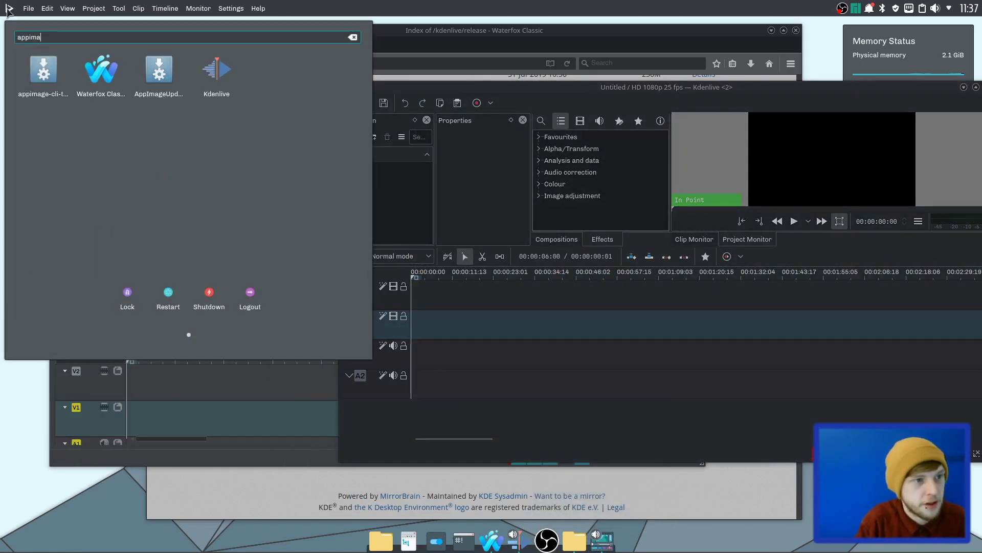
pyautogui.write('ge')
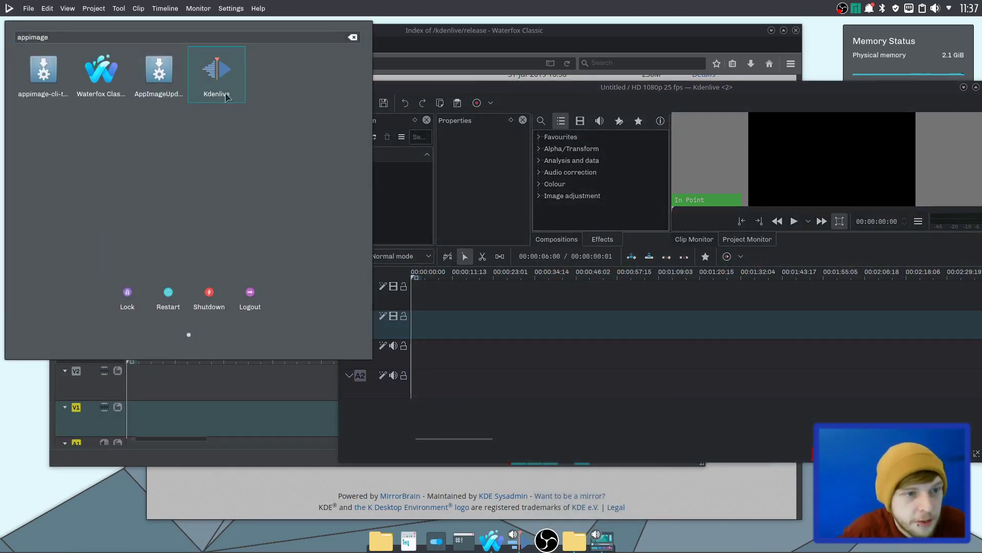
pyautogui.click(524, 544)
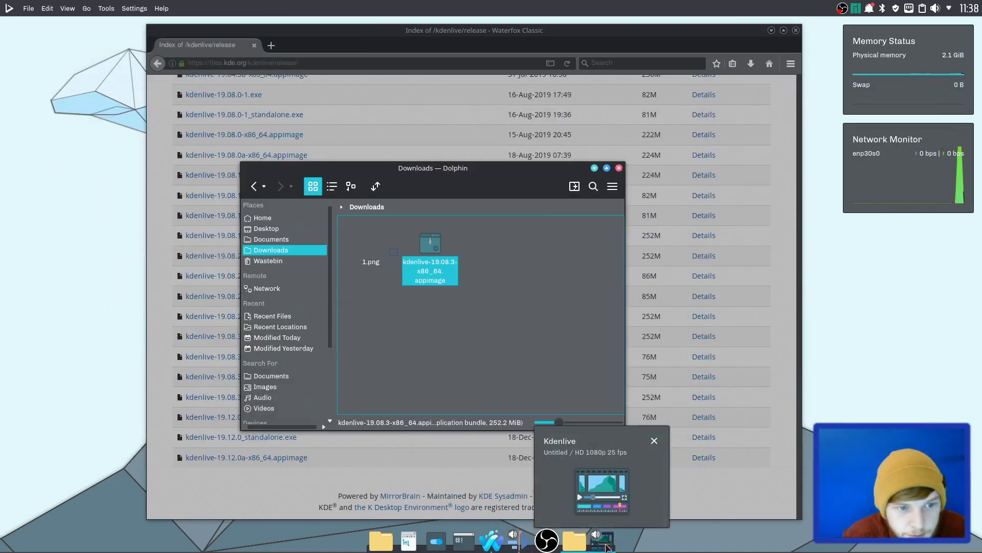
pyautogui.click(604, 544)
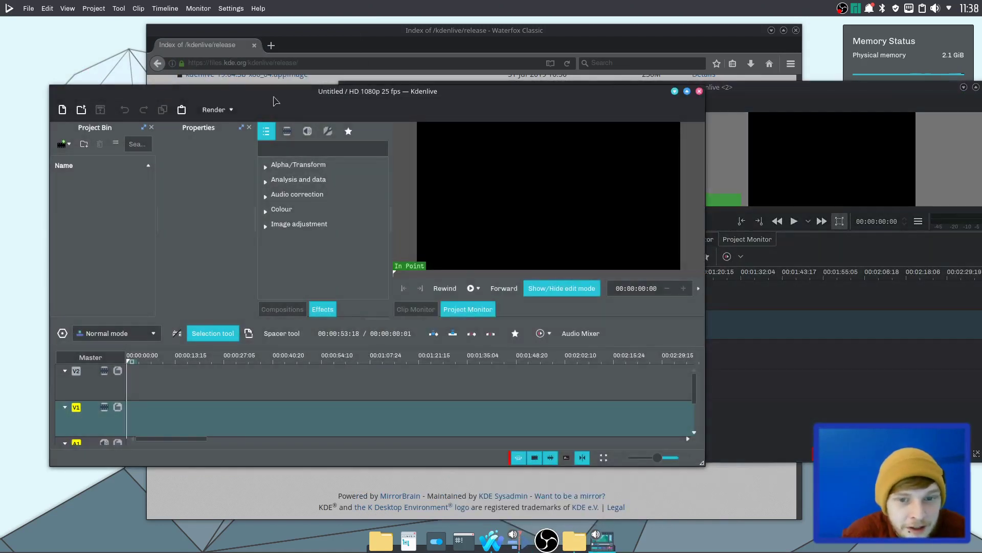
pyautogui.click(737, 91)
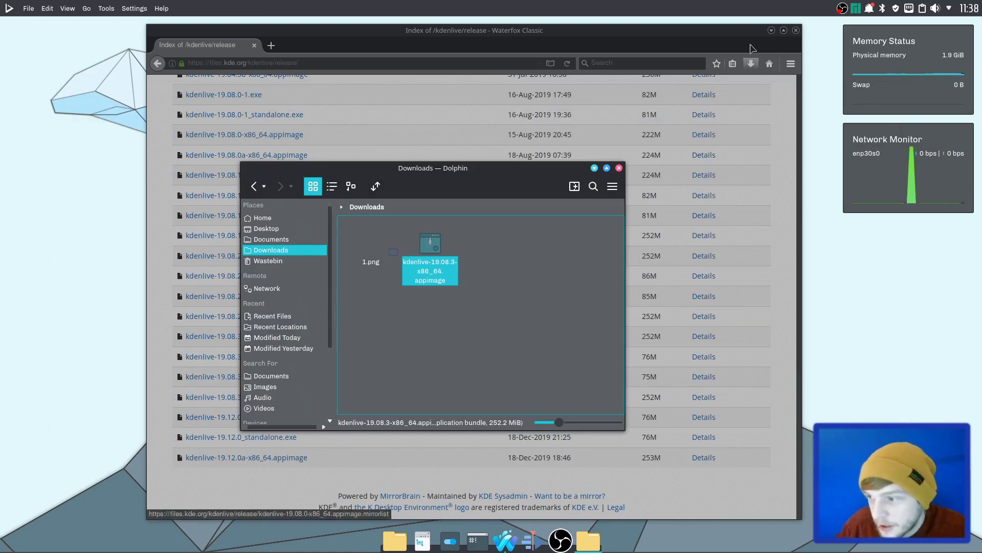
# - Return Dolphin to the home folder, then close Dolphin and Waterfox
pyautogui.click(582, 278)
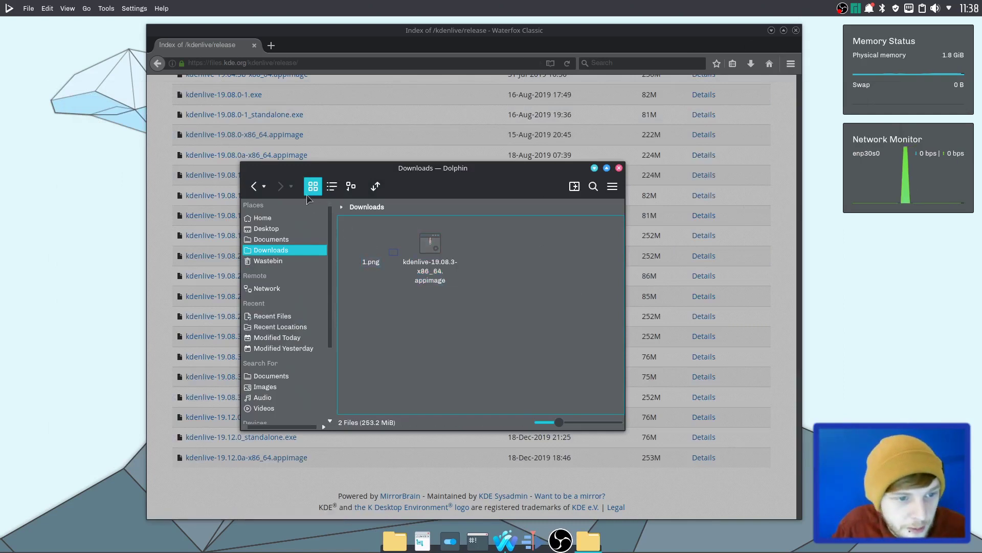
pyautogui.click(253, 186)
pyautogui.click(619, 168)
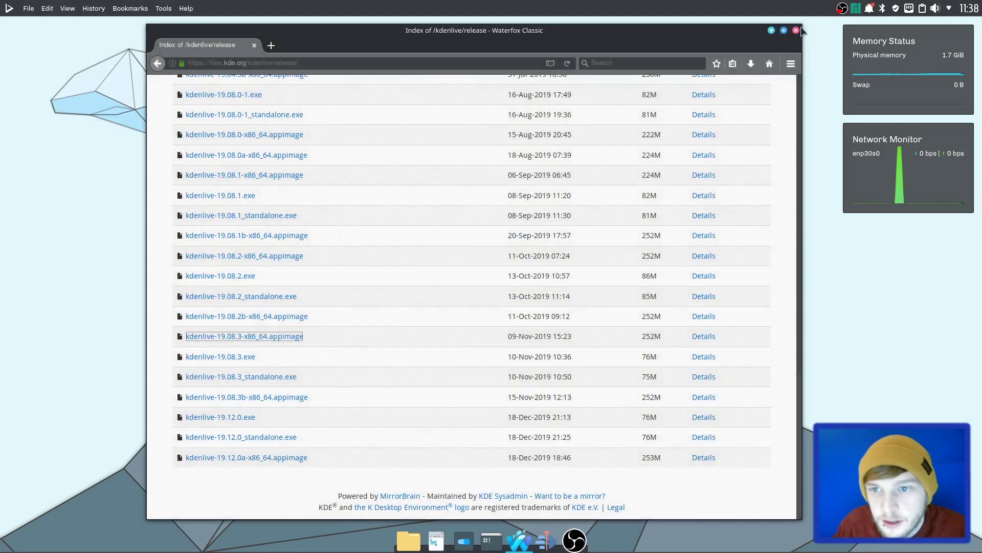
pyautogui.click(796, 30)
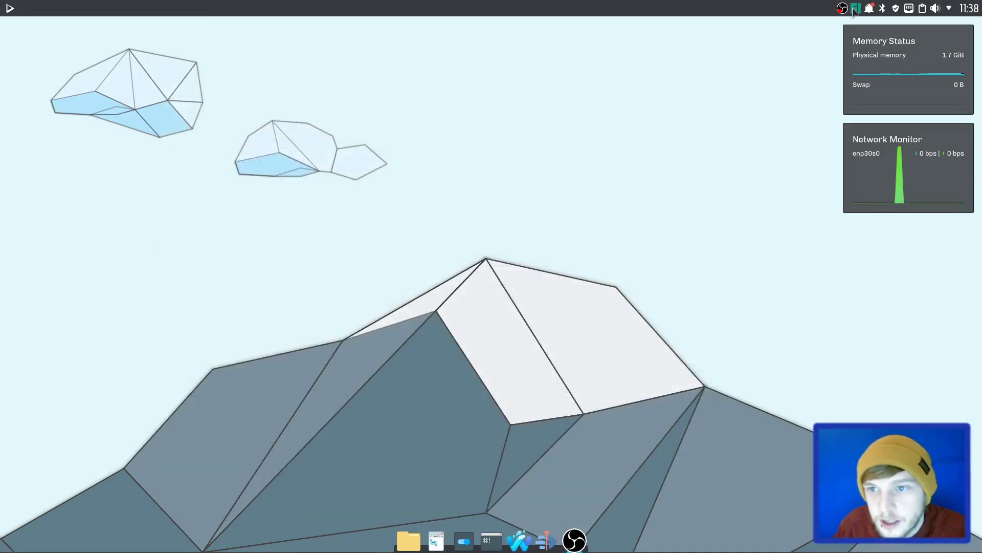
# - Review the tray's volume, clipboard, network and Bluetooth panels, then open Add/Remove Software
pyautogui.click(935, 8)
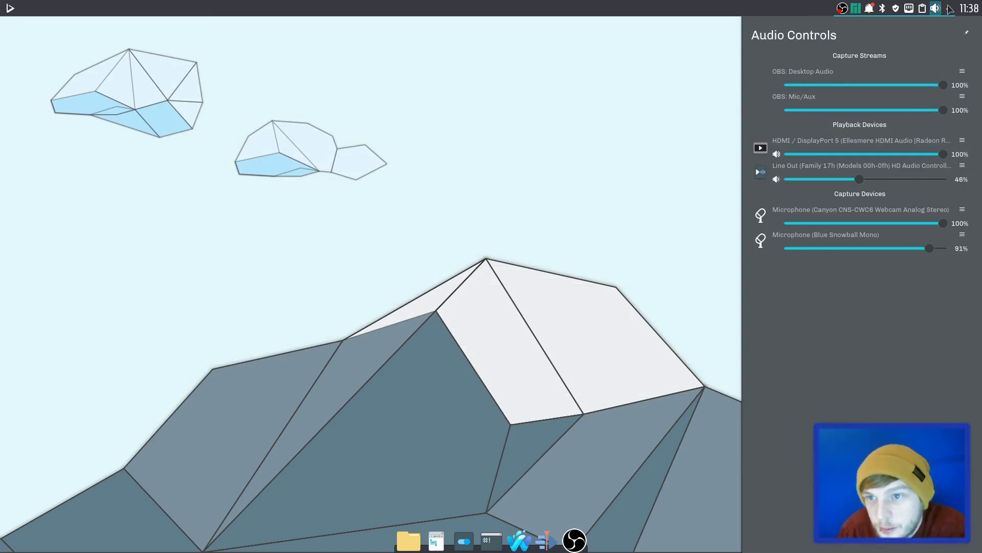
pyautogui.click(920, 13)
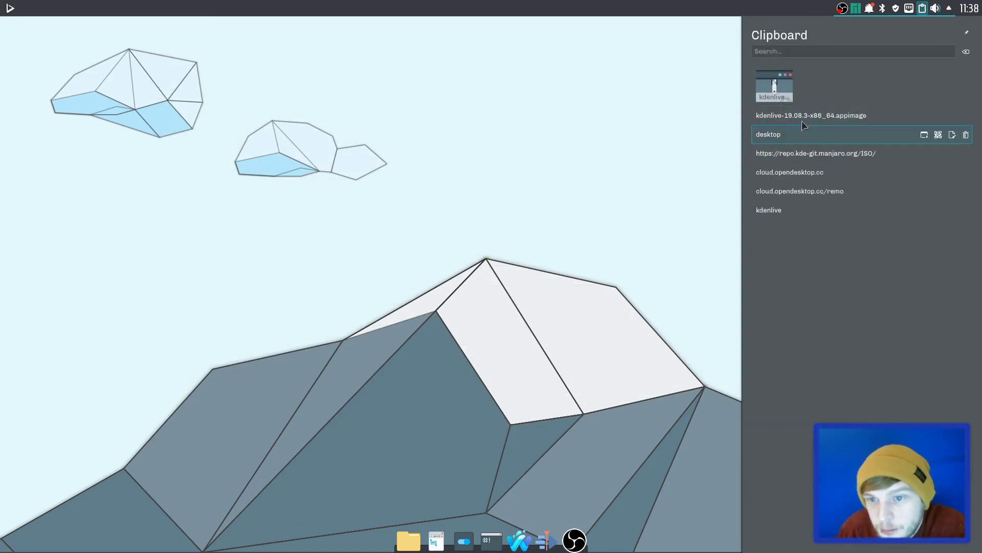
pyautogui.click(910, 8)
pyautogui.click(882, 8)
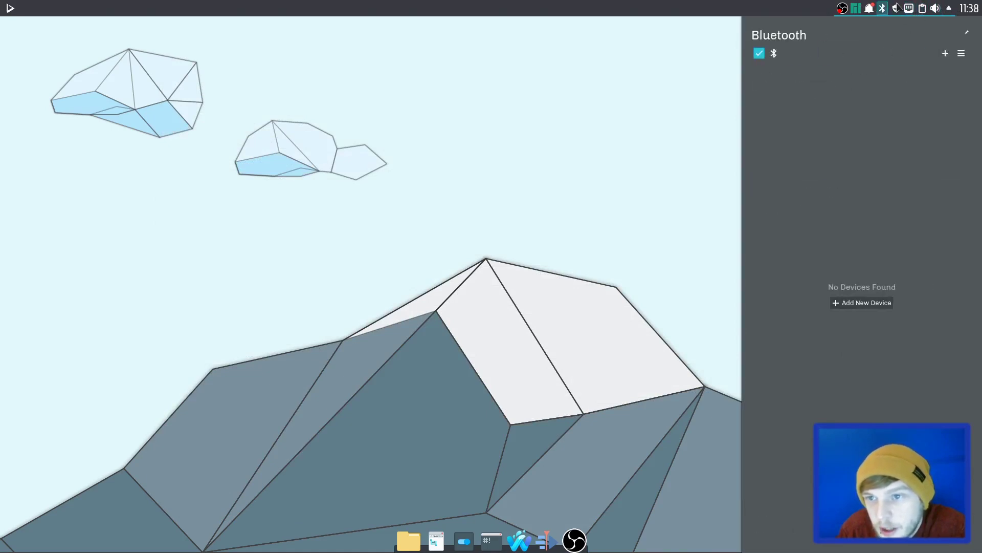
pyautogui.click(896, 8)
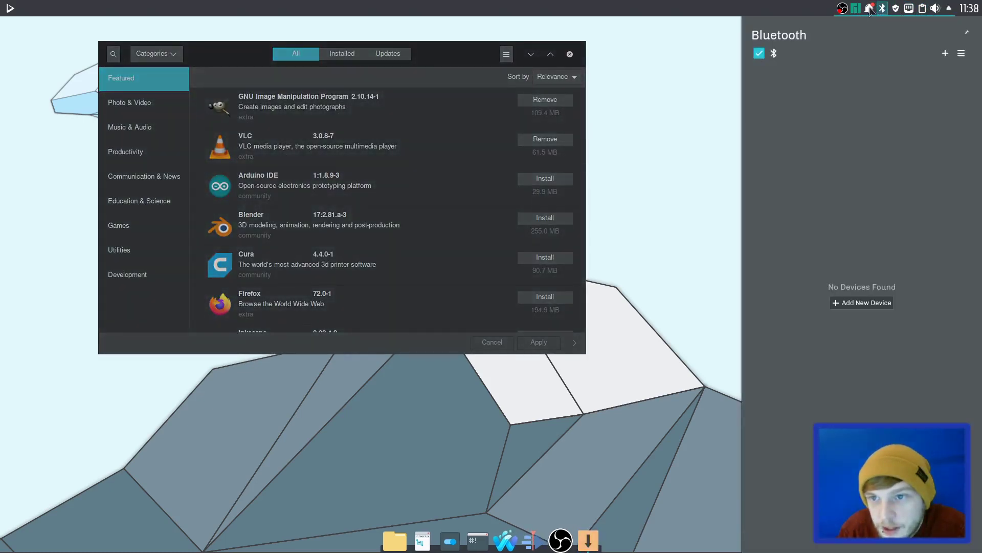
# - Check and dismiss the notifications panel, then move Add/Remove Software toward screen centre
pyautogui.click(869, 8)
pyautogui.click(597, 164)
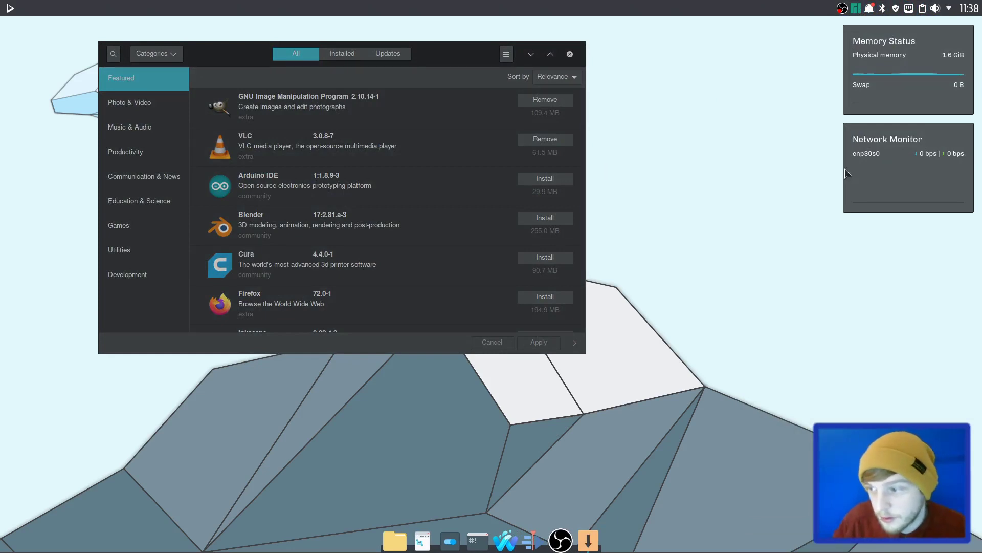
pyautogui.moveTo(419, 53); pyautogui.dragTo(568, 115)
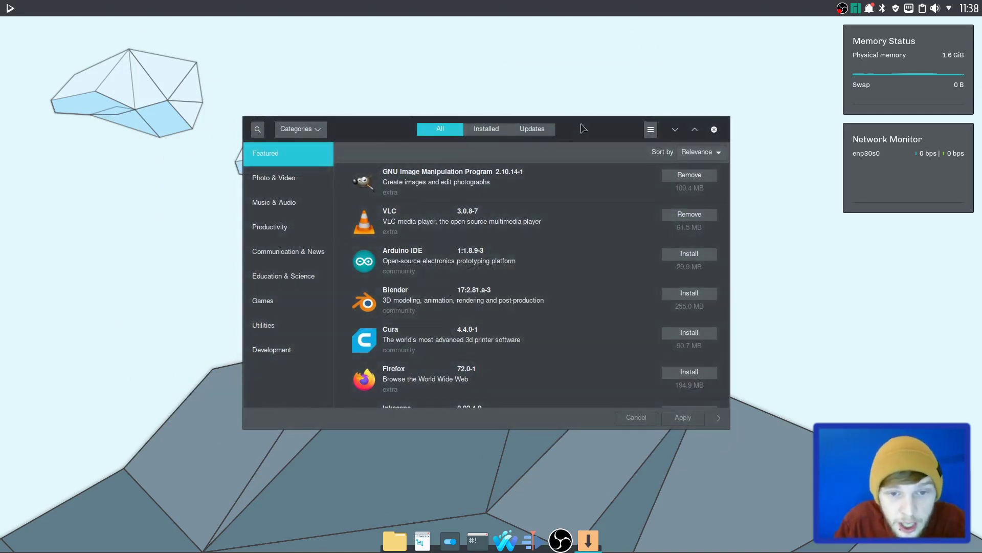
pyautogui.moveTo(579, 124); pyautogui.dragTo(598, 107)
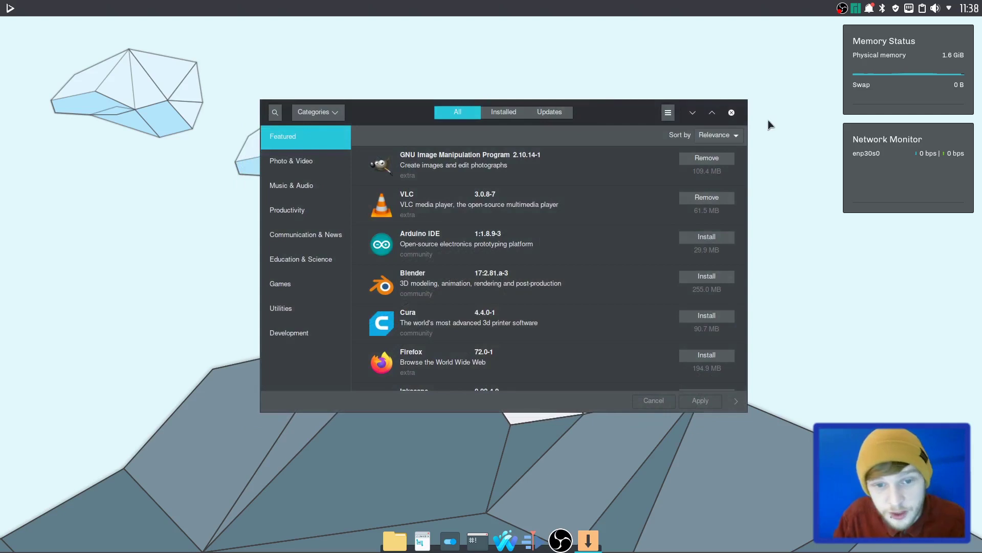